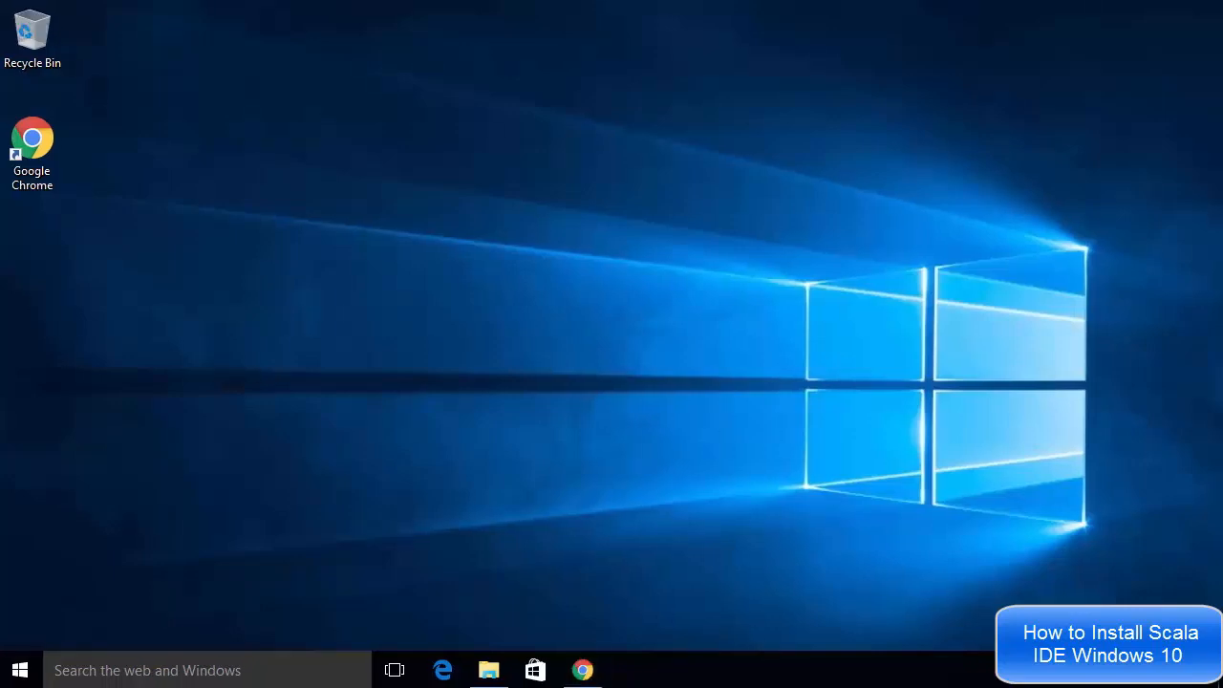
# Open the Java SE Development Kit 8 downloads page from the Google results and accept the license agreement
pyautogui.click(583, 669)
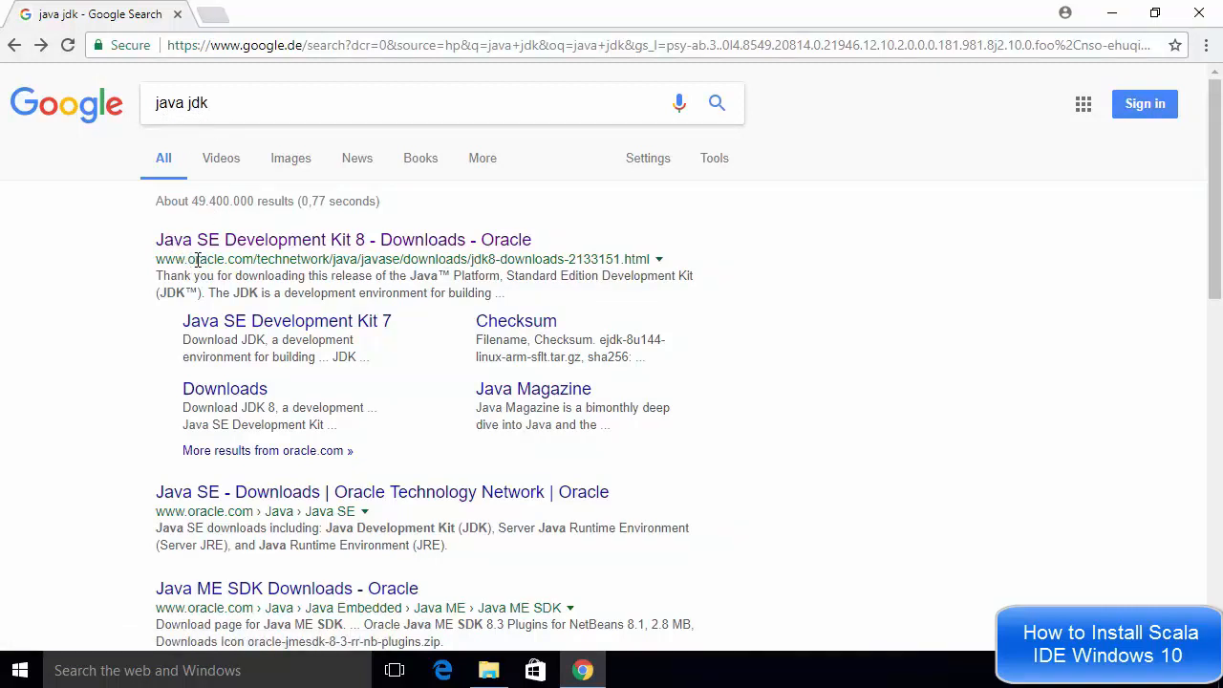
pyautogui.click(265, 245)
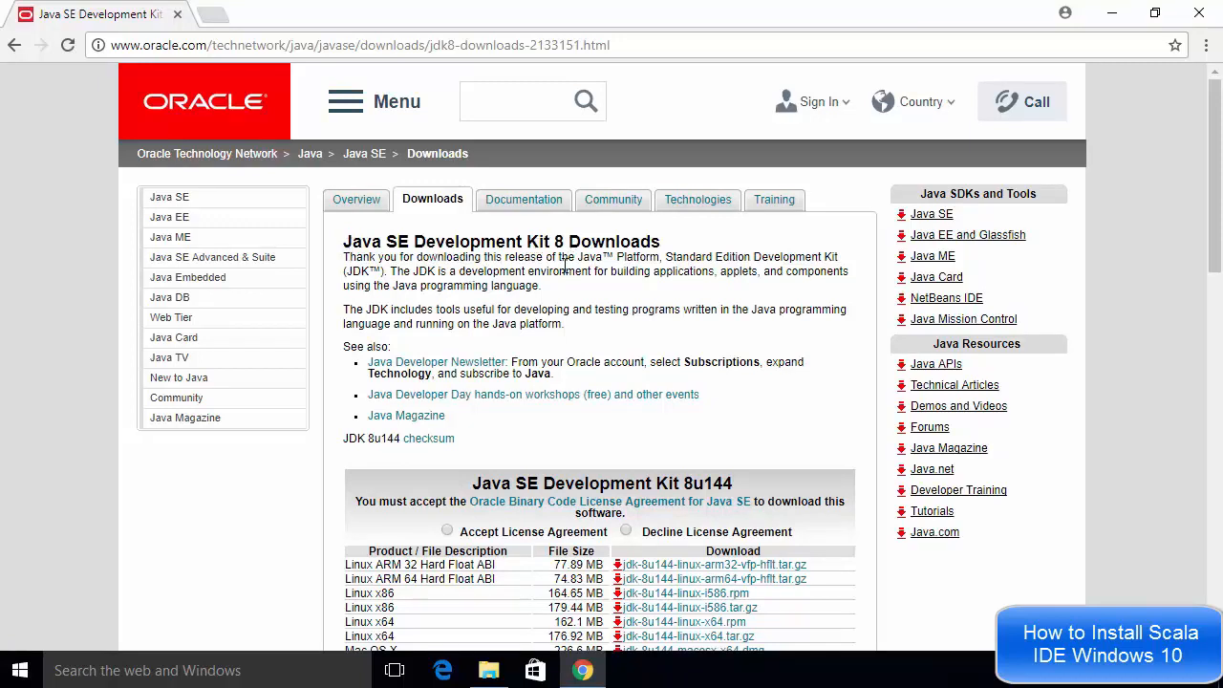
pyautogui.scroll(-3, 565, 266)
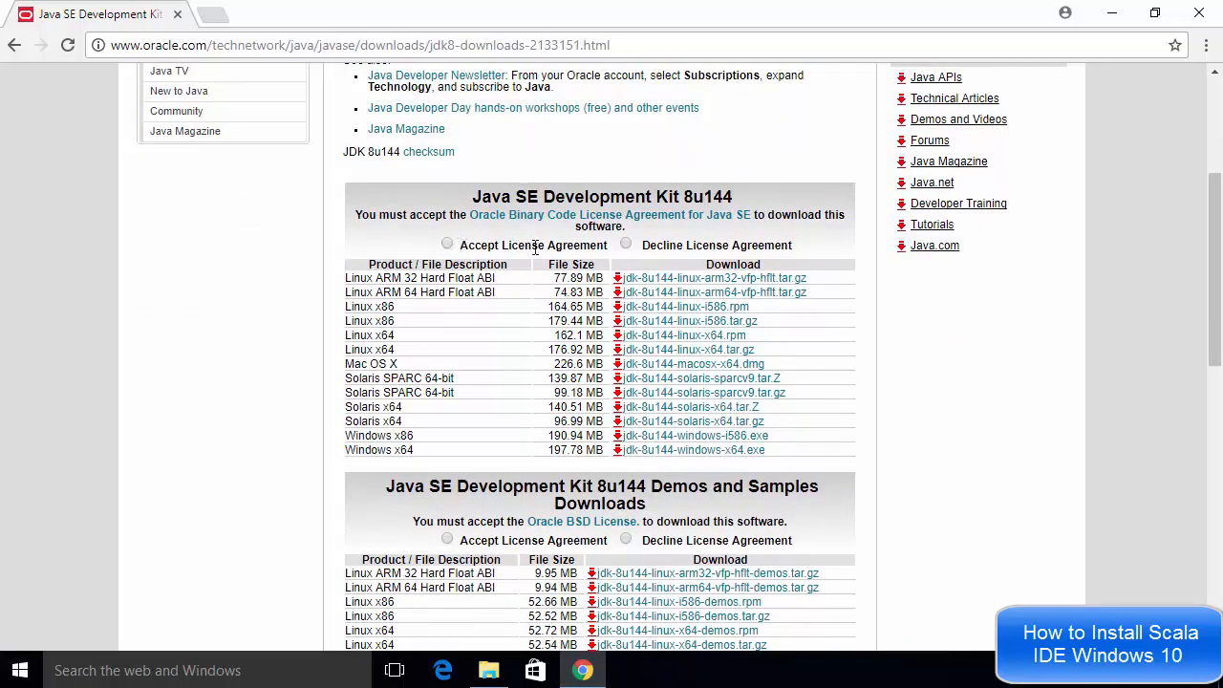
pyautogui.click(447, 245)
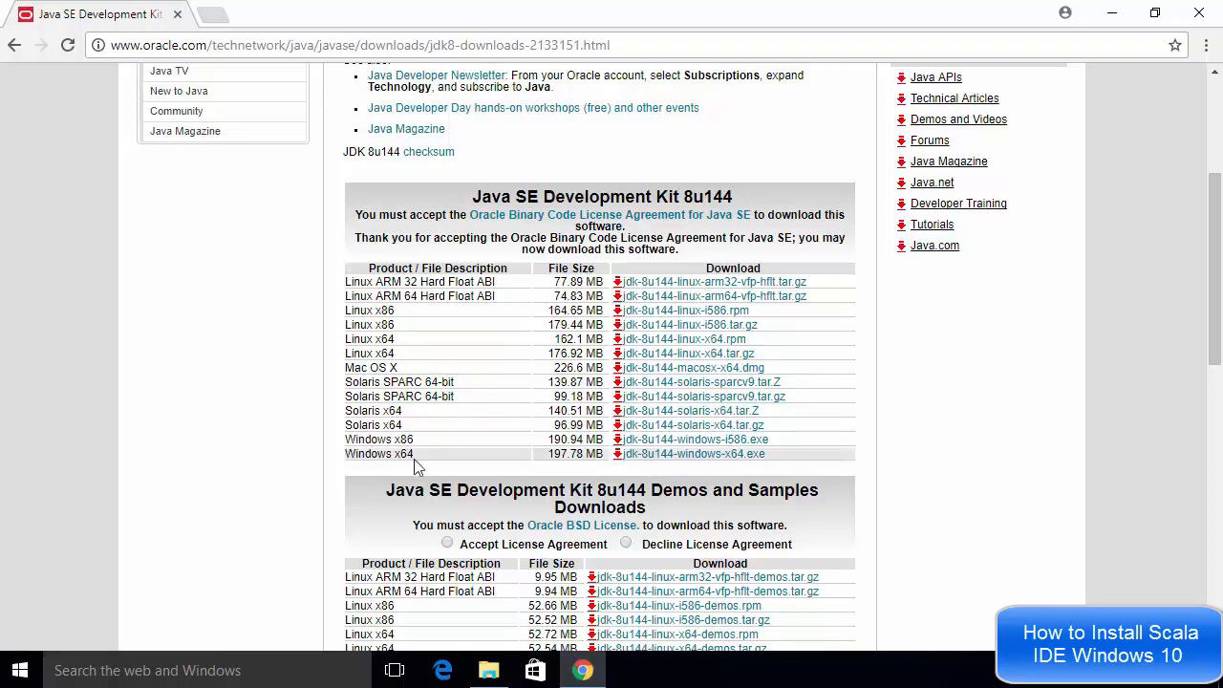
pyautogui.click(717, 457)
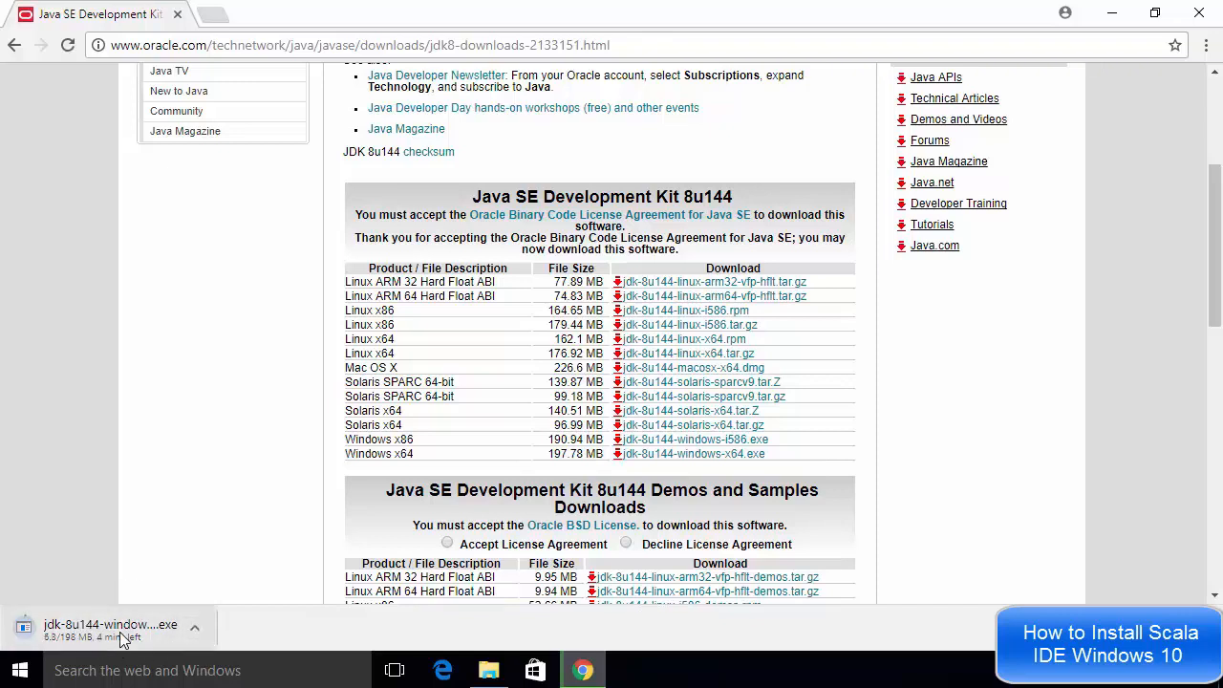
pyautogui.click(193, 624)
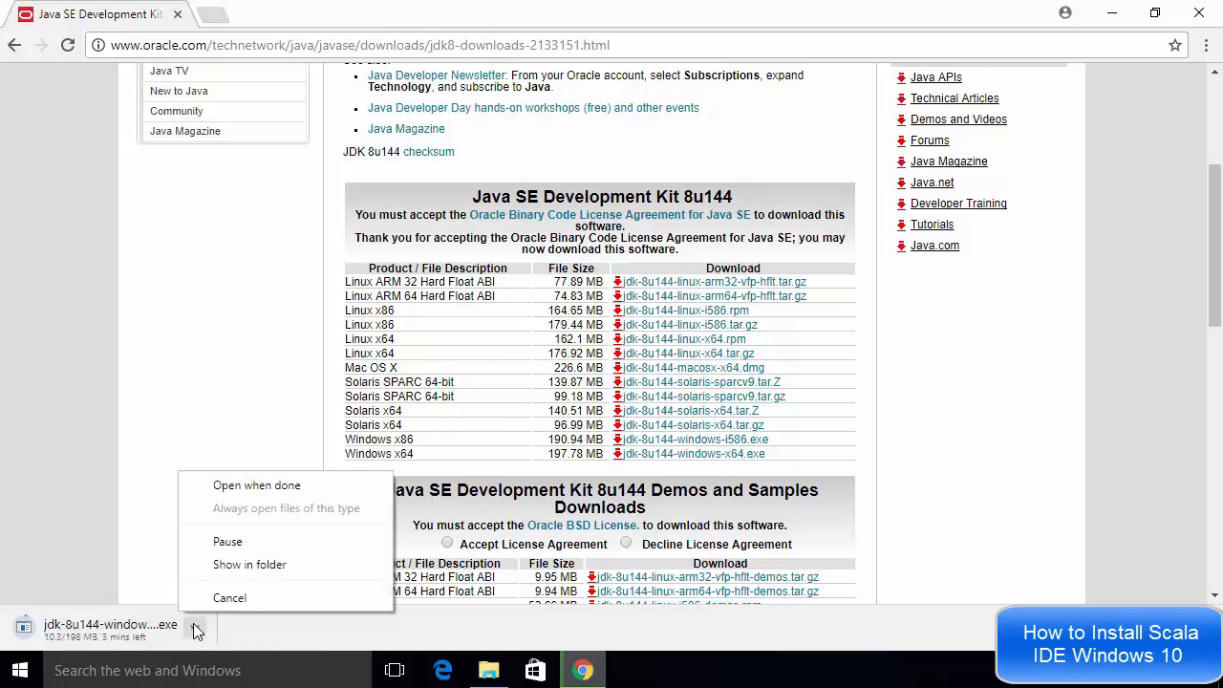
pyautogui.click(203, 601)
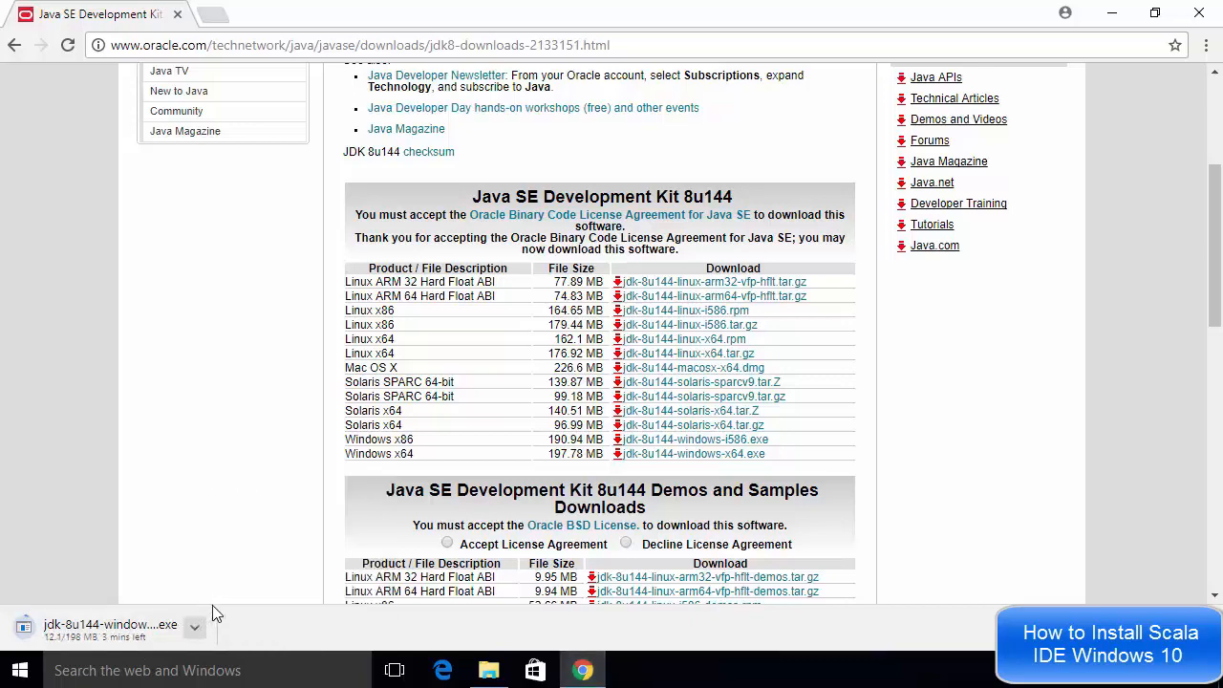
# Open the Downloads folder and launch the jdk-8u144-windows-x64 installer, allowing it to make changes
pyautogui.click(489, 672)
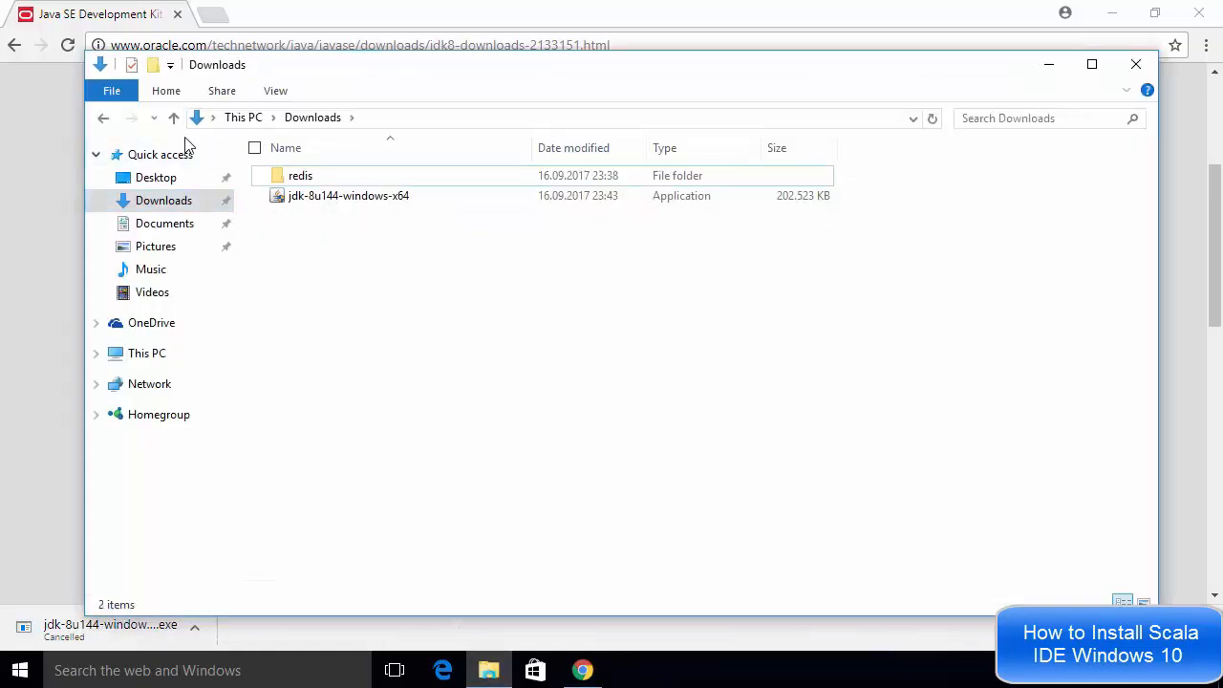
pyautogui.click(1116, 23)
pyautogui.click(1112, 15)
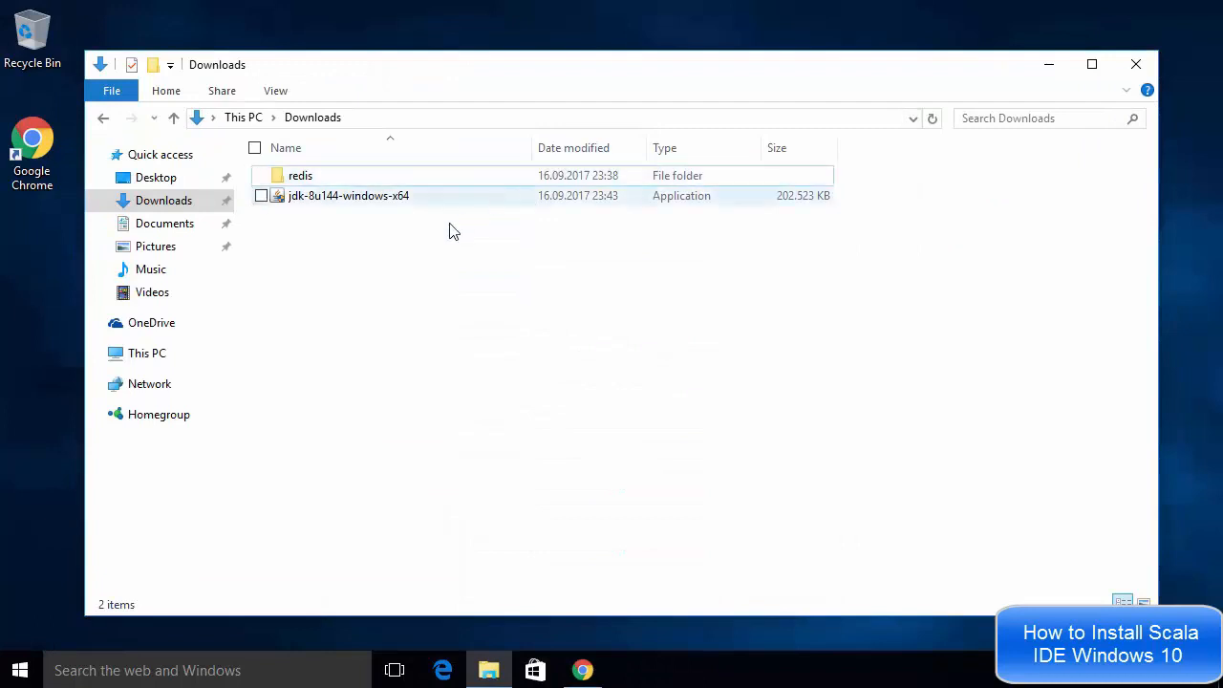
pyautogui.click(354, 212)
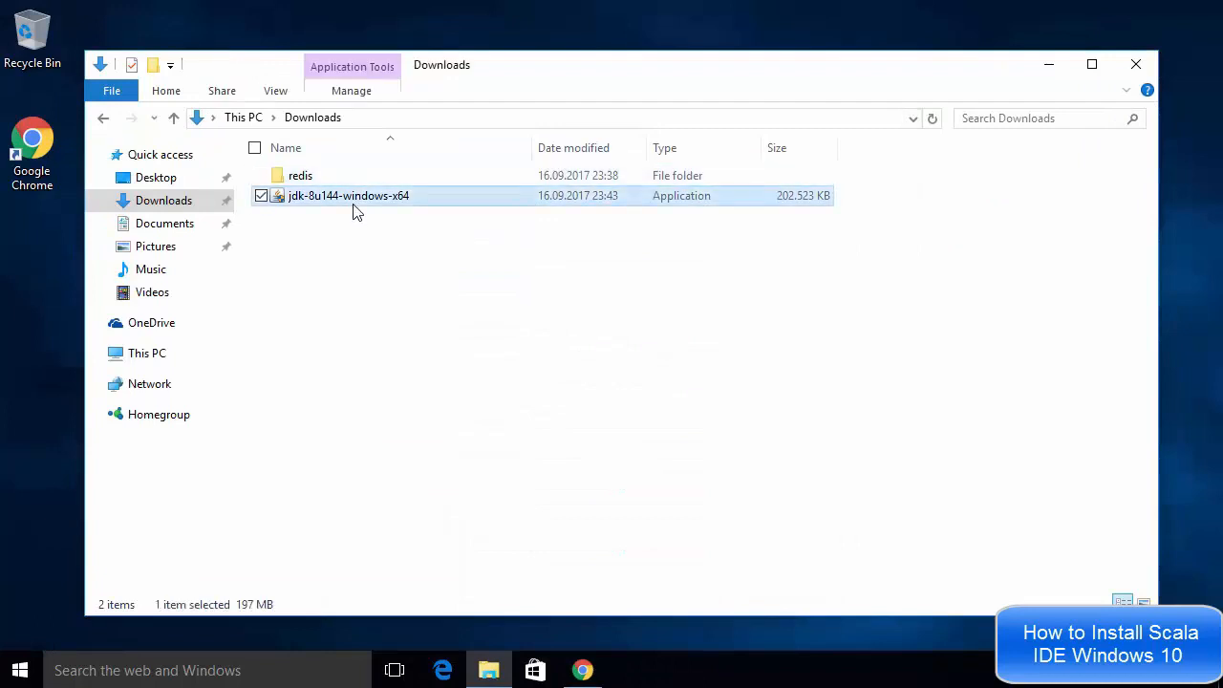
pyautogui.doubleClick(354, 209)
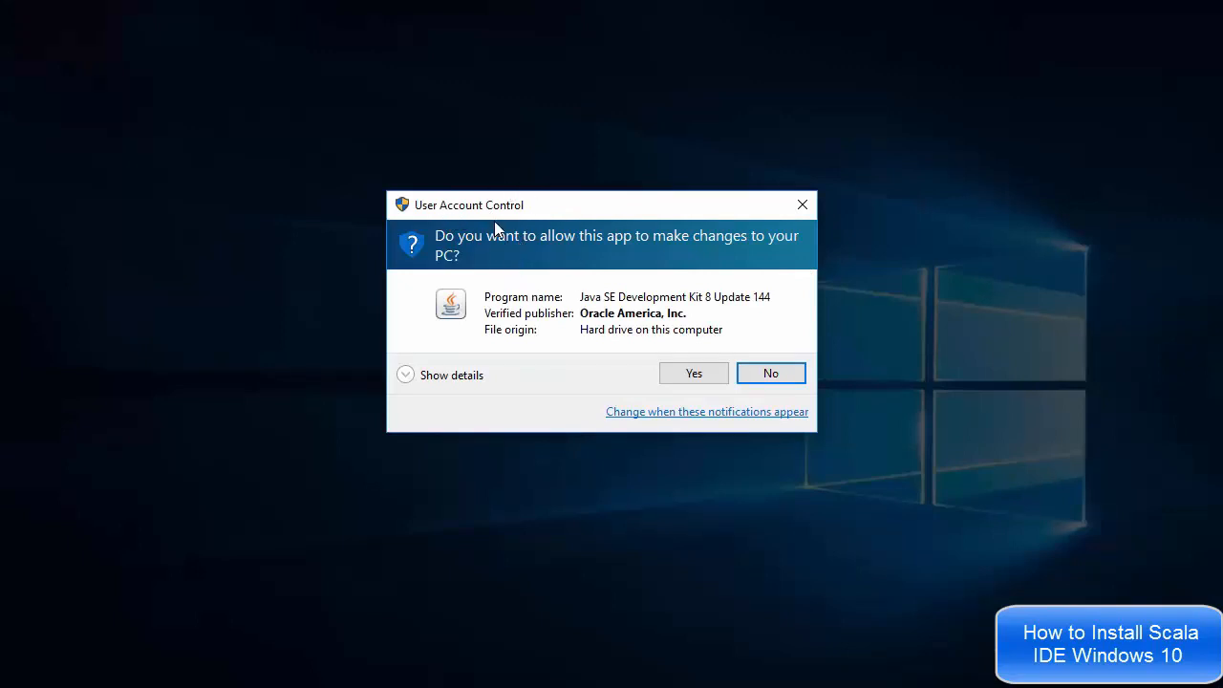
pyautogui.click(691, 373)
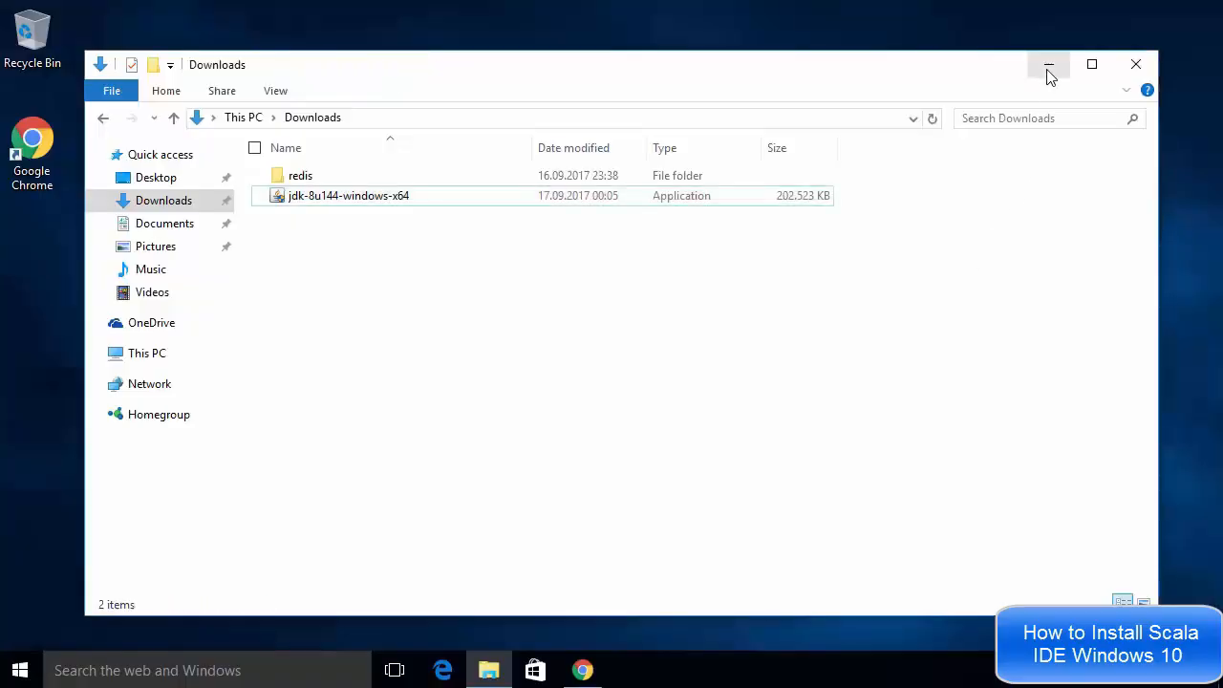
# Continue the JDK 8 Update 144 setup wizard, keeping the default features and install folder
pyautogui.click(1048, 69)
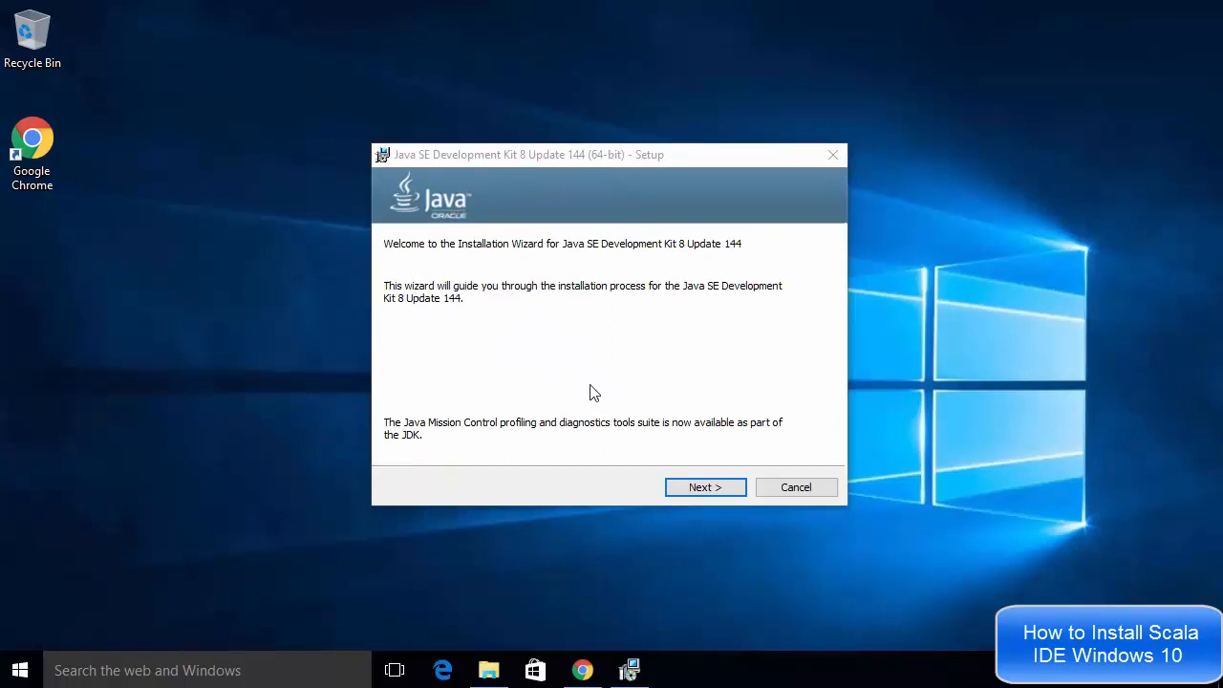
pyautogui.click(695, 489)
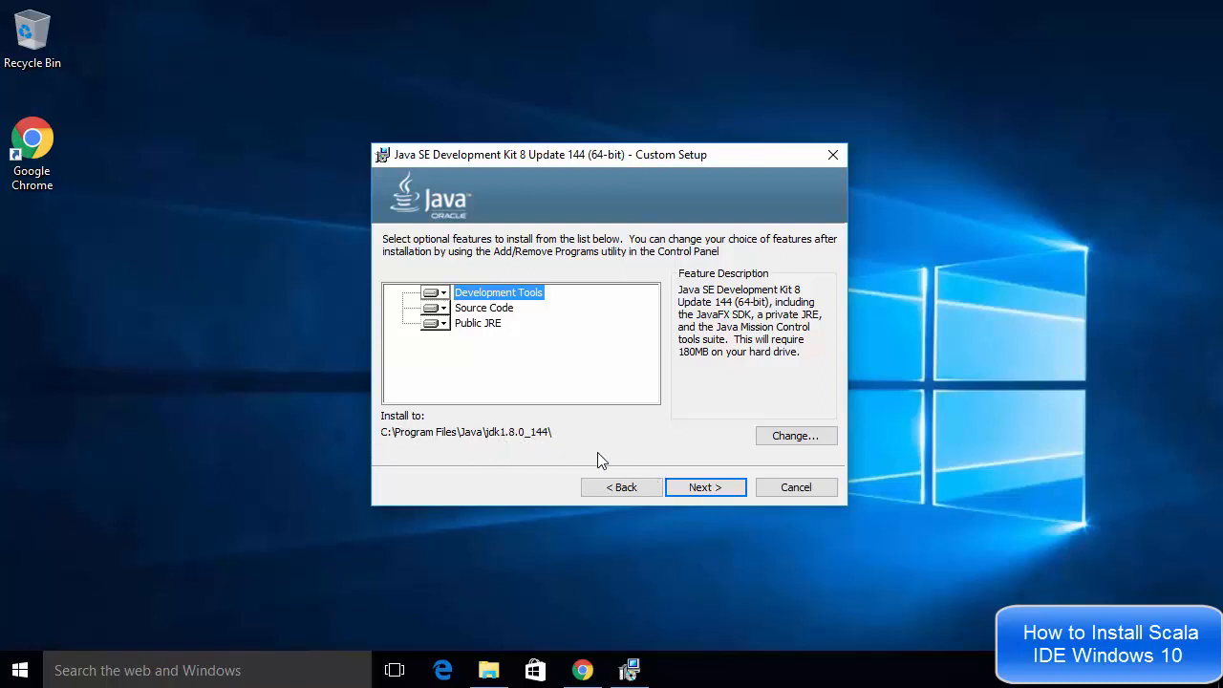
pyautogui.click(698, 489)
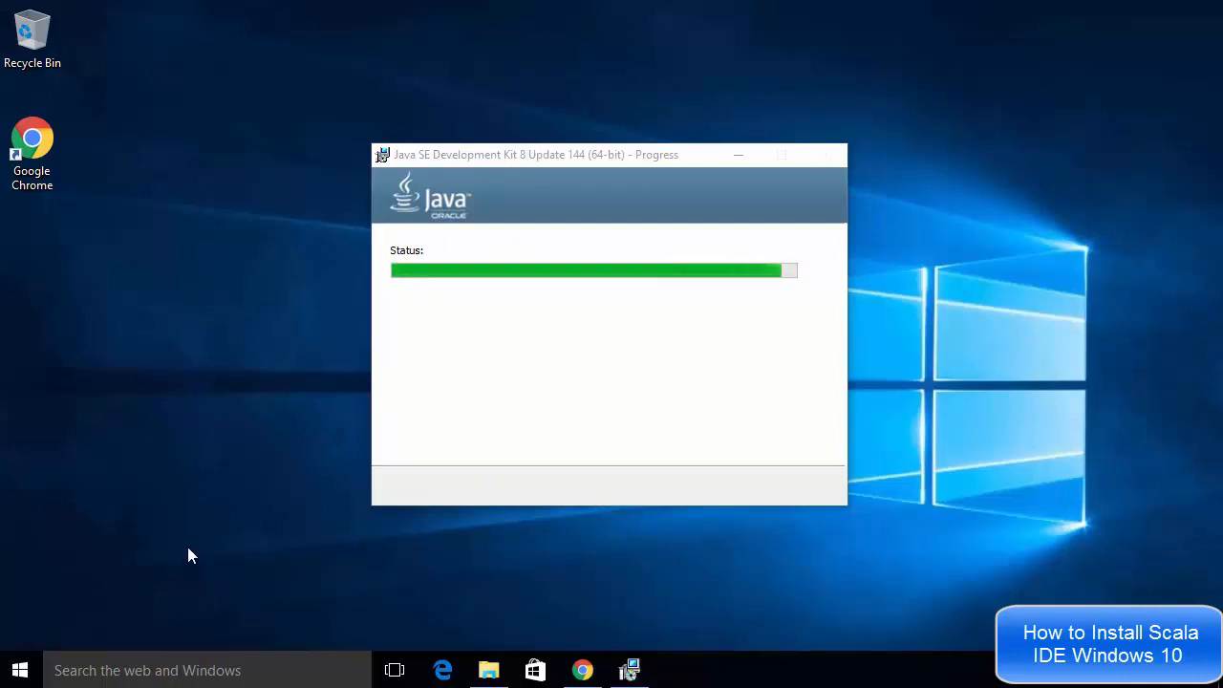
# Open a Command Prompt window
pyautogui.rightClick(28, 666)
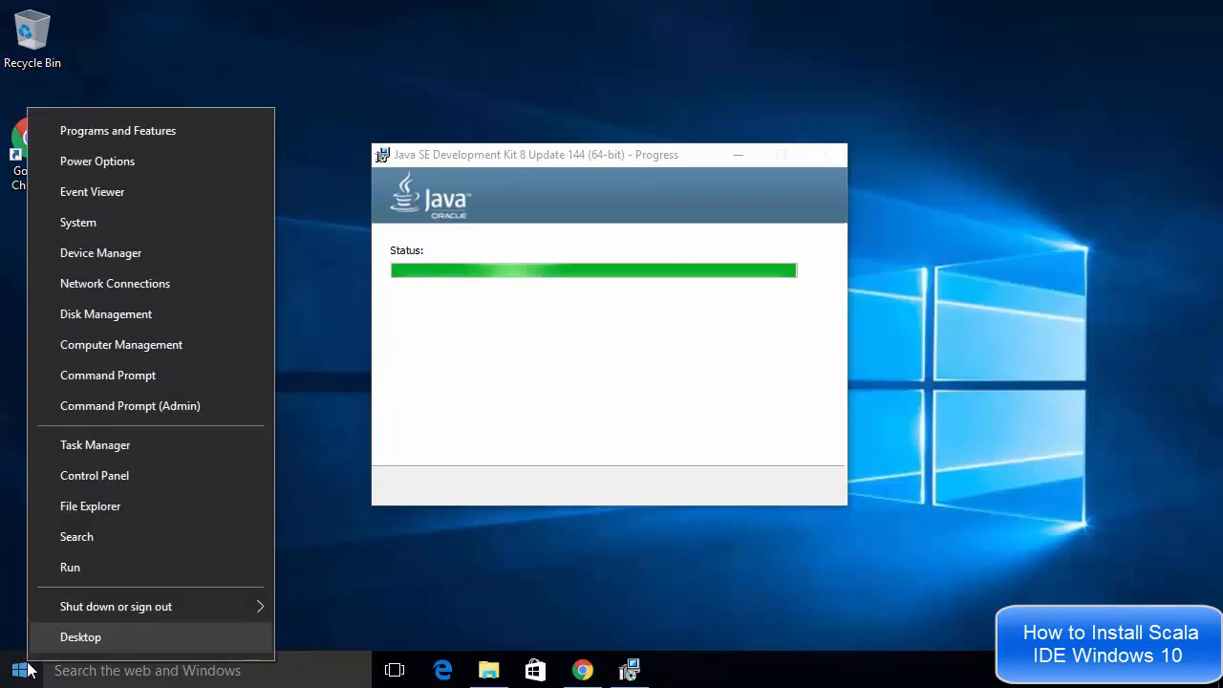
pyautogui.click(119, 381)
pyautogui.click(477, 399)
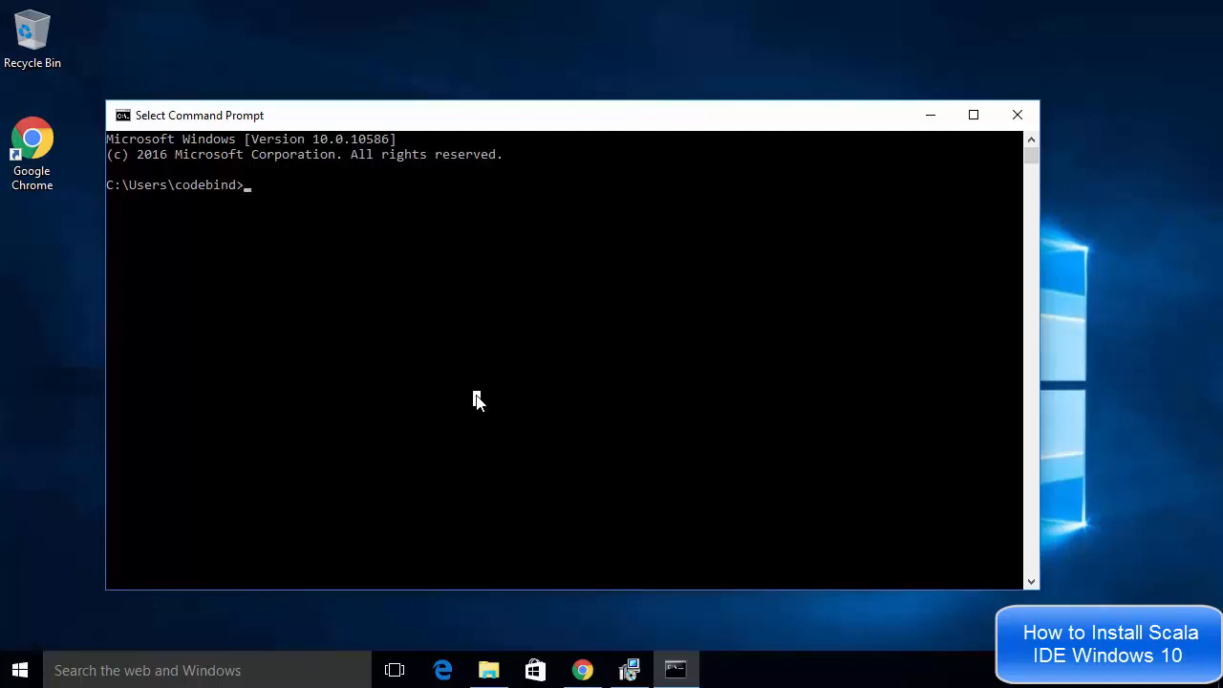
# Run the javac command to check for the Java compiler, then close the Command Prompt
pyautogui.write('ja')
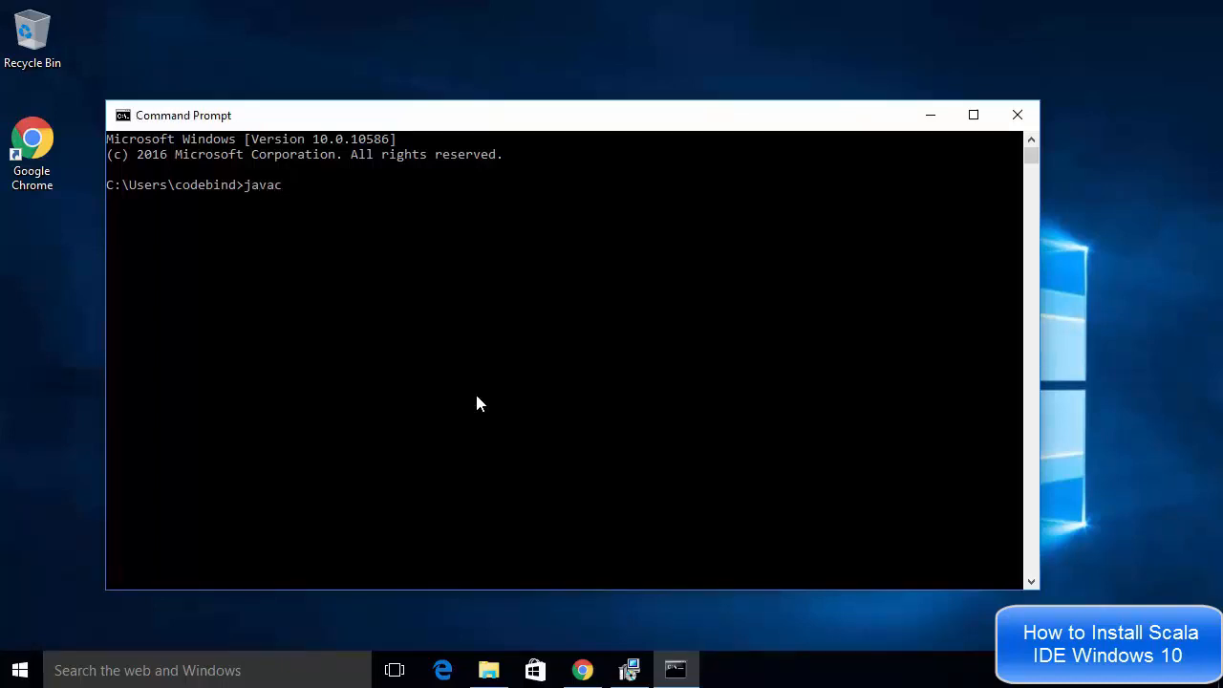
pyautogui.write('vac')
pyautogui.press('Return')
pyautogui.click(332, 276)
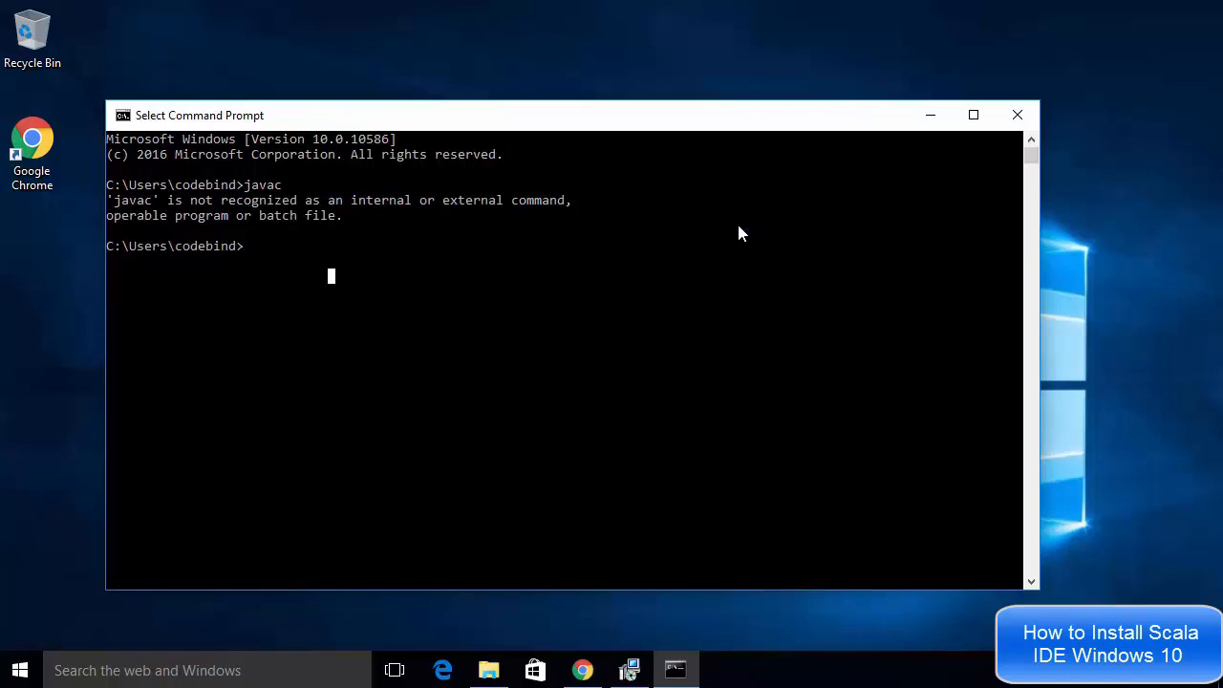
pyautogui.click(1018, 117)
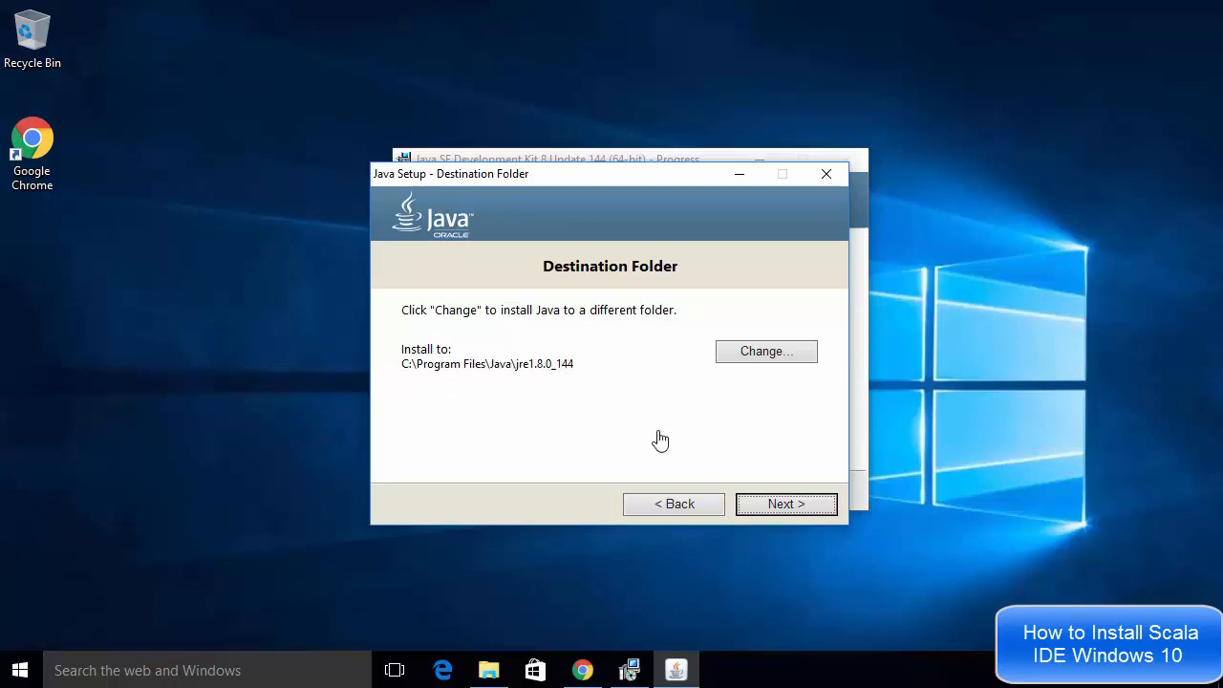
# Accept the default JRE destination folder and close the finished JDK installer
pyautogui.click(764, 505)
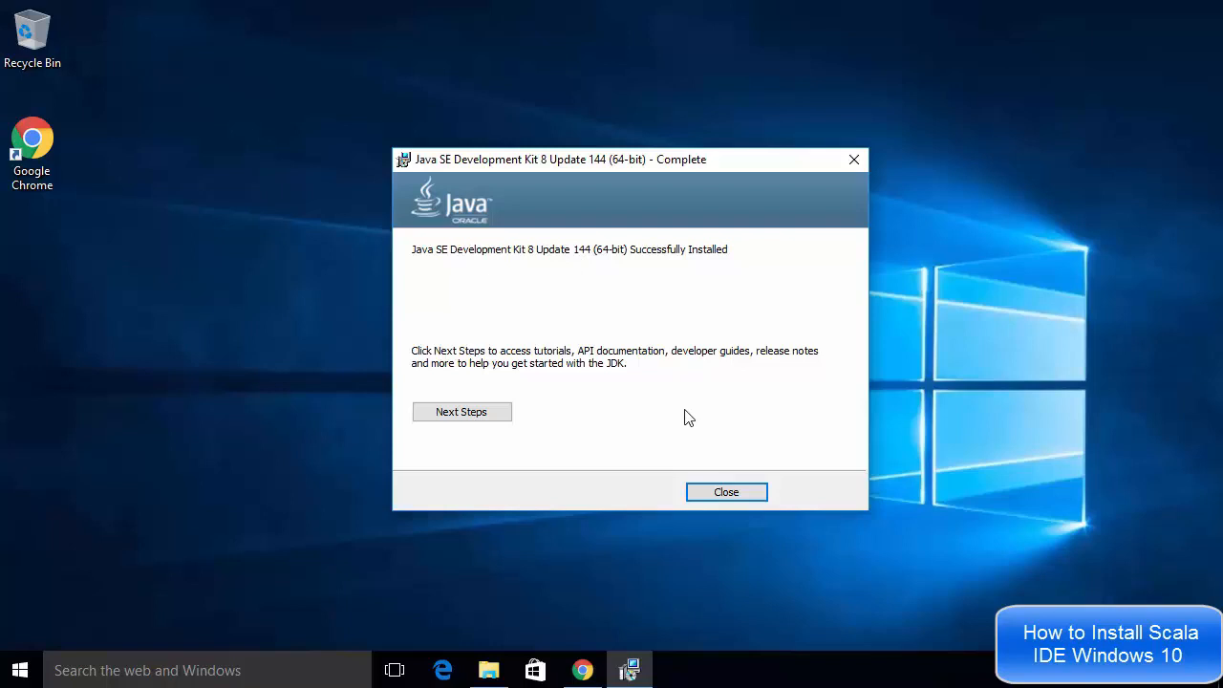
pyautogui.click(708, 495)
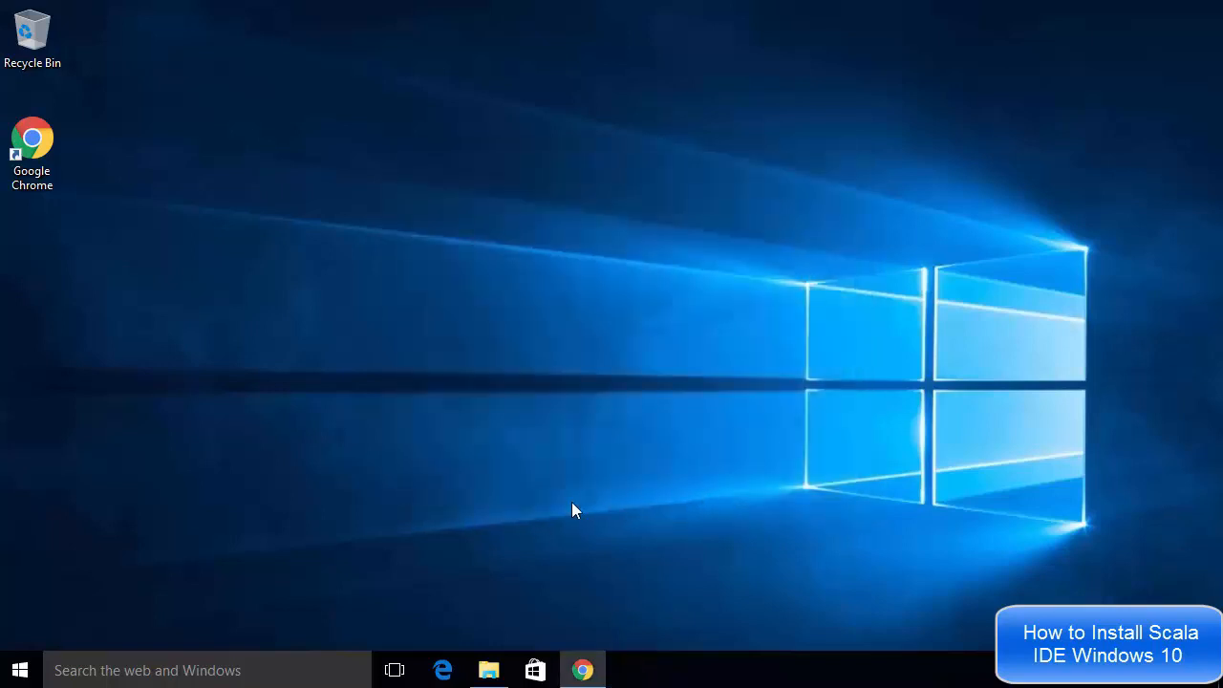
# Open the Control Panel
pyautogui.rightClick(24, 673)
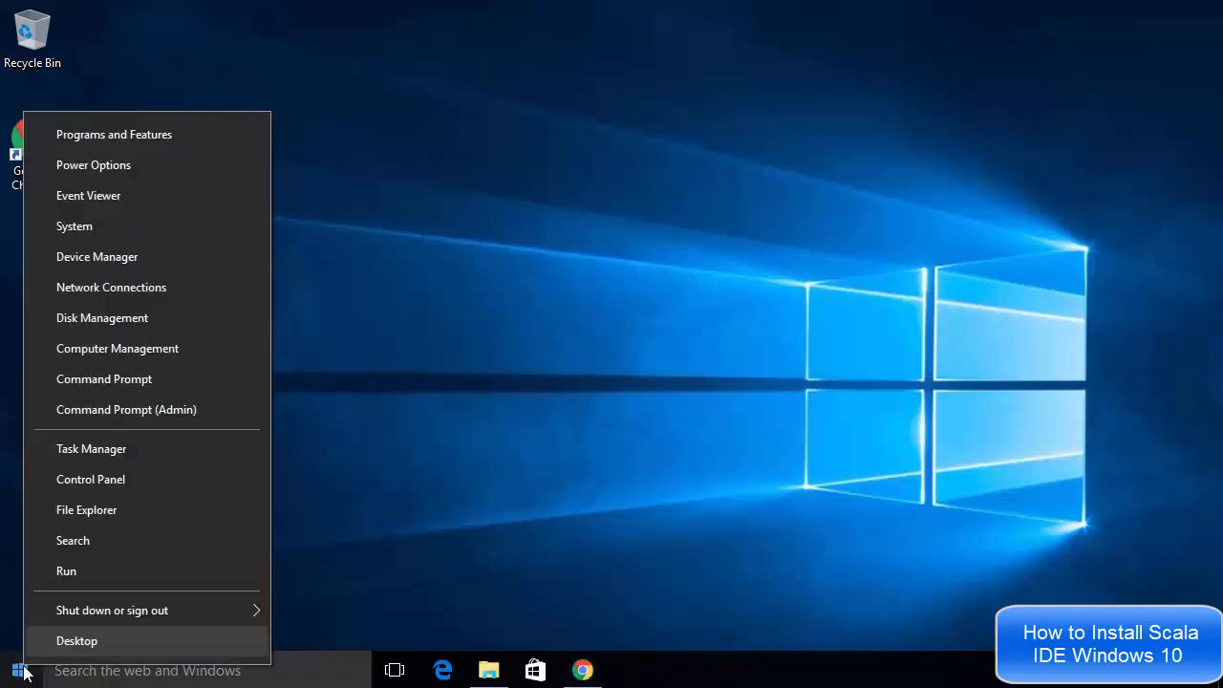
pyautogui.click(93, 481)
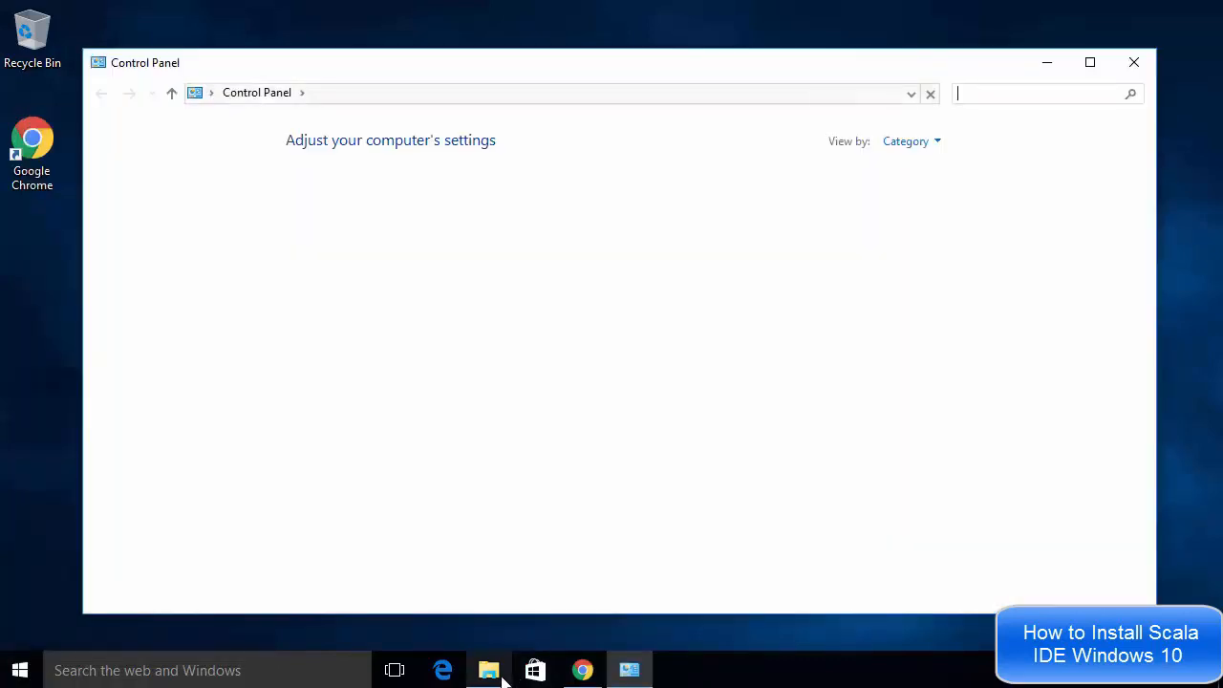
# Browse to C:\Program Files\Java to locate the installed jdk1.8.0_144 folder
pyautogui.moveTo(502, 676)
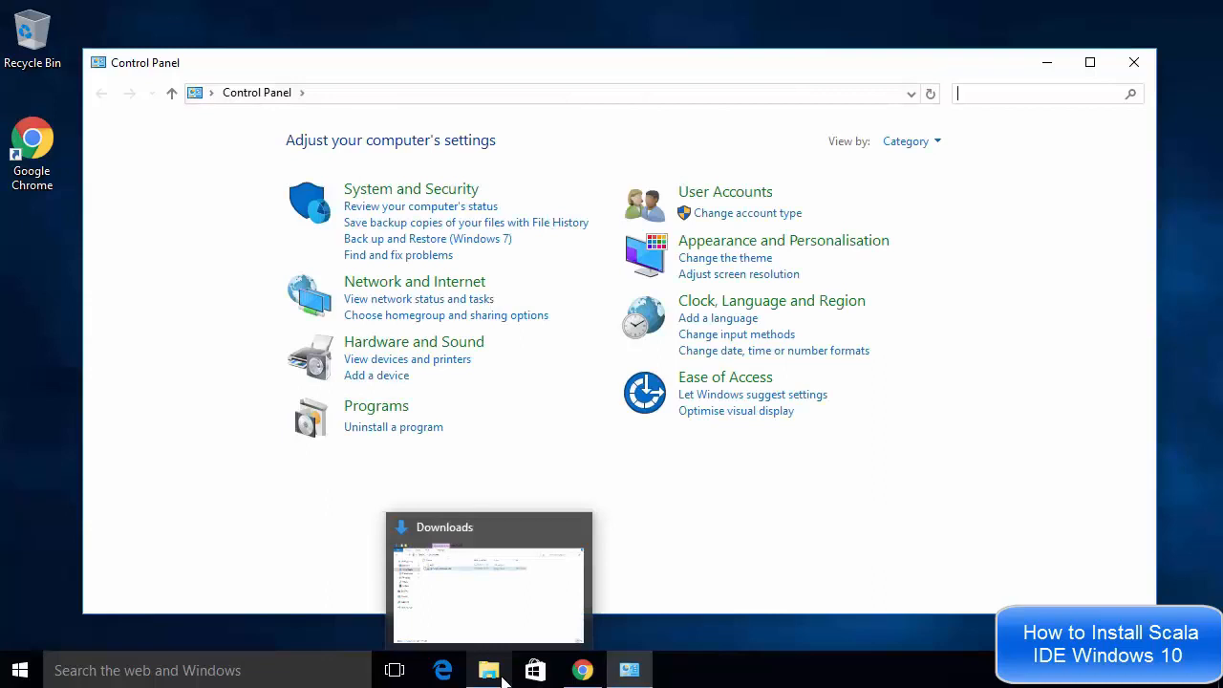
pyautogui.click(502, 676)
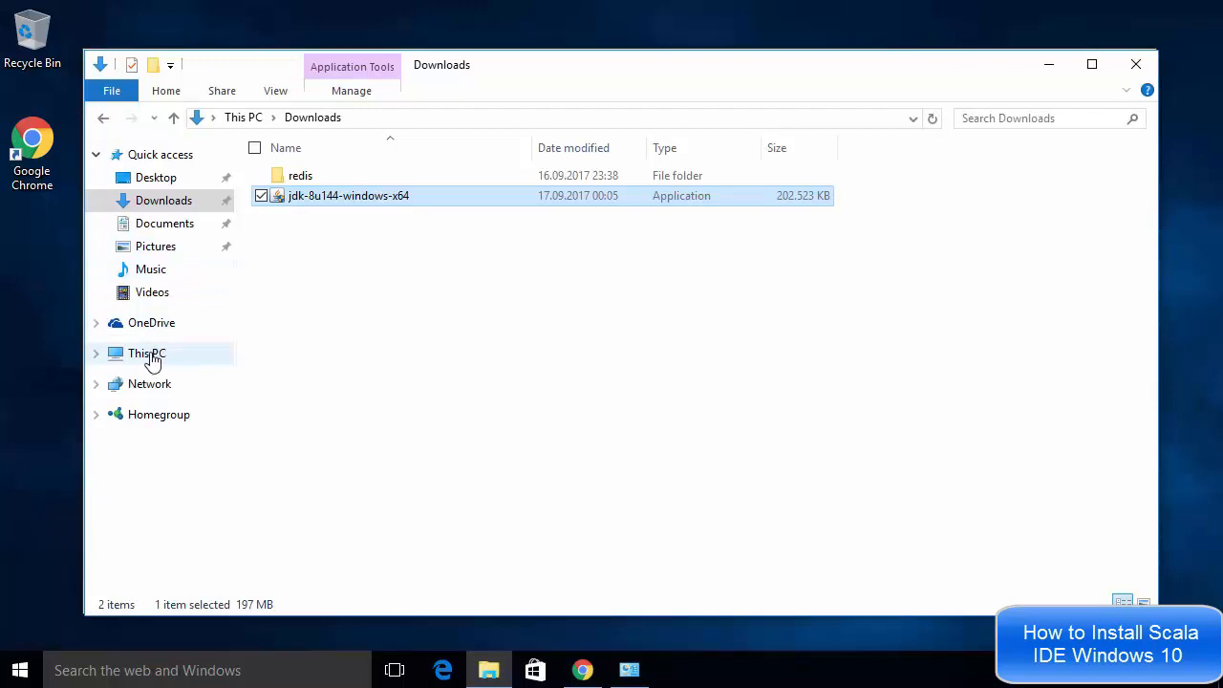
pyautogui.click(150, 355)
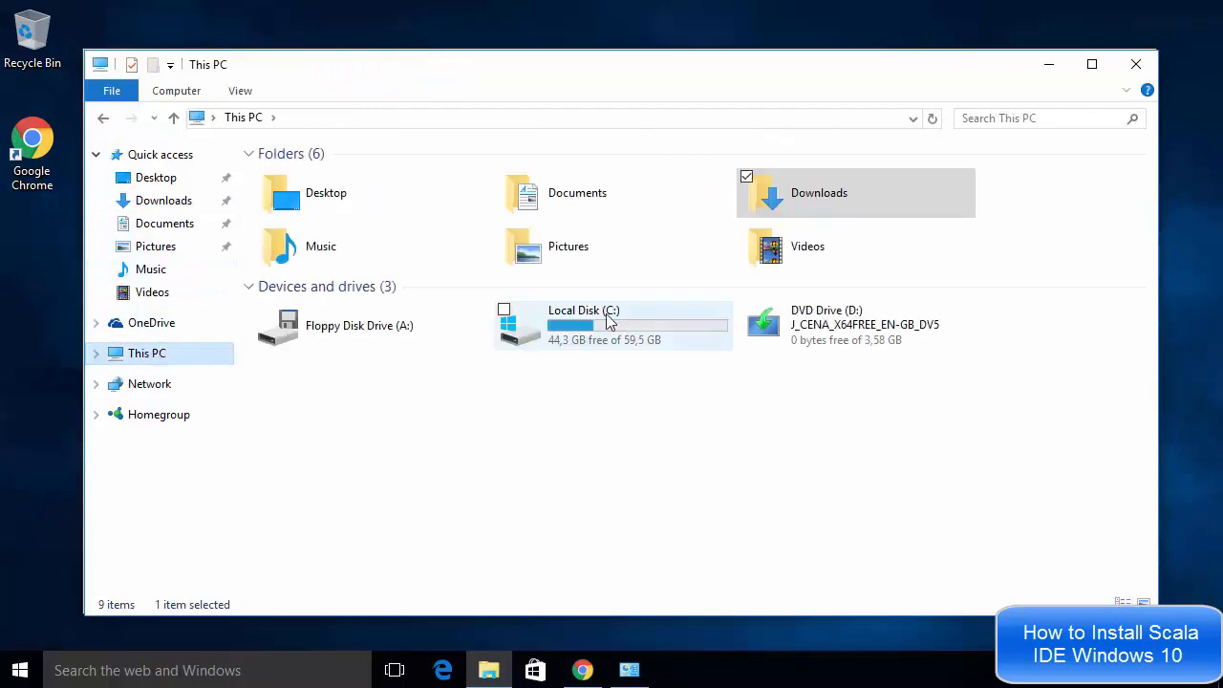
pyautogui.doubleClick(583, 327)
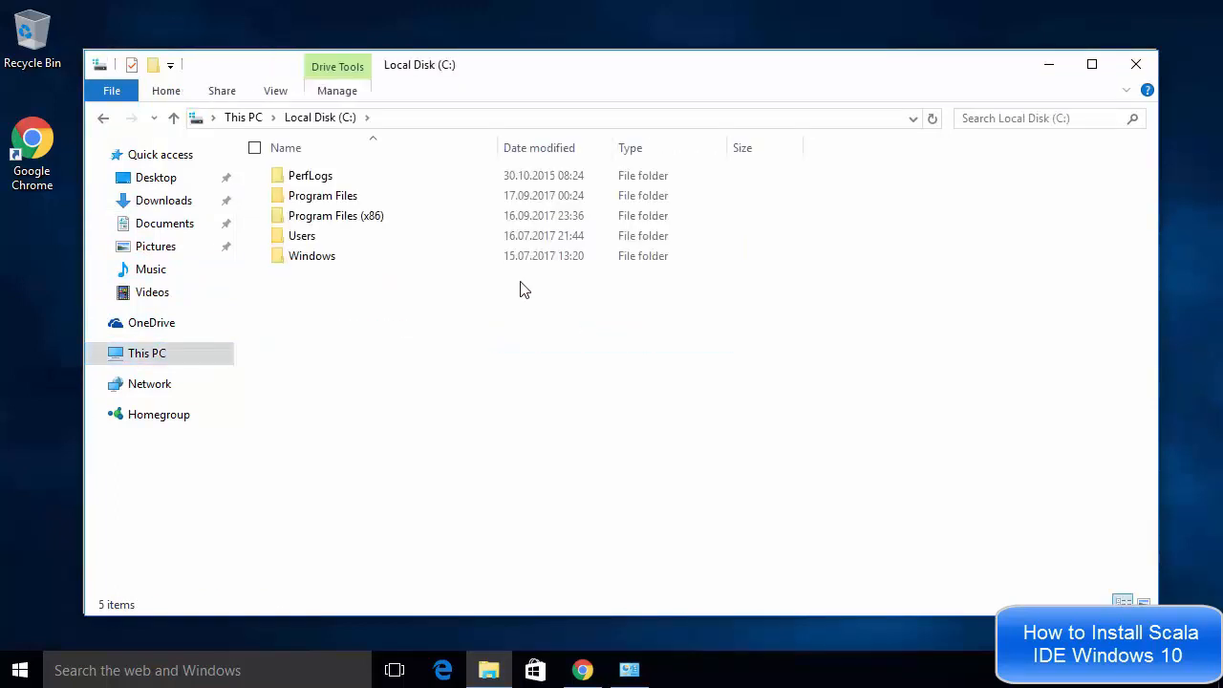
pyautogui.doubleClick(323, 202)
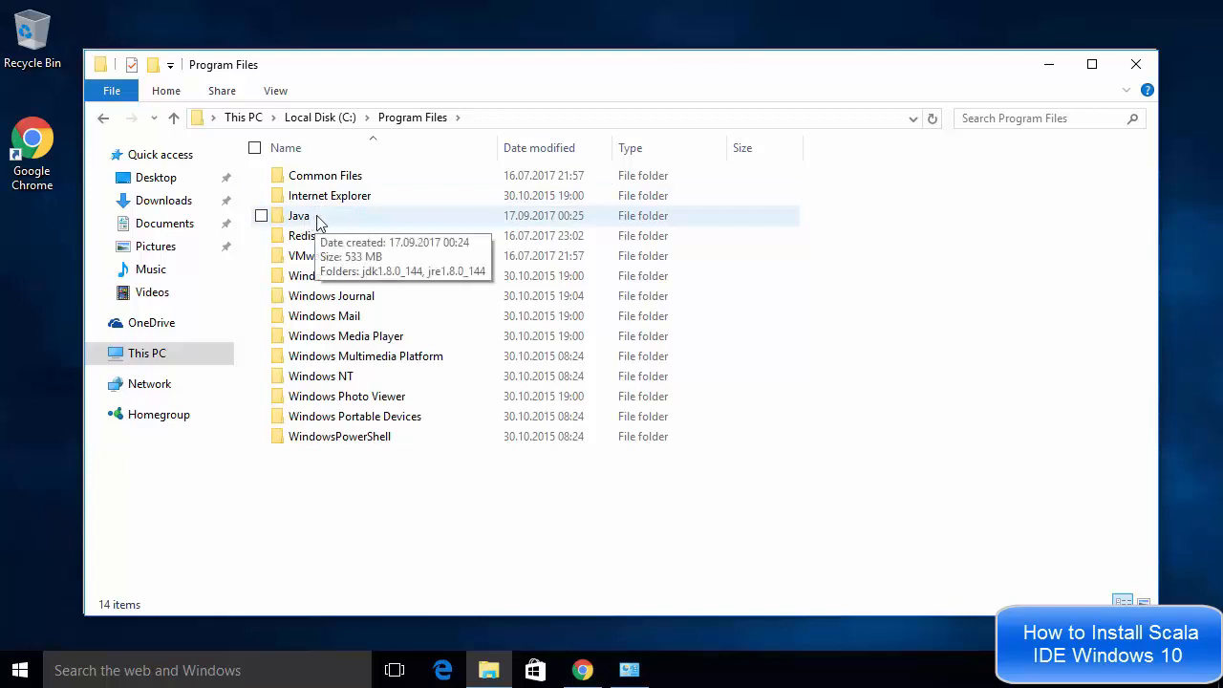
pyautogui.doubleClick(316, 222)
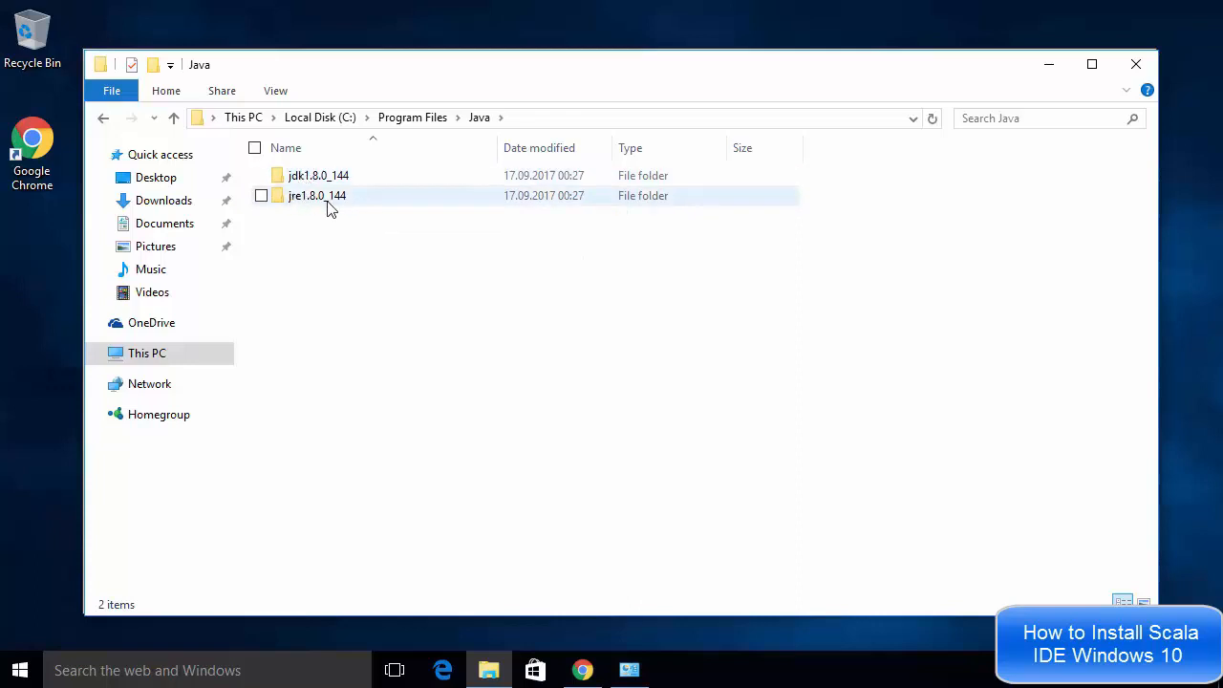
pyautogui.moveTo(329, 209)
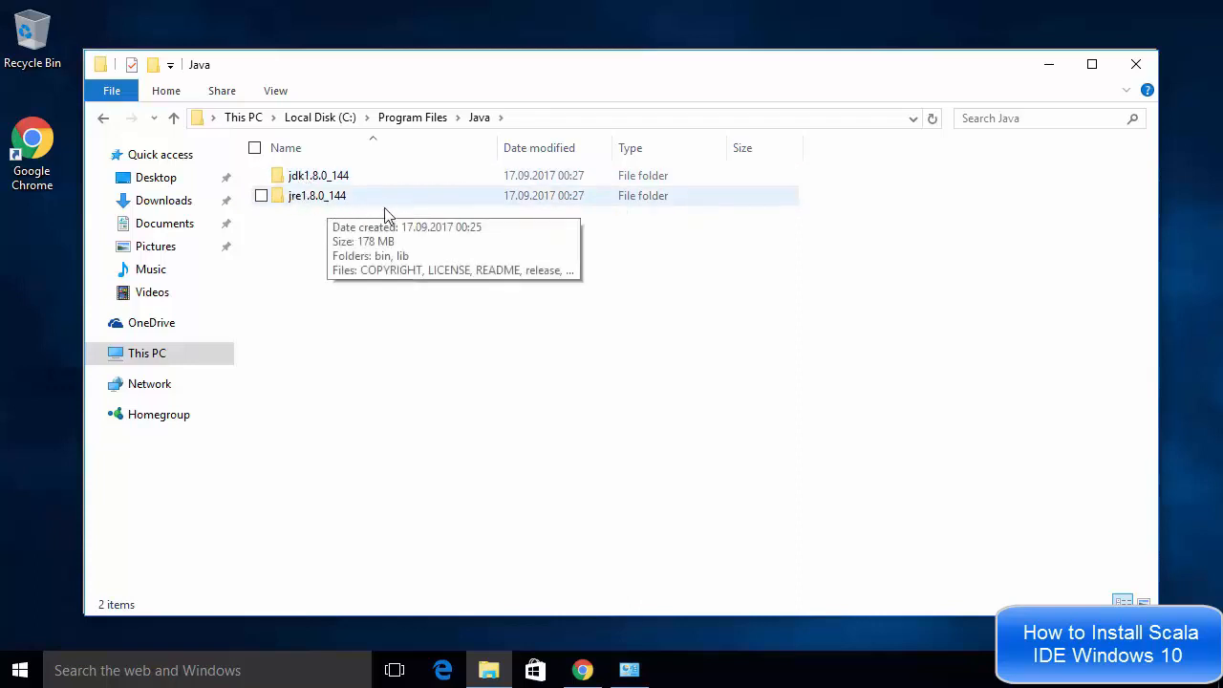
pyautogui.click(1047, 71)
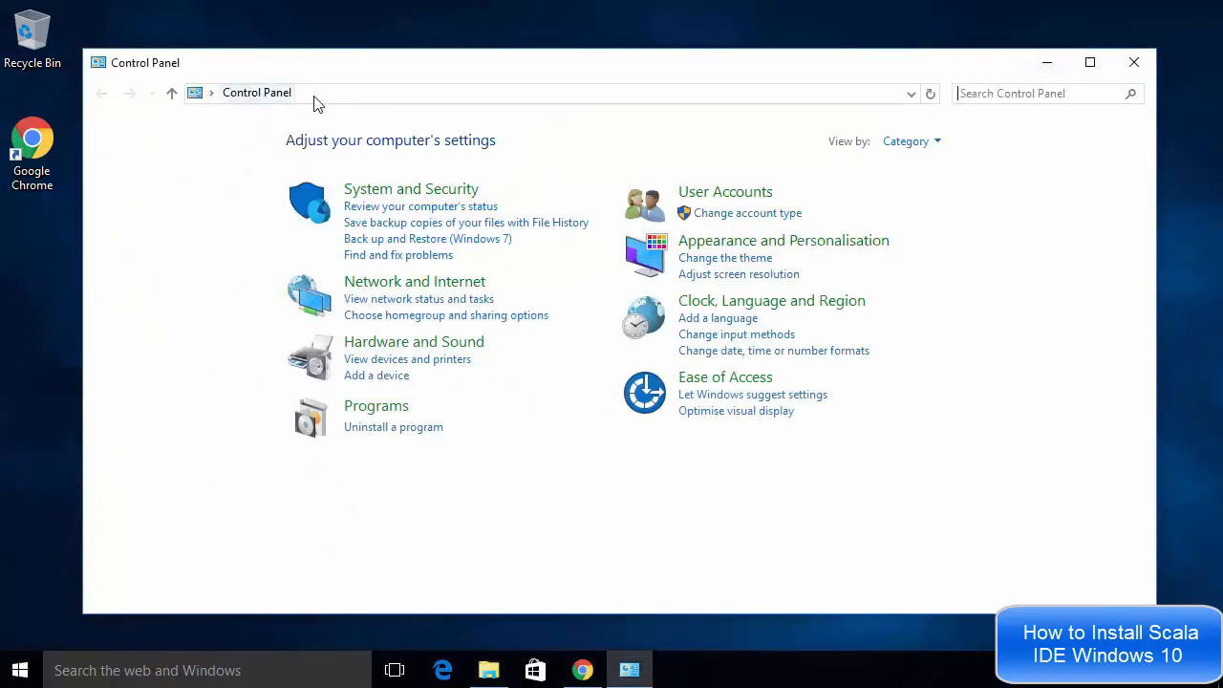
# Open Advanced system settings via System and Security and System in the Control Panel
pyautogui.click(407, 192)
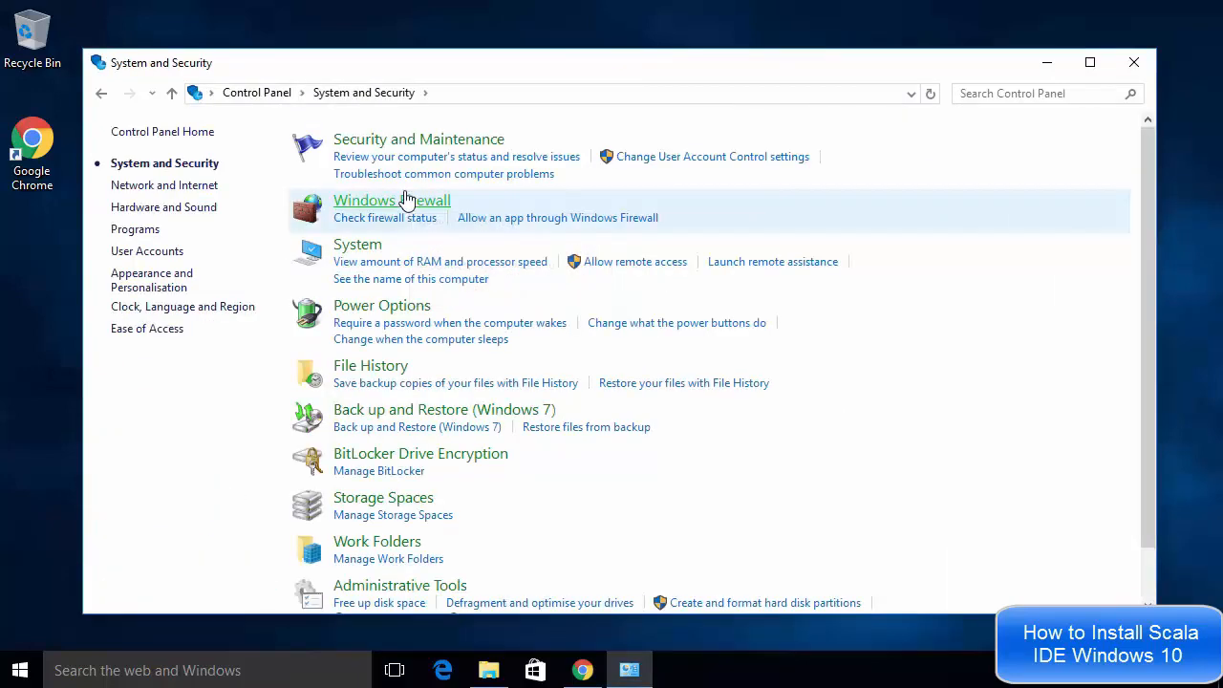
pyautogui.click(359, 254)
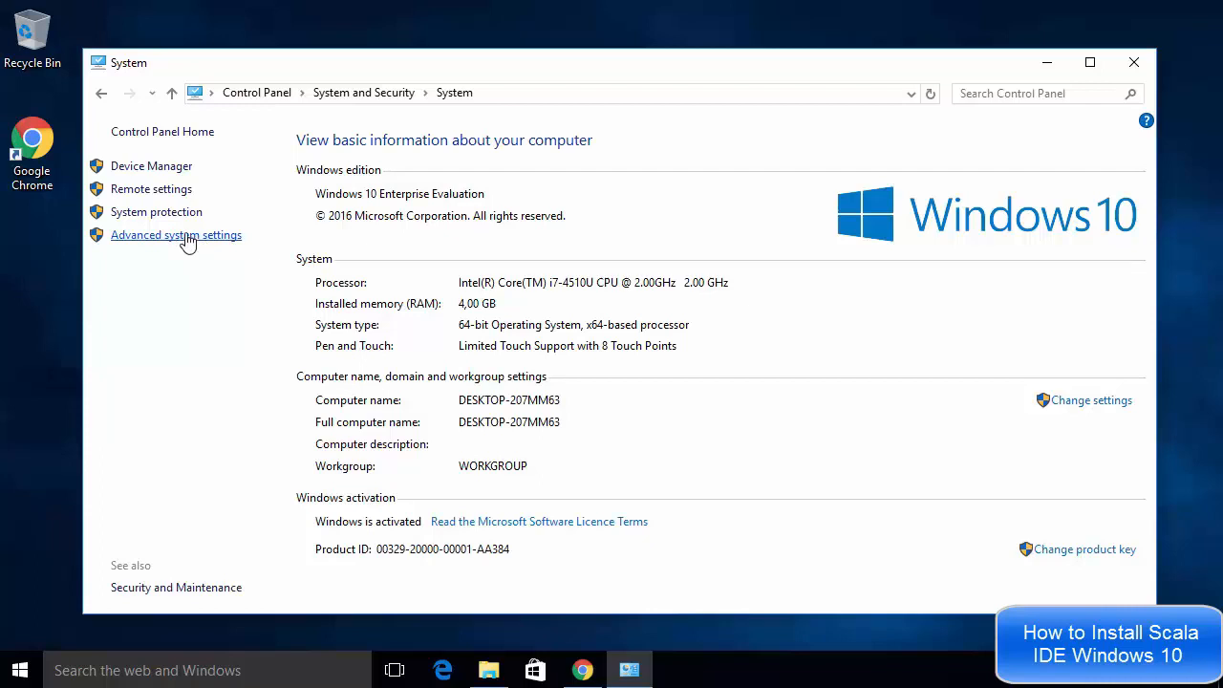
pyautogui.click(187, 235)
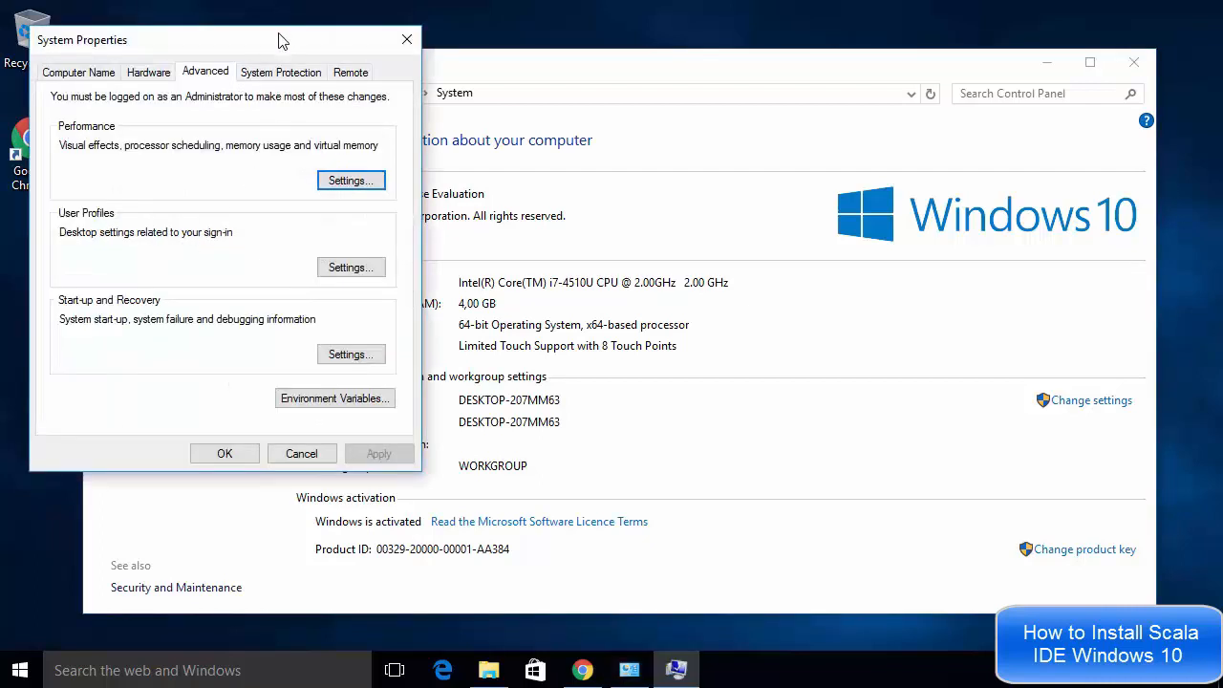
# Open the system Path variable for editing from the Environment Variables dialog
pyautogui.moveTo(281, 40); pyautogui.dragTo(608, 65)
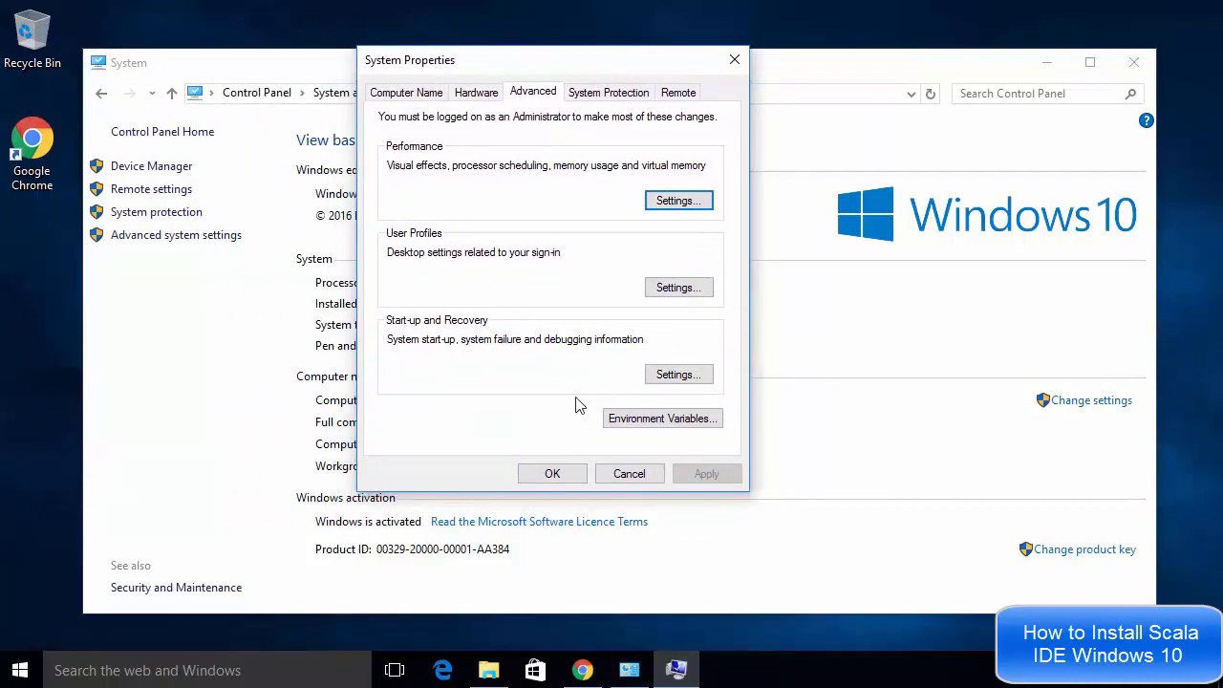
pyautogui.click(630, 421)
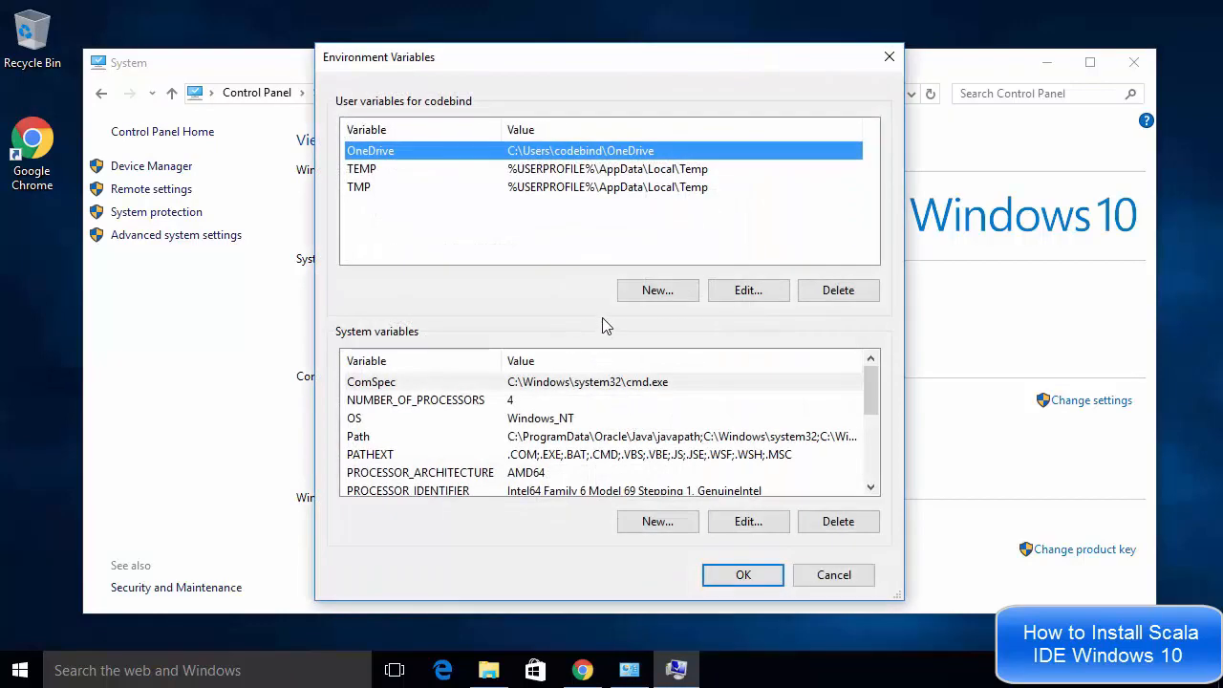
pyautogui.moveTo(871, 408); pyautogui.dragTo(872, 418)
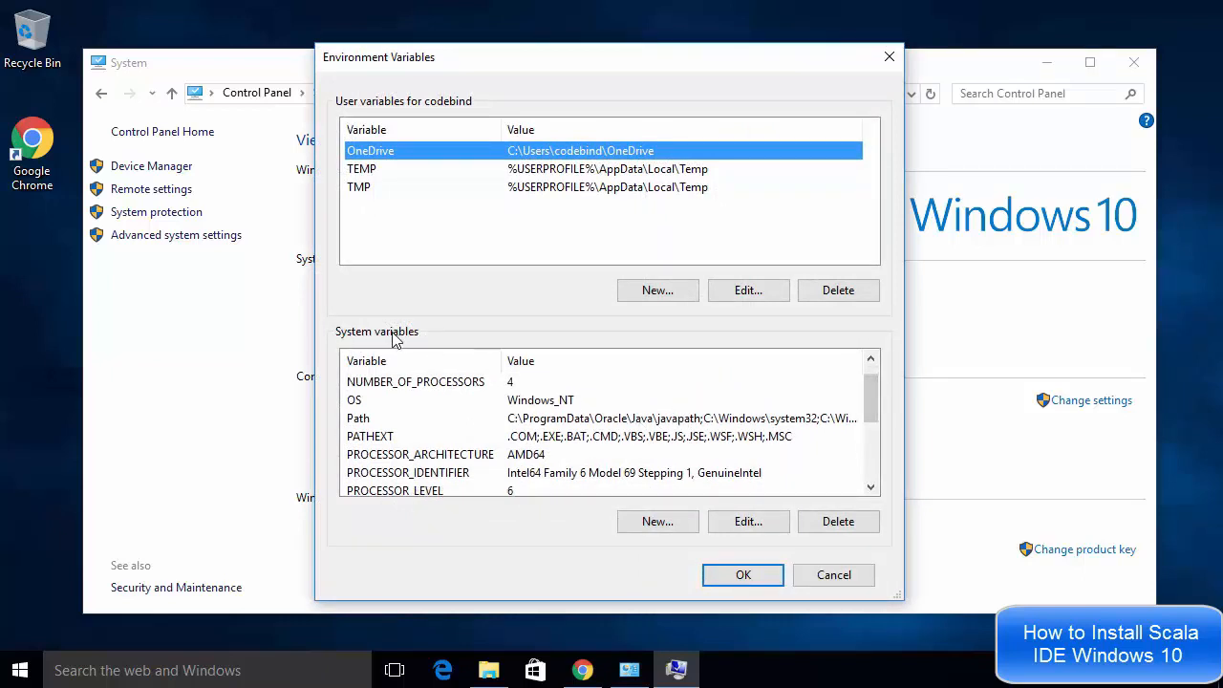
pyautogui.click(530, 420)
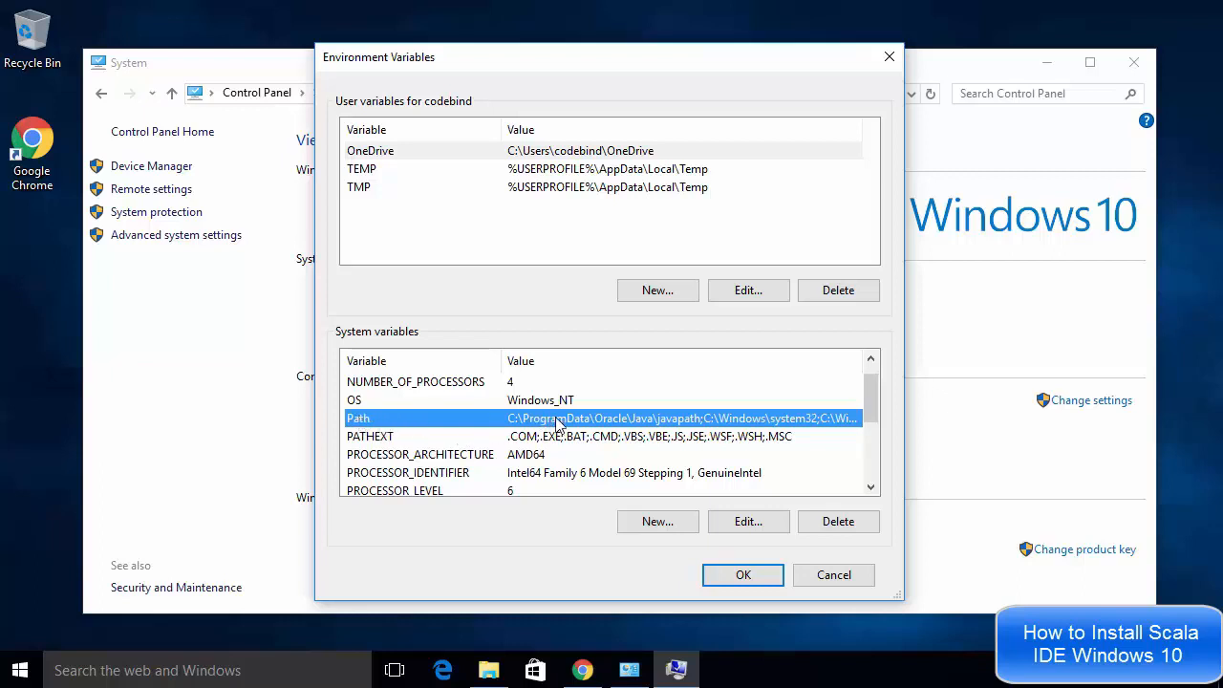
pyautogui.click(732, 529)
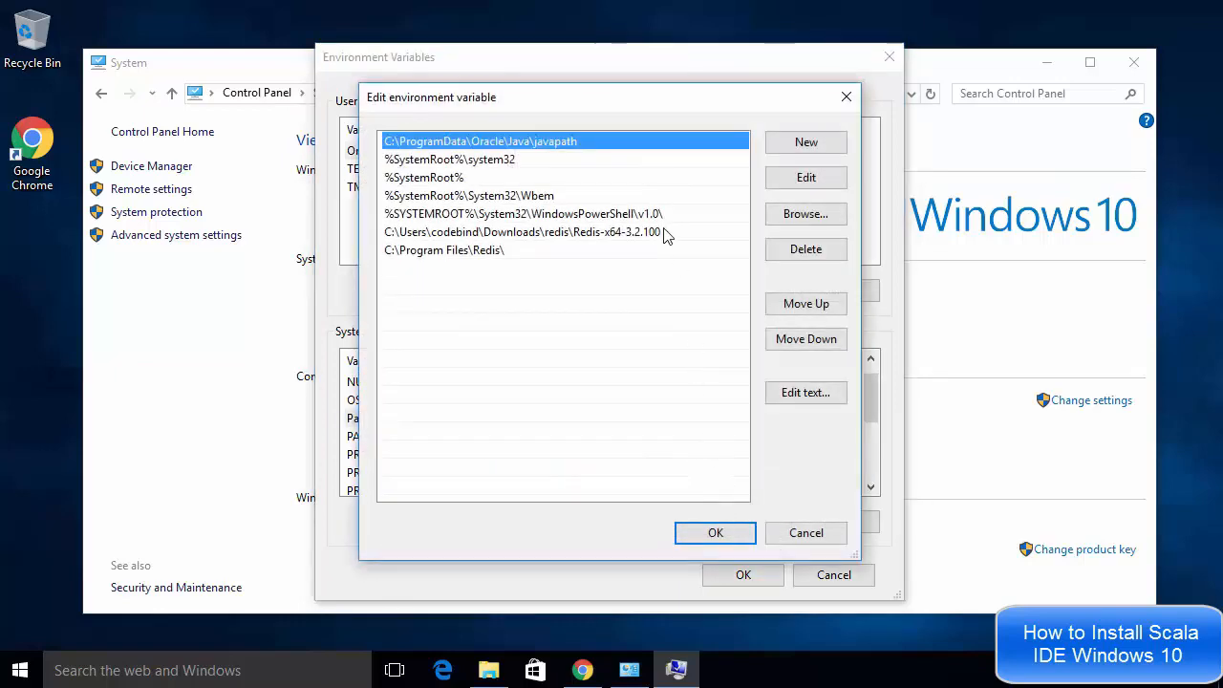
# Add C:\Program Files\Java\jdk1.8.0_144\bin as a new Path entry, copying the folder path from File Explorer
pyautogui.click(490, 670)
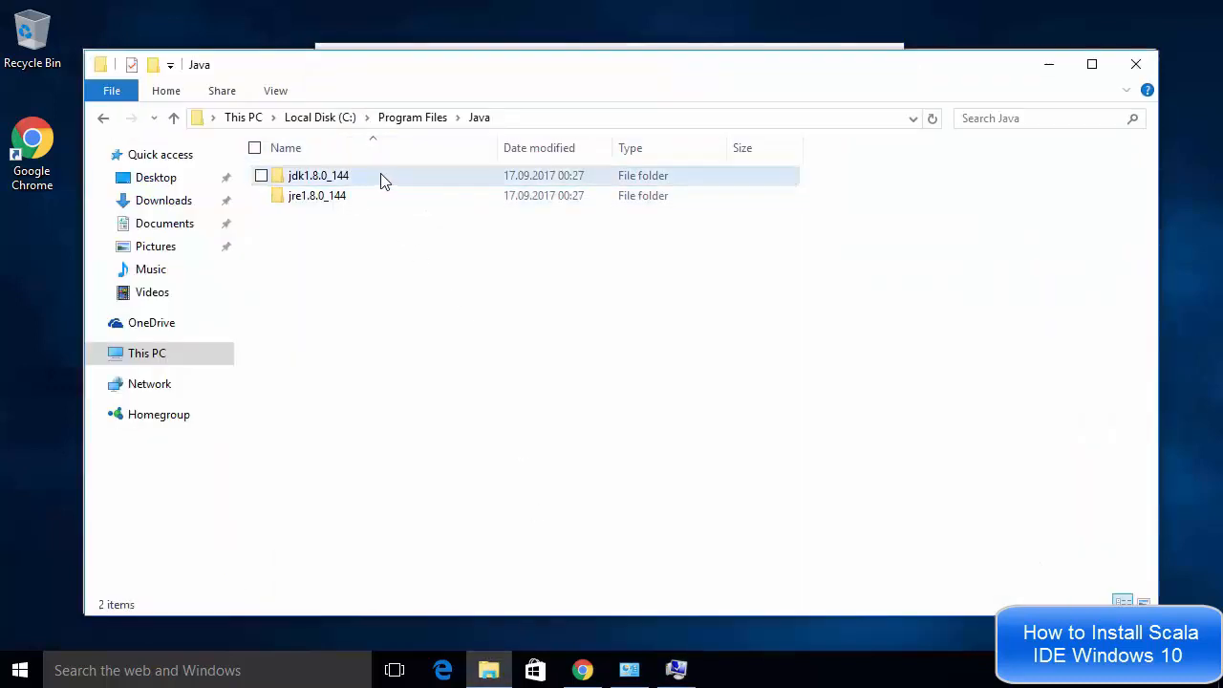
pyautogui.doubleClick(355, 183)
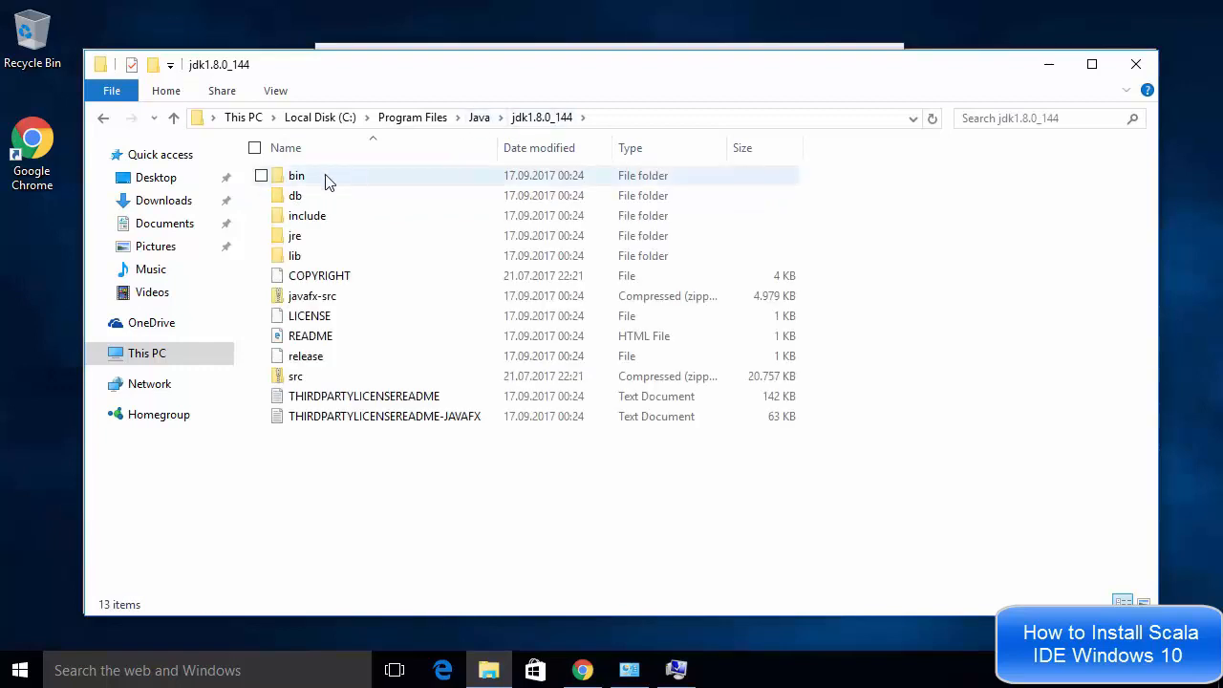
pyautogui.doubleClick(325, 181)
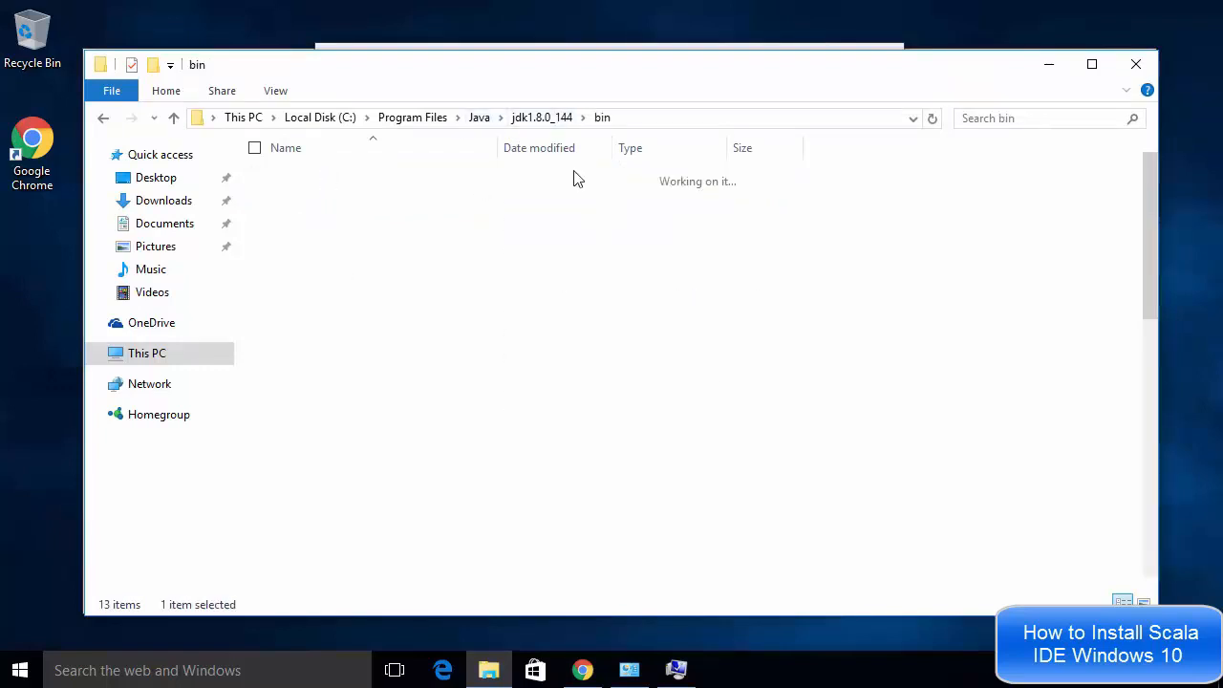
pyautogui.click(648, 121)
pyautogui.hotkey('ctrl', 'c')
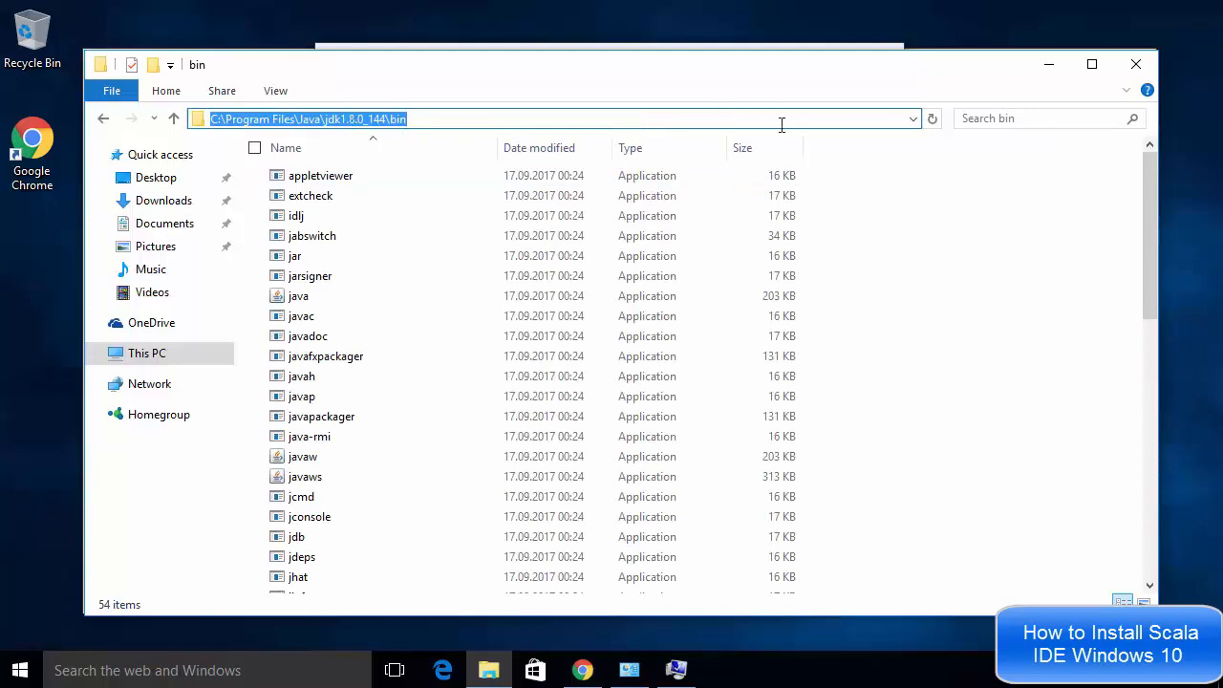
pyautogui.click(1048, 64)
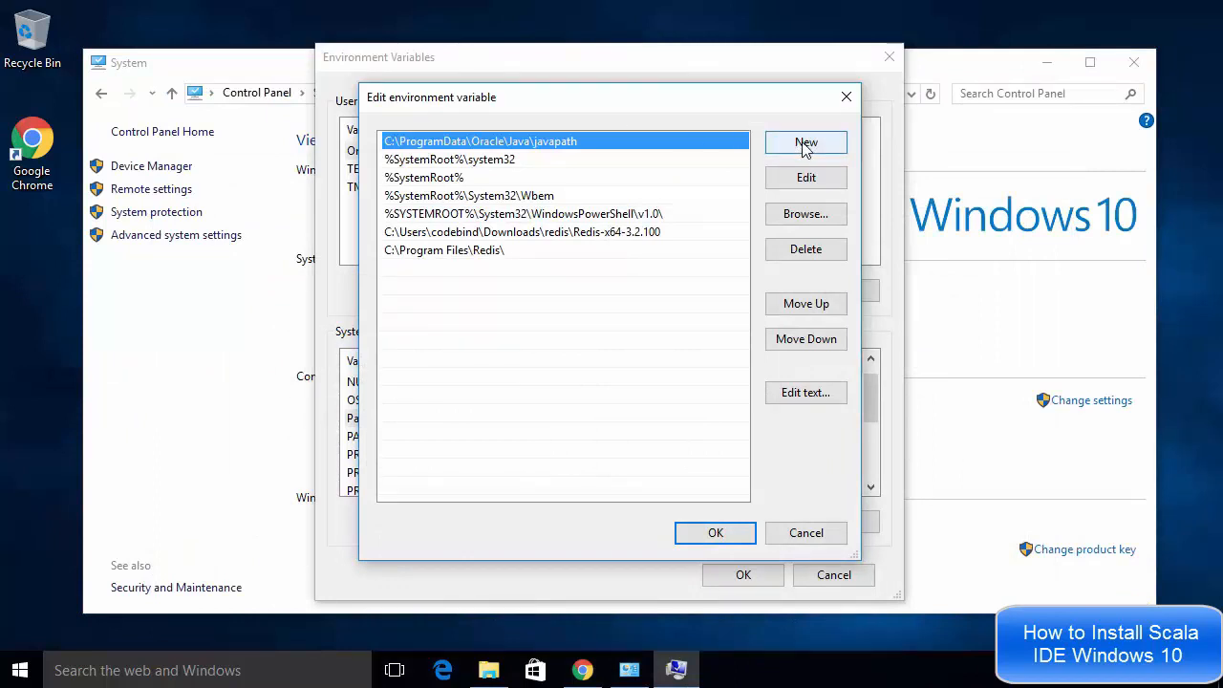
pyautogui.click(805, 143)
pyautogui.hotkey('ctrl', 'v')
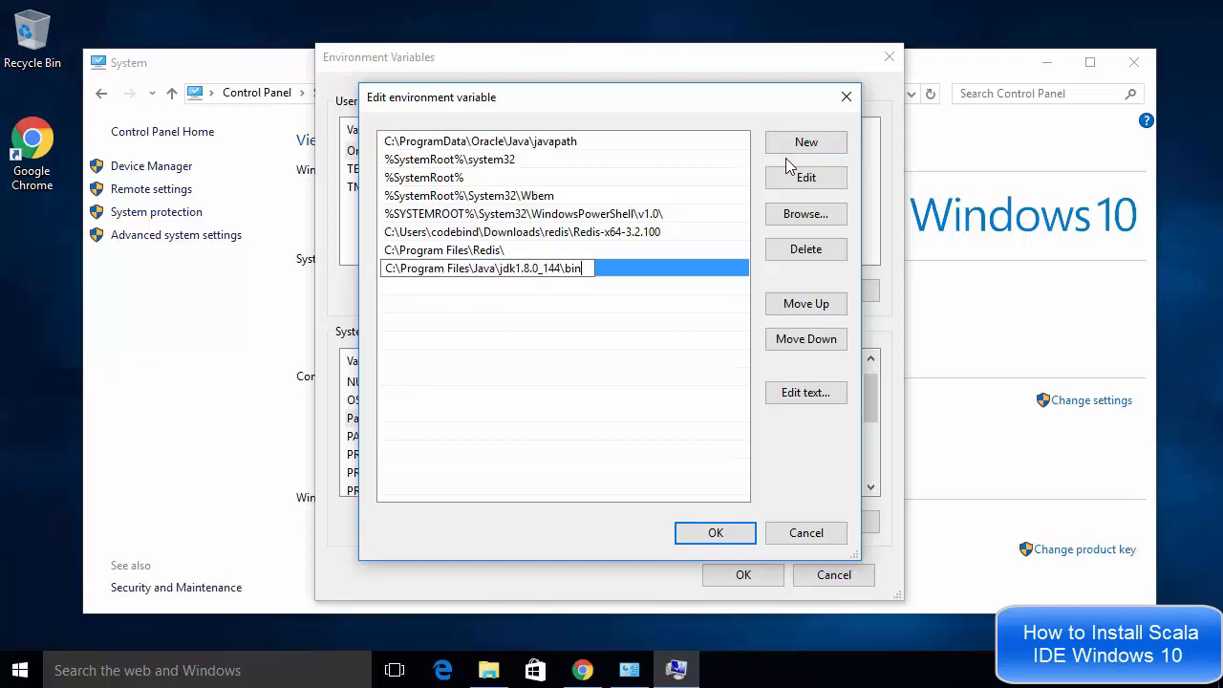
pyautogui.press('Return')
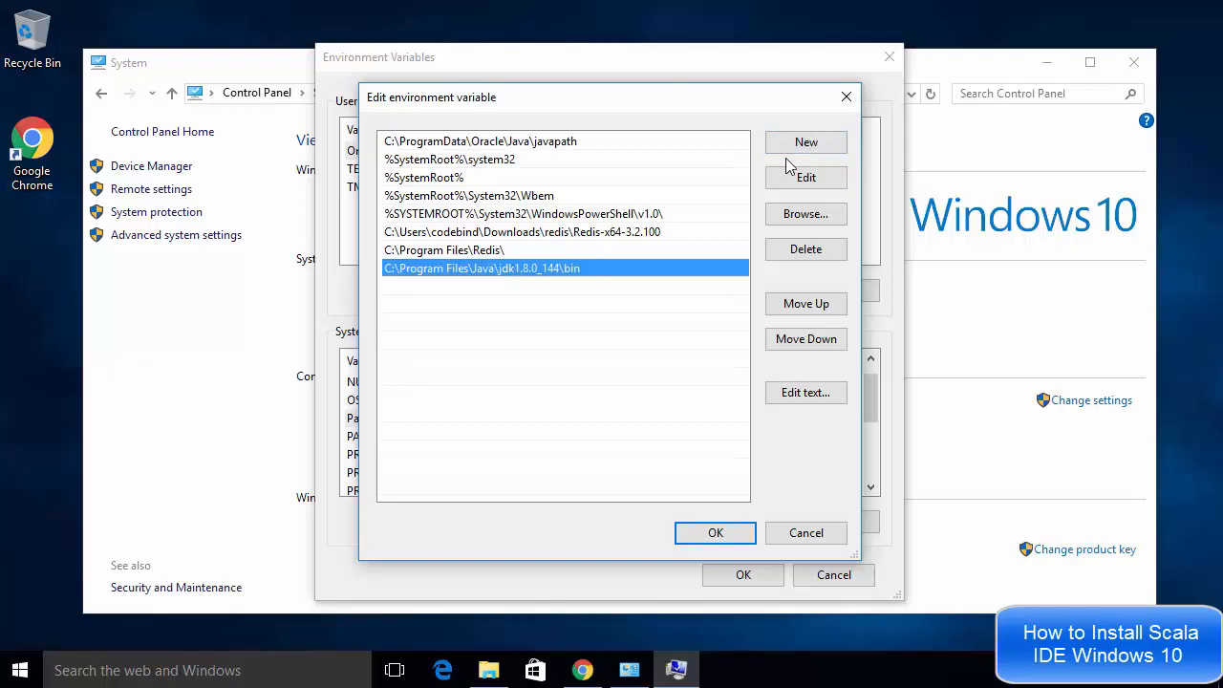
# Add C:\Program Files\Java\jre1.8.0_144\bin as another Path entry and confirm the Path edit
pyautogui.click(489, 669)
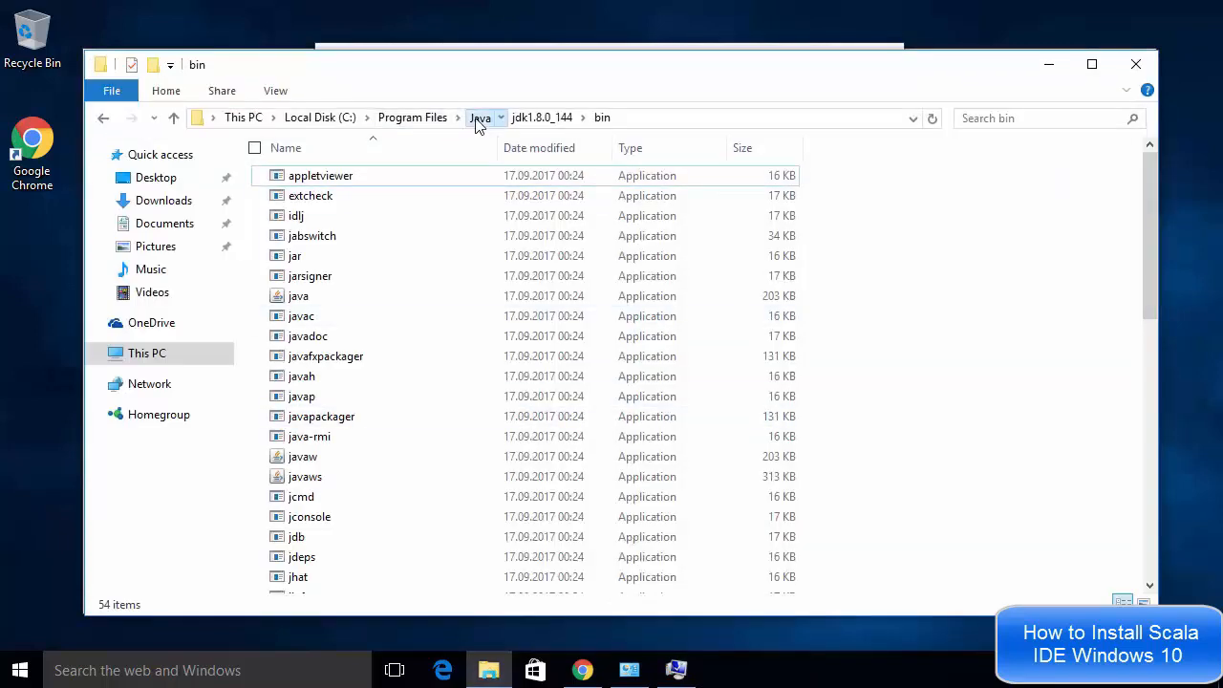
pyautogui.click(479, 117)
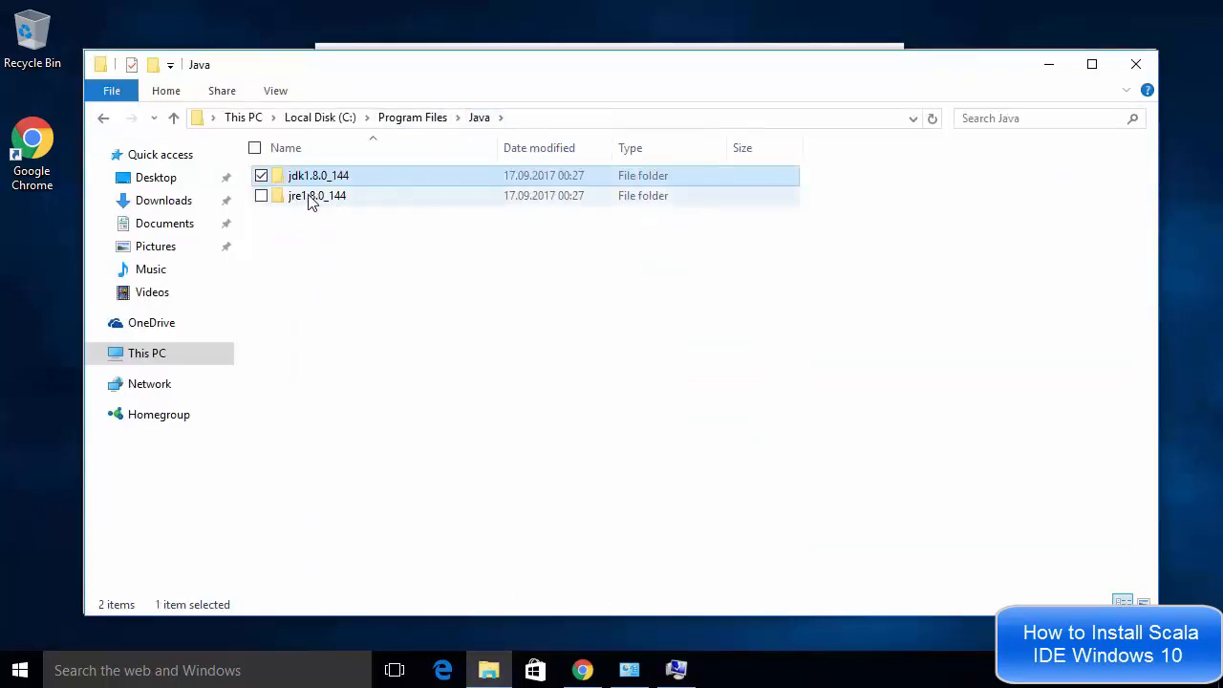
pyautogui.doubleClick(302, 200)
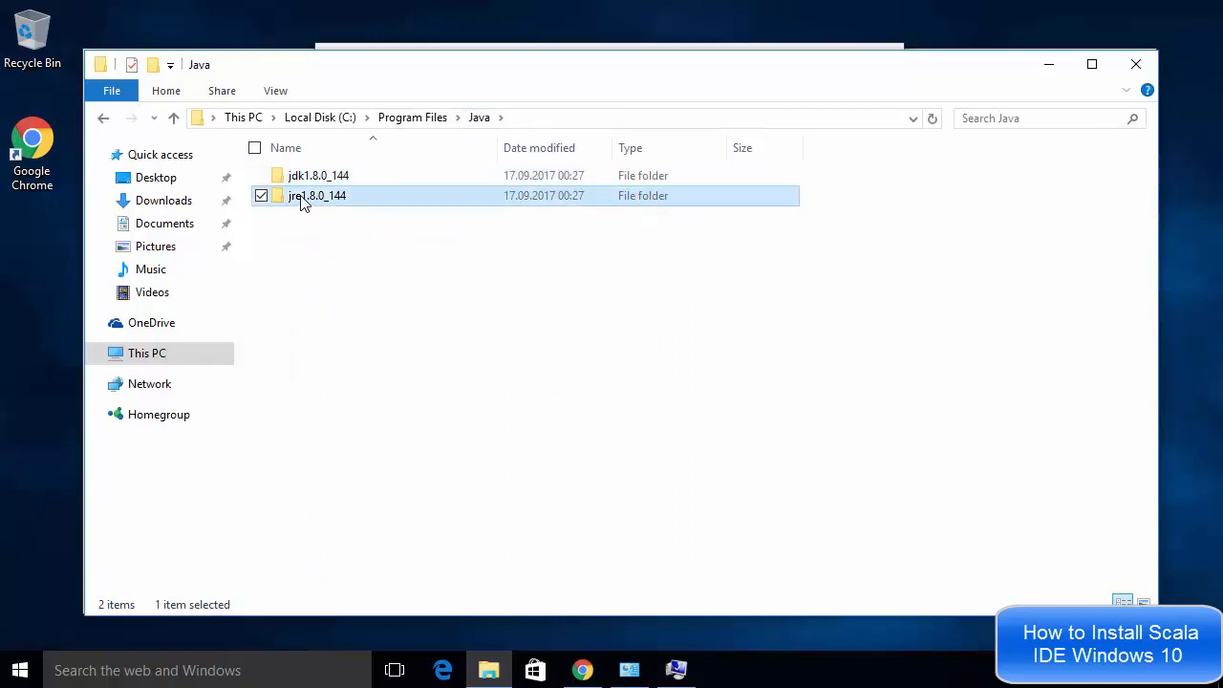
pyautogui.doubleClick(316, 178)
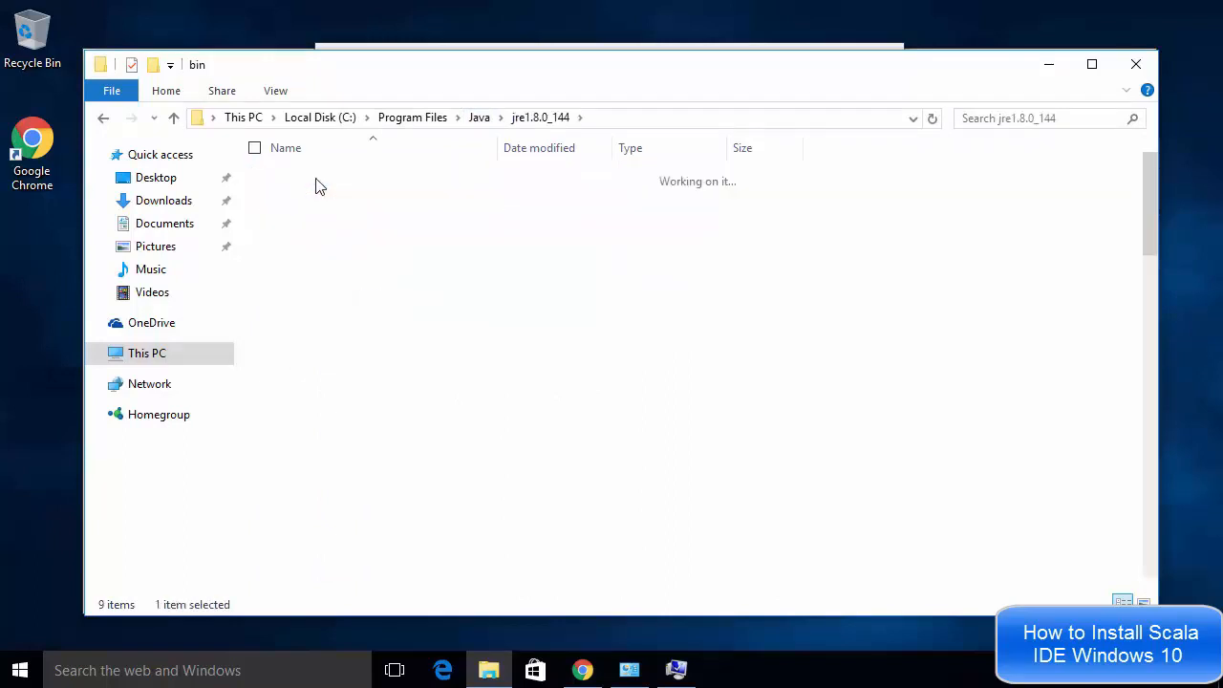
pyautogui.click(654, 120)
pyautogui.hotkey('ctrl', 'c')
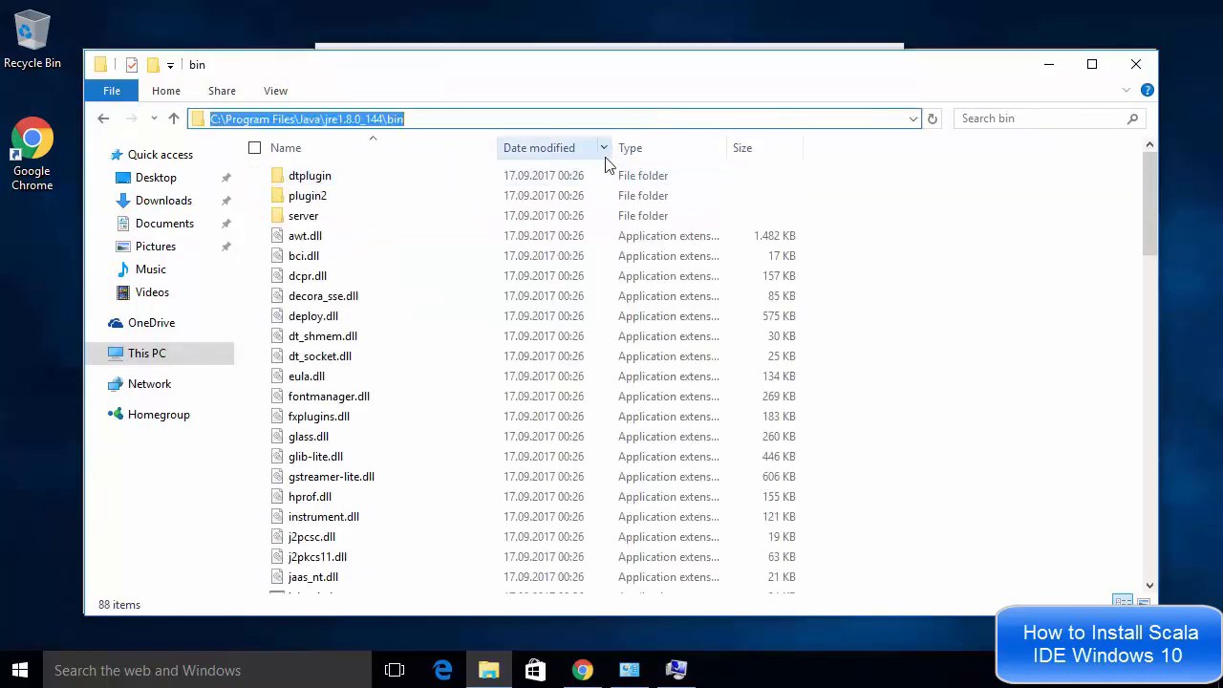
pyautogui.click(1043, 67)
pyautogui.click(805, 140)
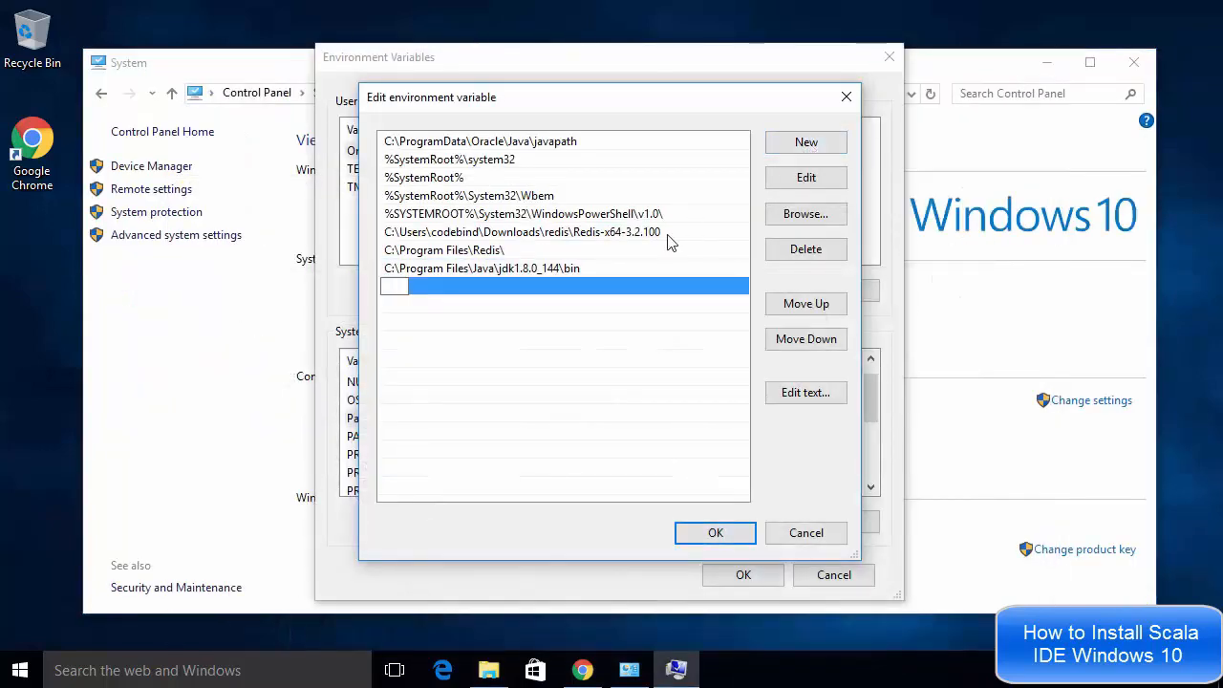
pyautogui.hotkey('ctrl', 'v')
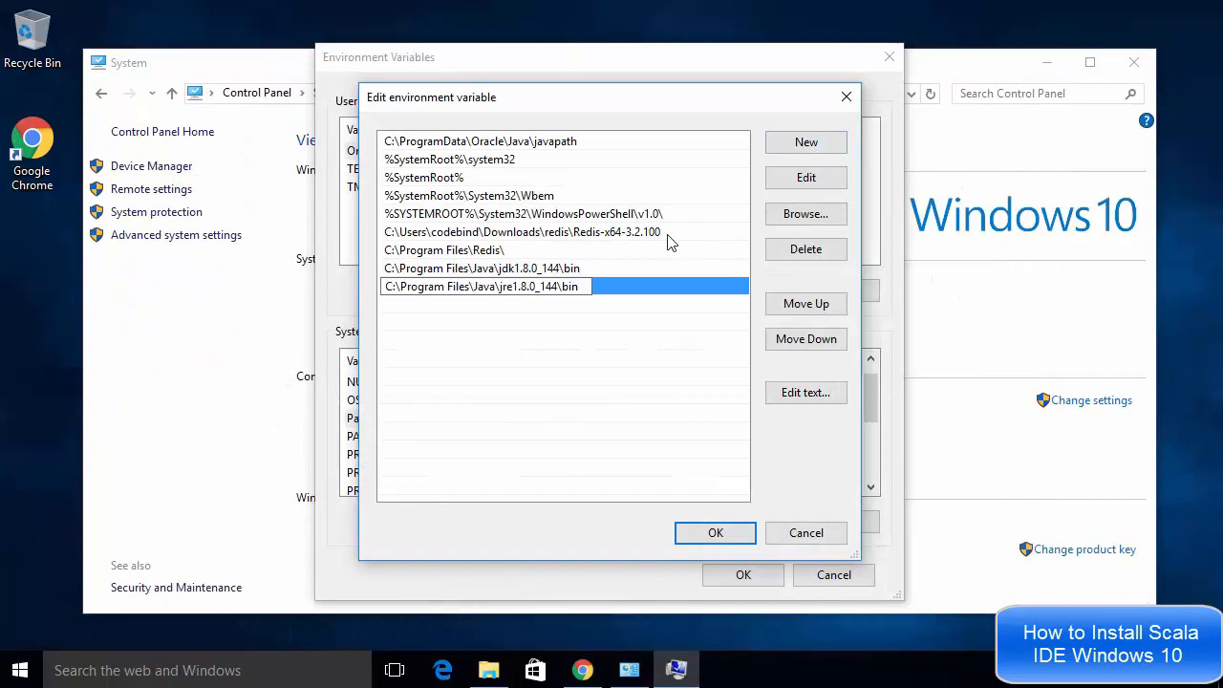
pyautogui.press('Return')
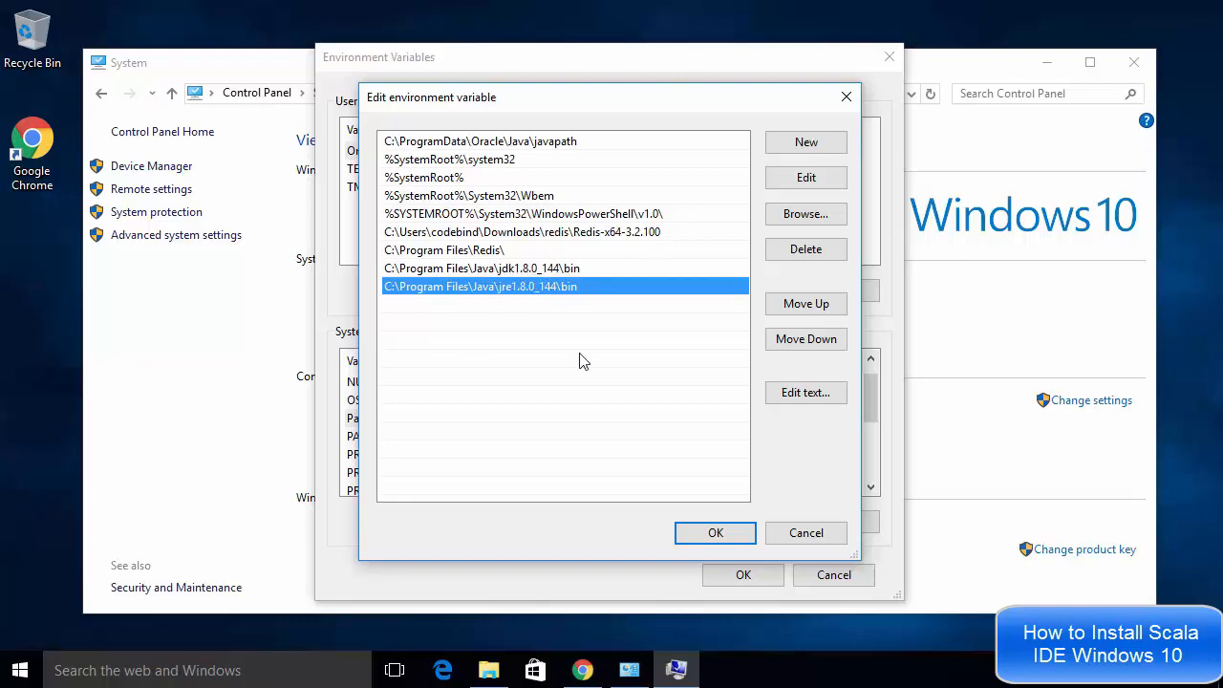
pyautogui.click(707, 541)
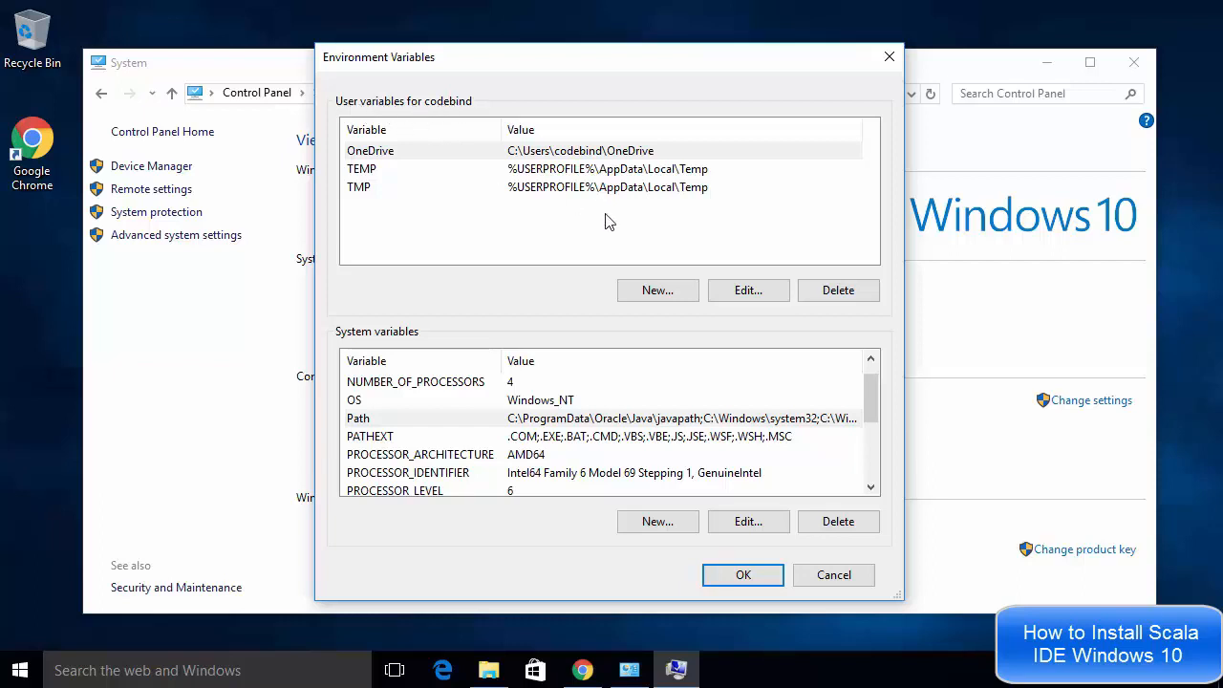
# Start a new user variable named JAVA_HOME and copy the C:\Program Files\Java\jdk1.8.0_144 folder path from File Explorer
pyautogui.click(658, 294)
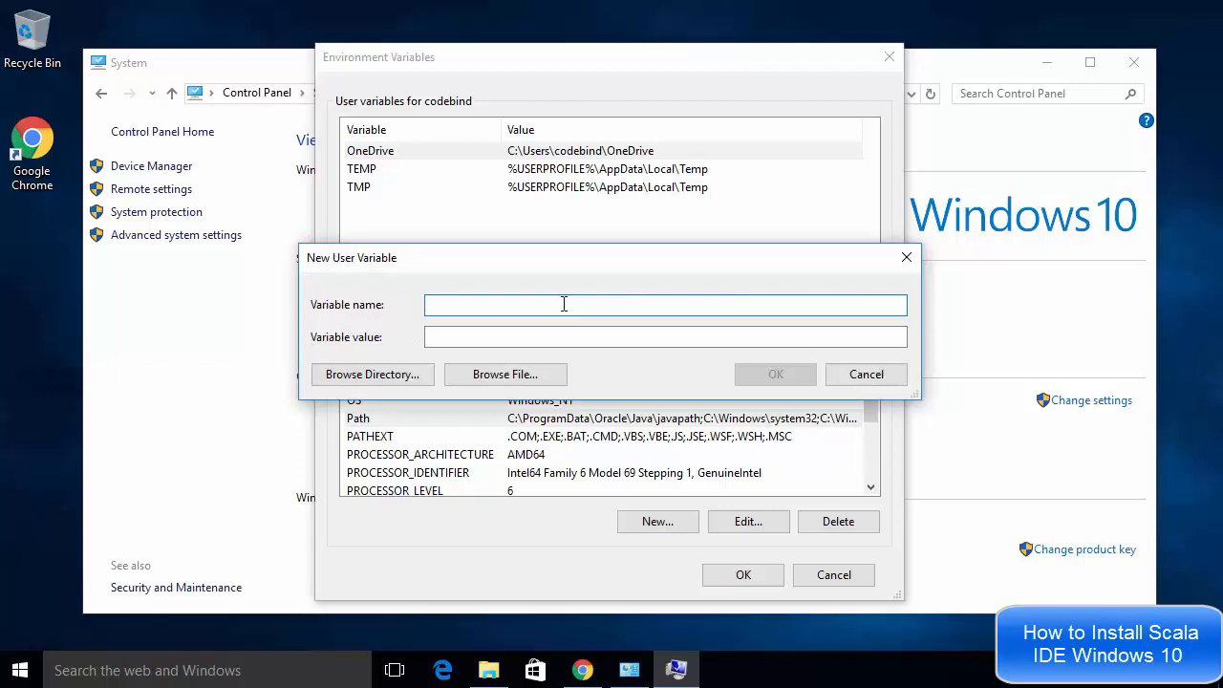
pyautogui.write('JAVA_HOME')
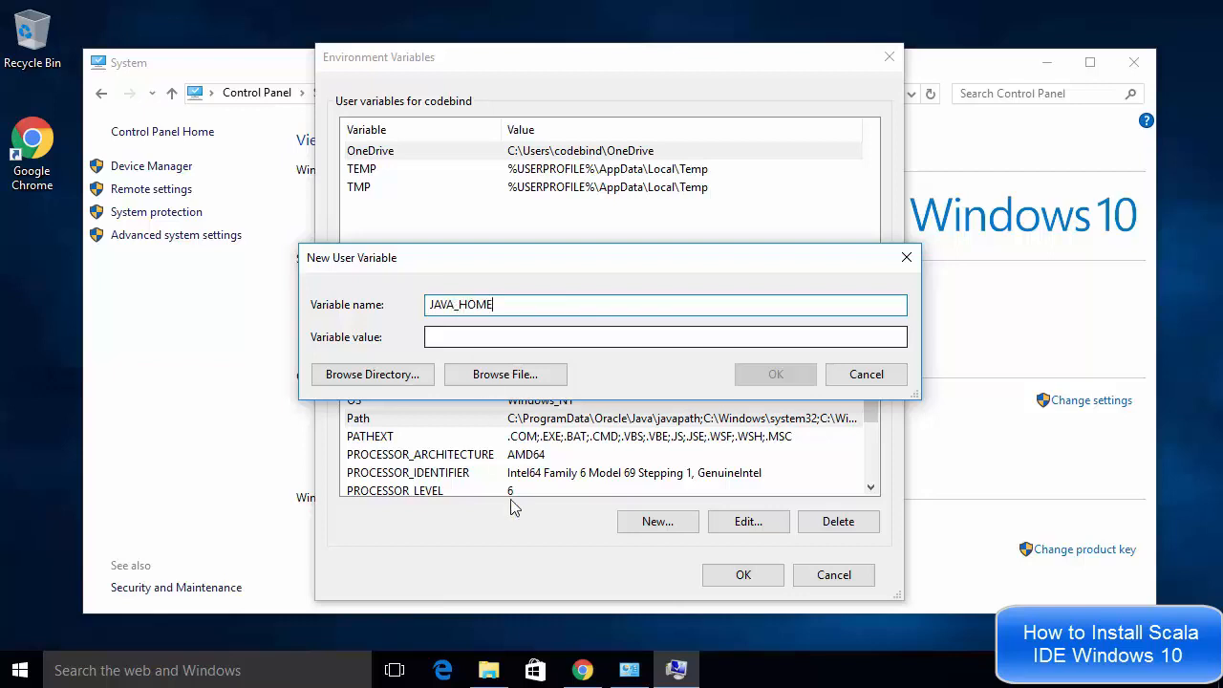
pyautogui.click(488, 669)
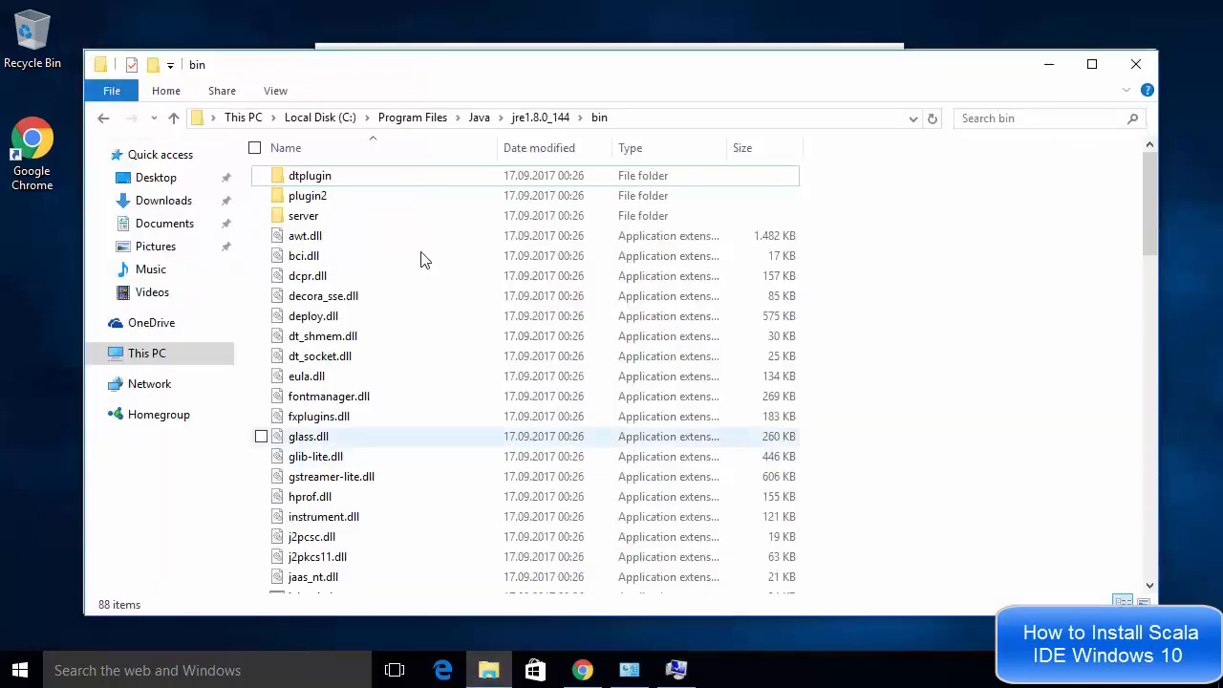
pyautogui.click(480, 117)
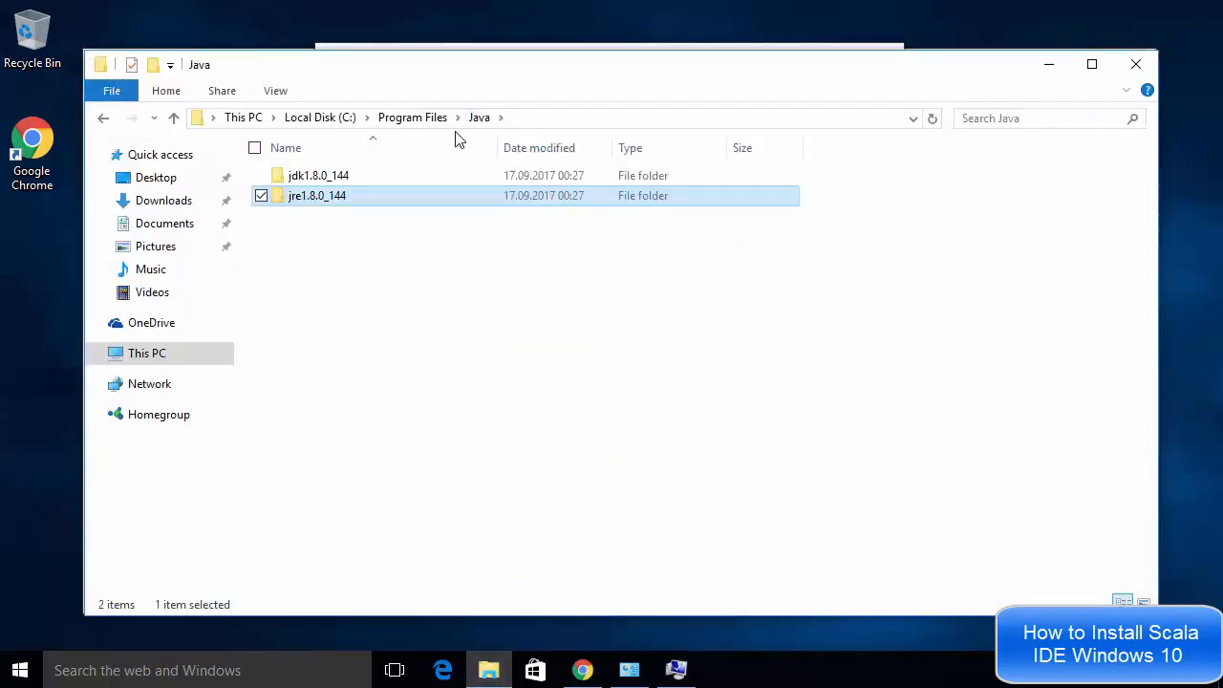
pyautogui.doubleClick(319, 180)
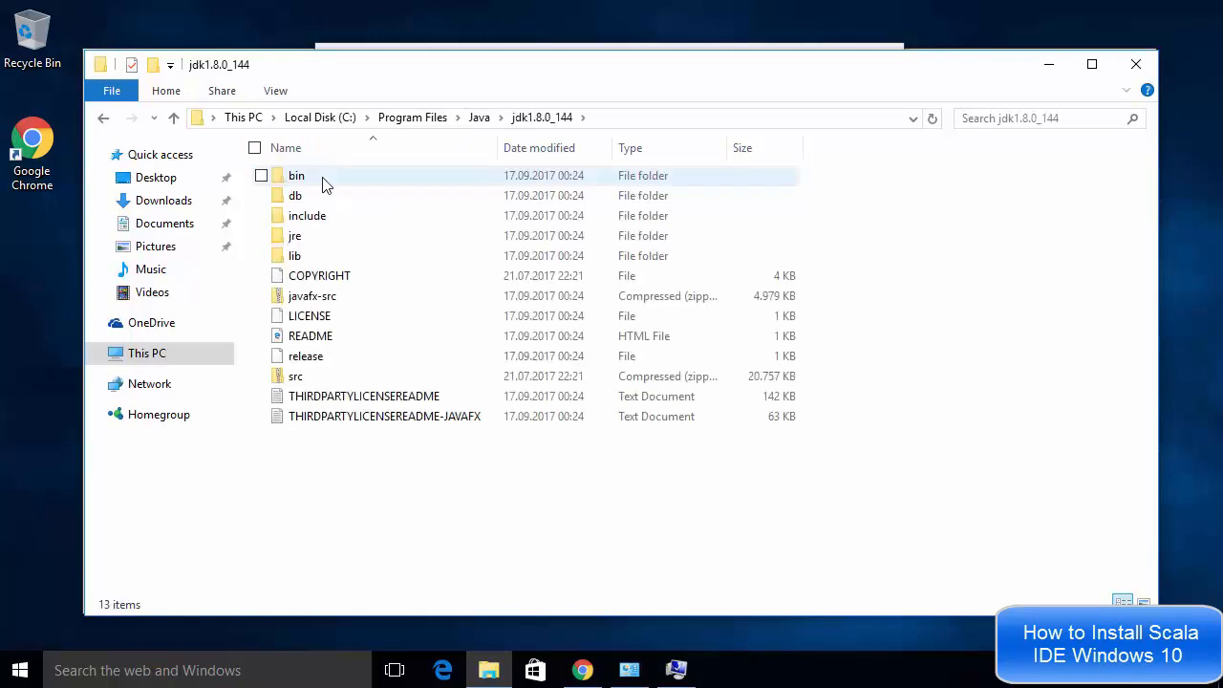
pyautogui.click(642, 124)
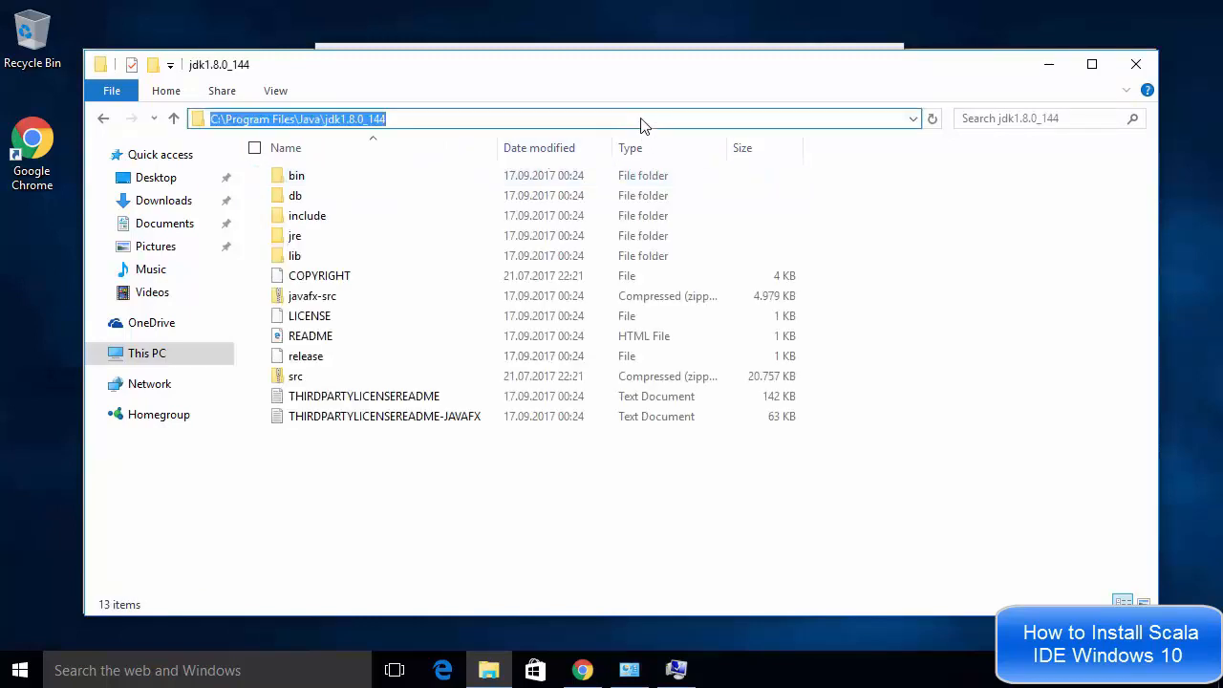
pyautogui.click(500, 116)
pyautogui.doubleClick(499, 115)
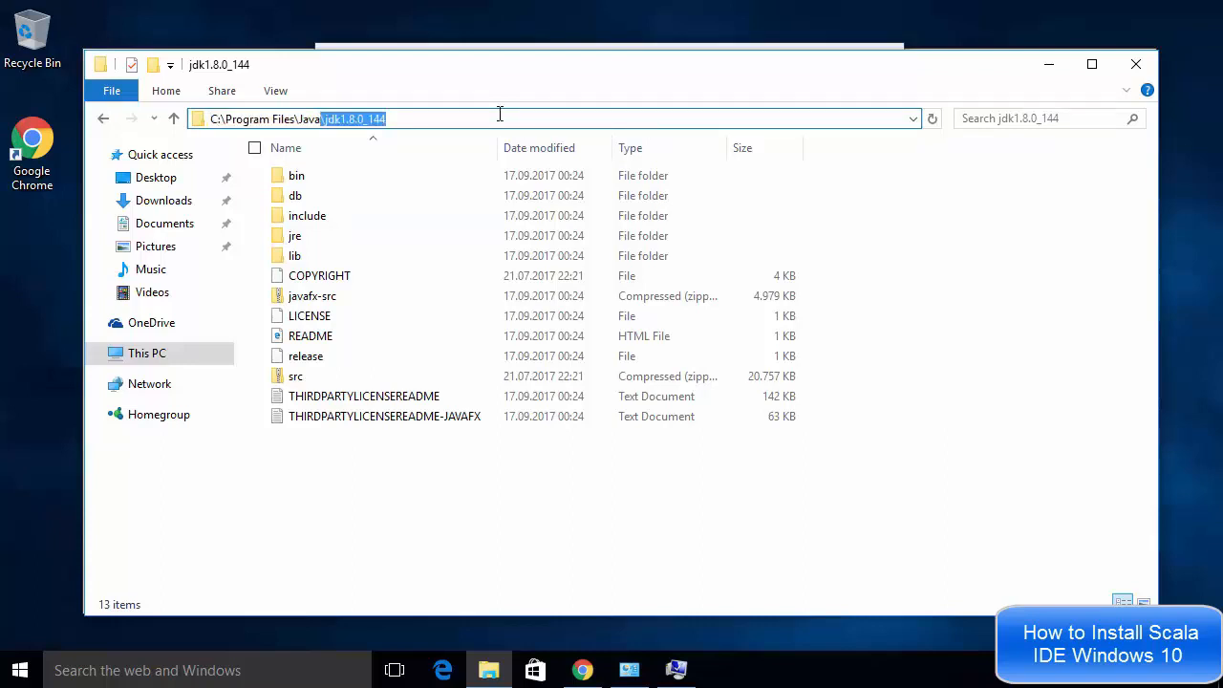
pyautogui.doubleClick(500, 115)
pyautogui.doubleClick(499, 115)
pyautogui.click(500, 115)
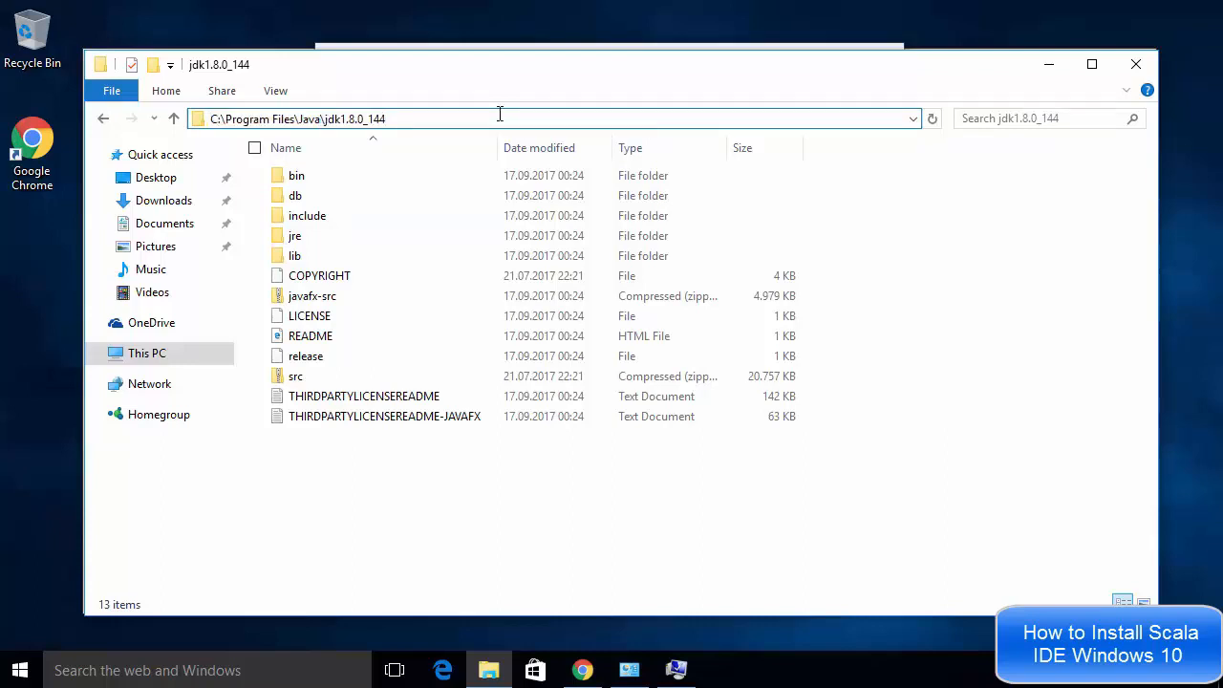
pyautogui.hotkey('ctrl', 'a')
pyautogui.hotkey('ctrl', 'c')
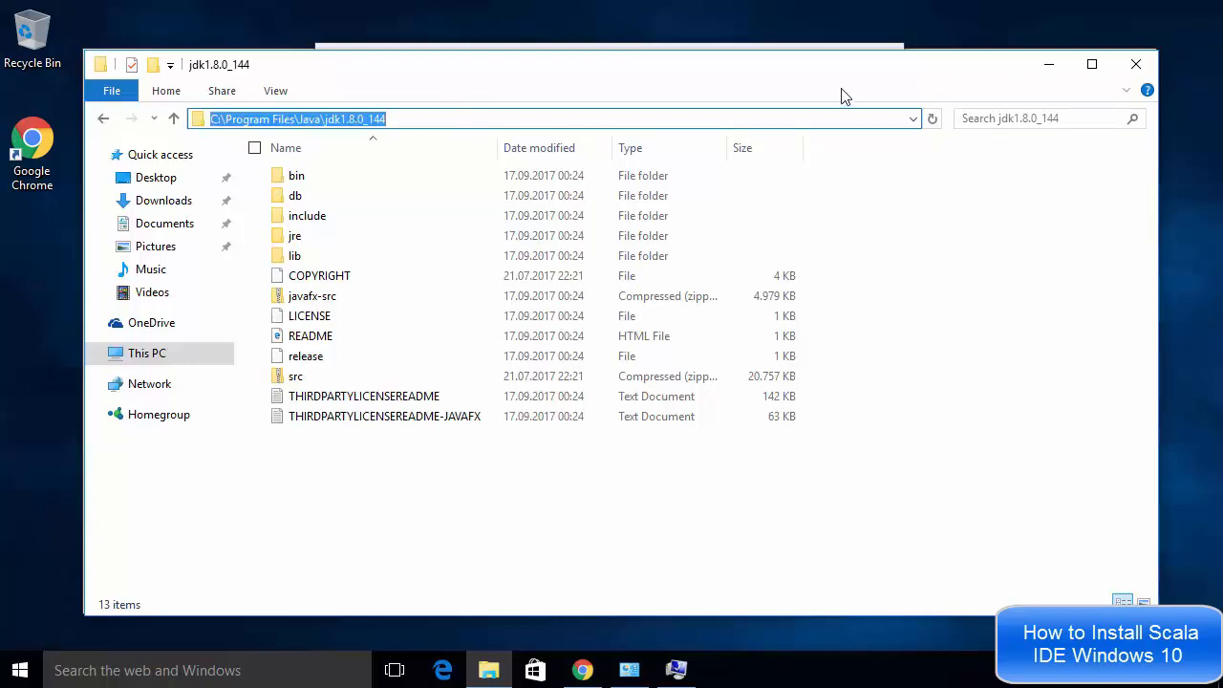
# Set JAVA_HOME's value to C:\Program Files\Java\jdk1.8.0_144 and confirm all open system dialogs
pyautogui.click(1050, 69)
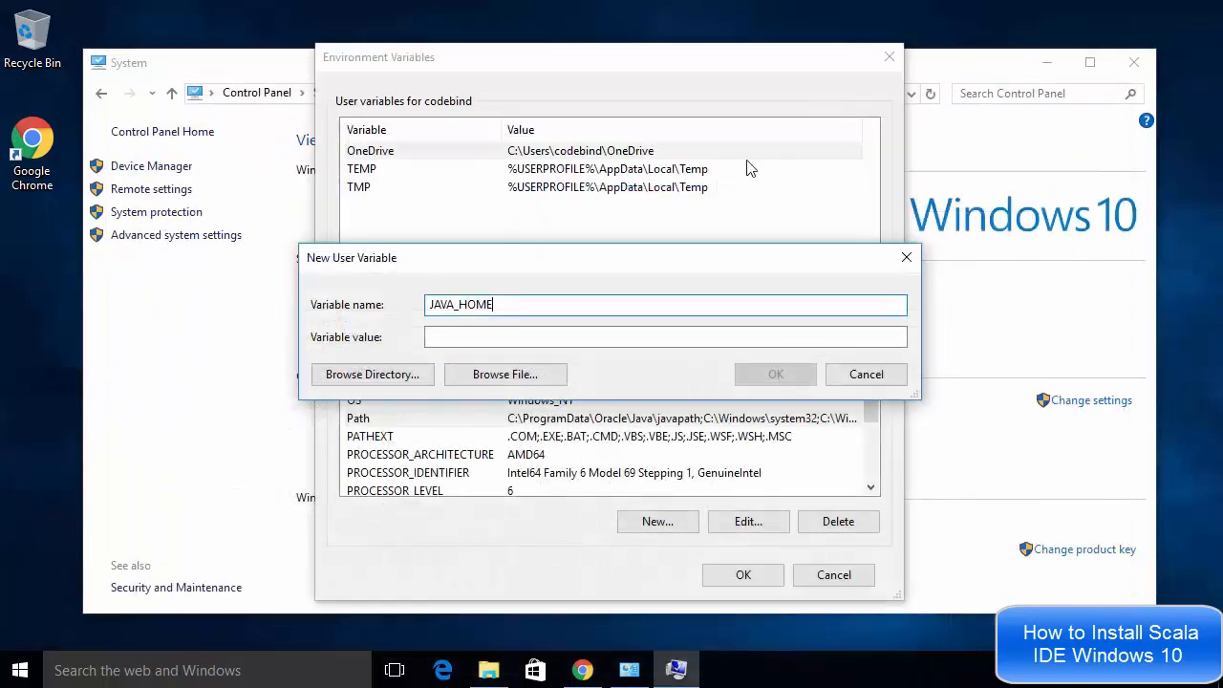
pyautogui.click(542, 338)
pyautogui.hotkey('ctrl', 'v')
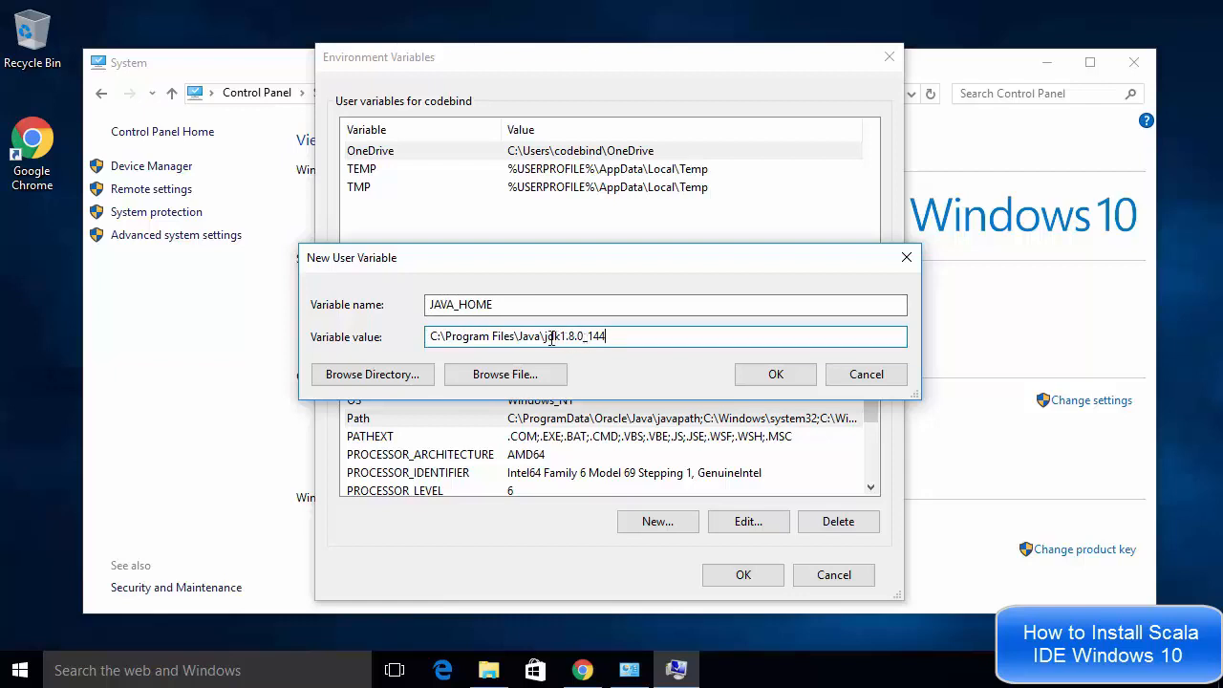
pyautogui.click(769, 375)
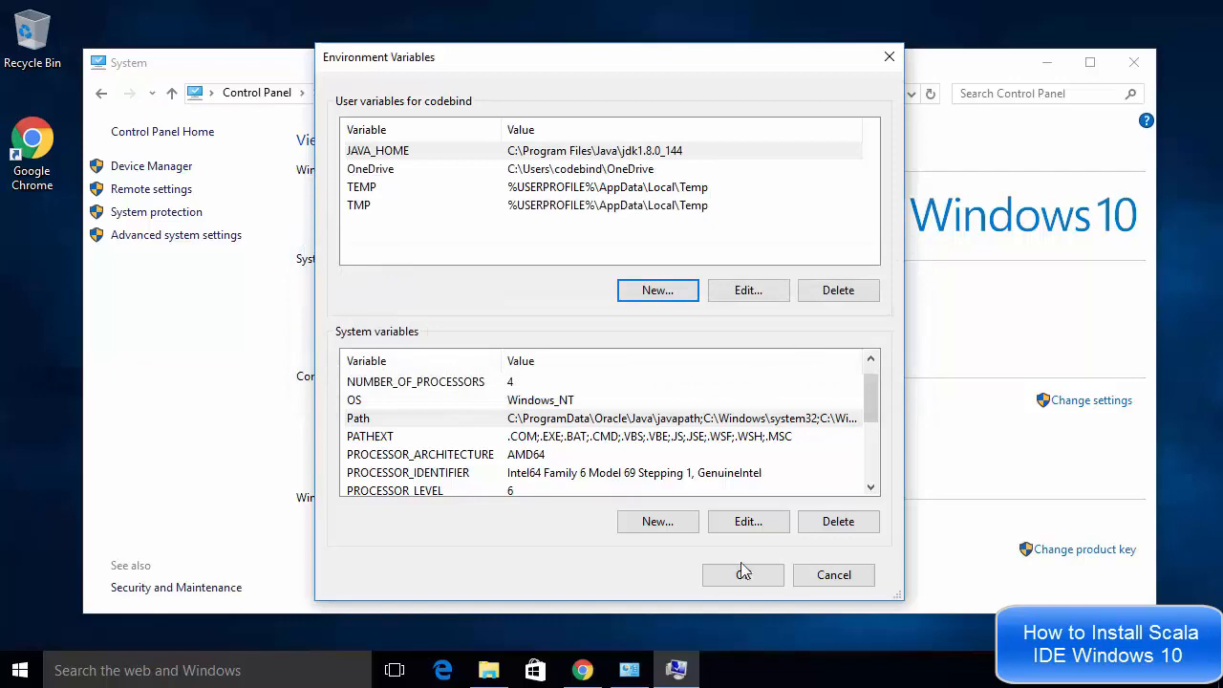
pyautogui.click(744, 576)
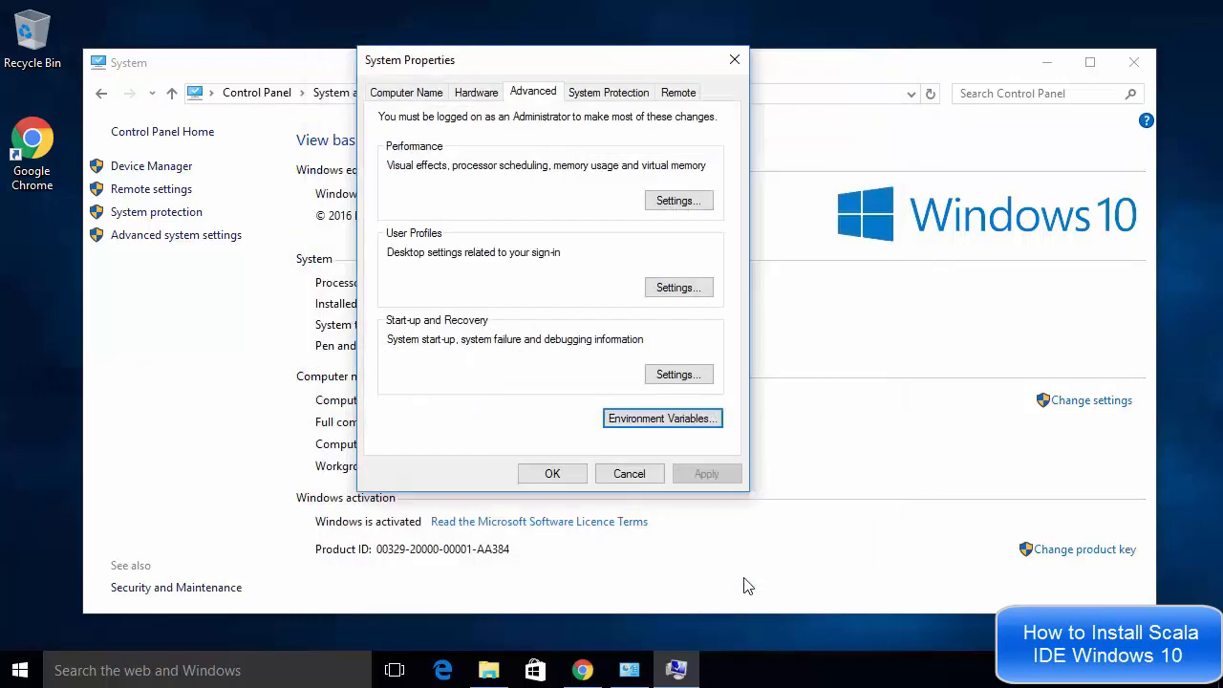
pyautogui.click(552, 475)
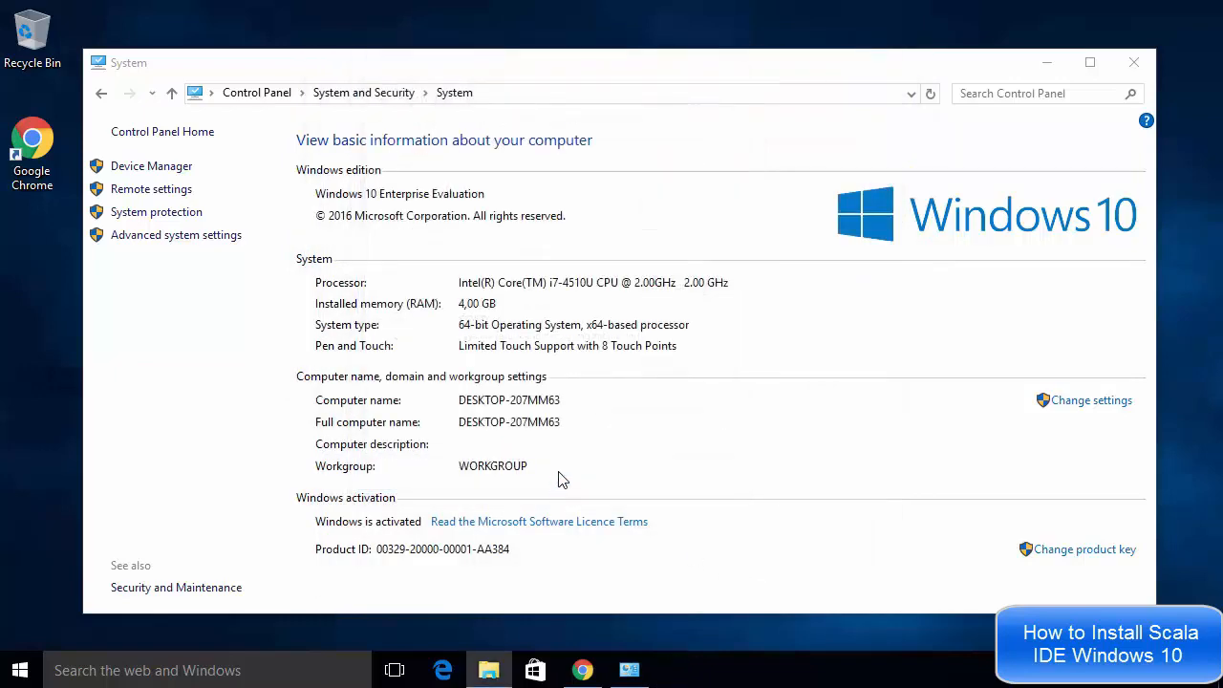
# Open a Command Prompt and run javac to check that the JDK is reachable from the Path
pyautogui.click(1134, 64)
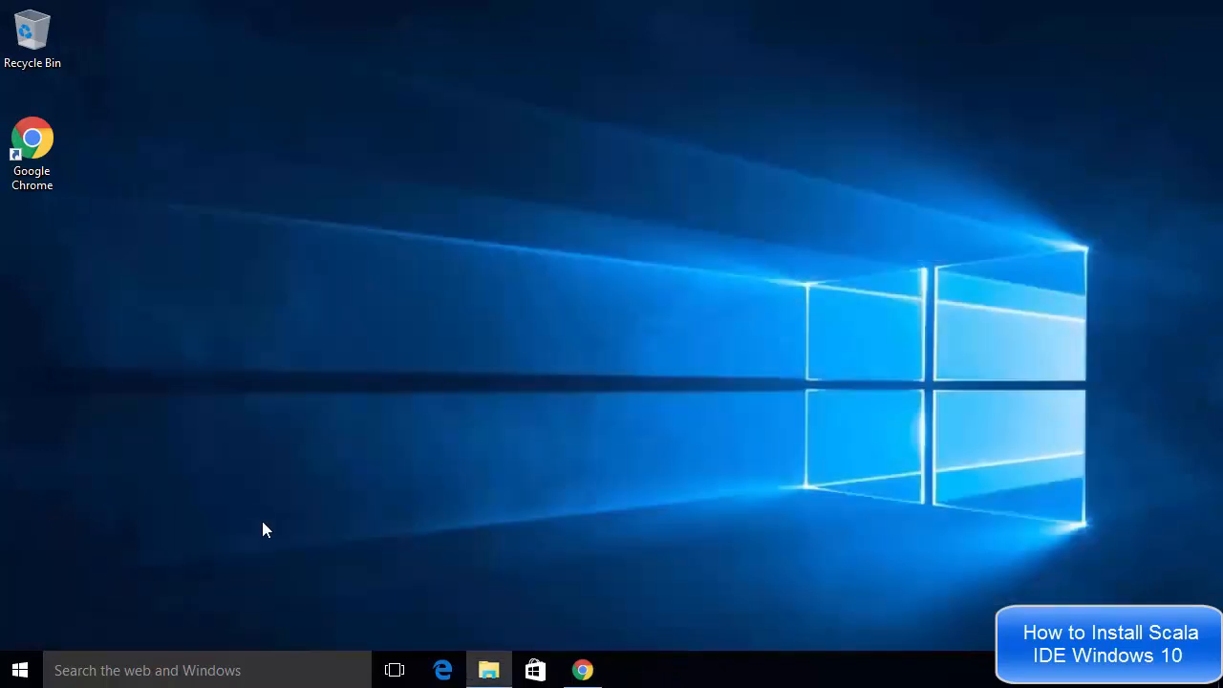
pyautogui.rightClick(19, 672)
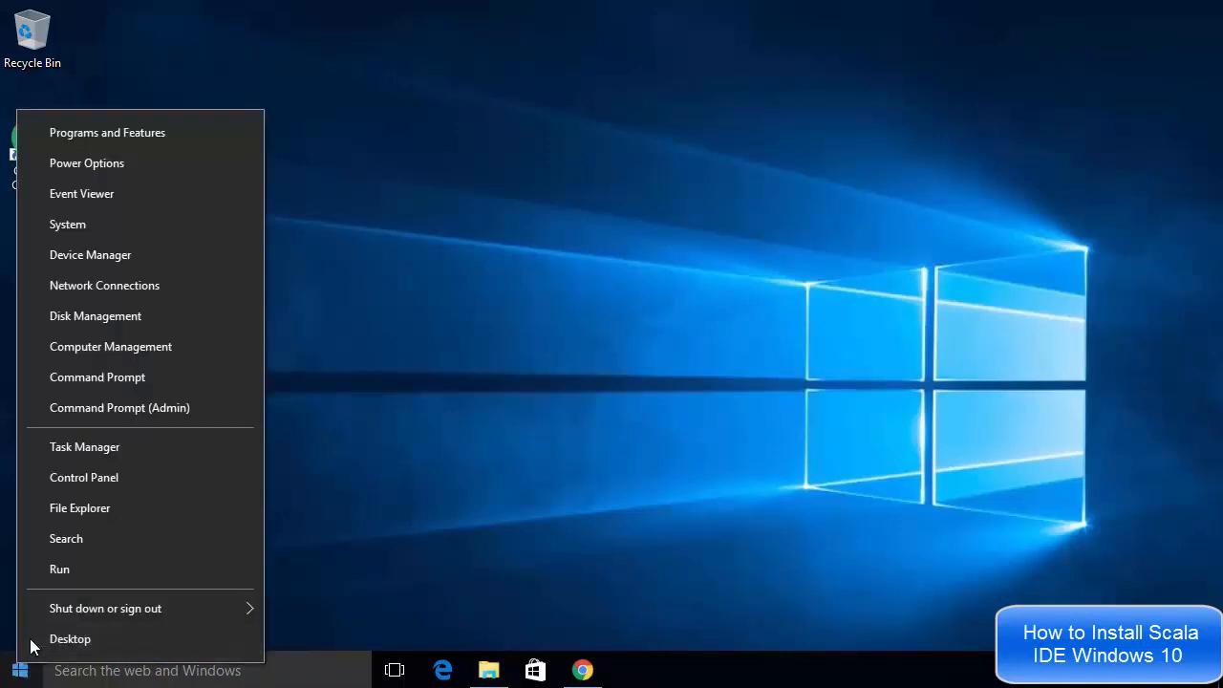
pyautogui.click(89, 379)
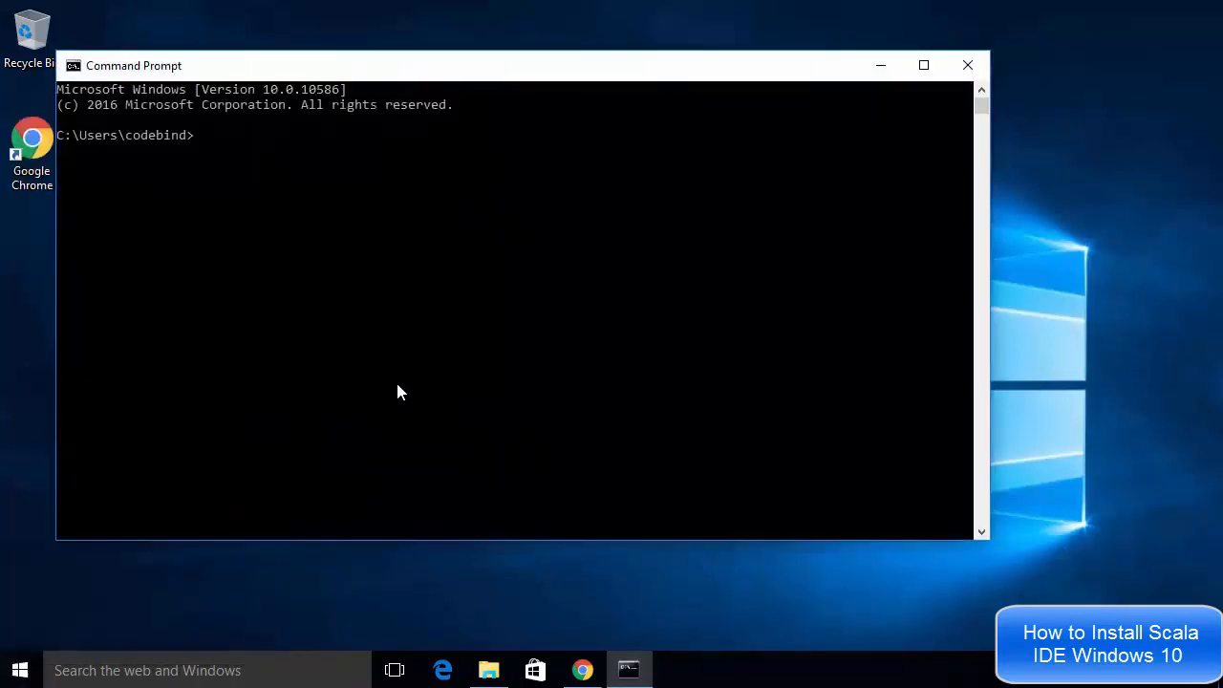
pyautogui.click(419, 332)
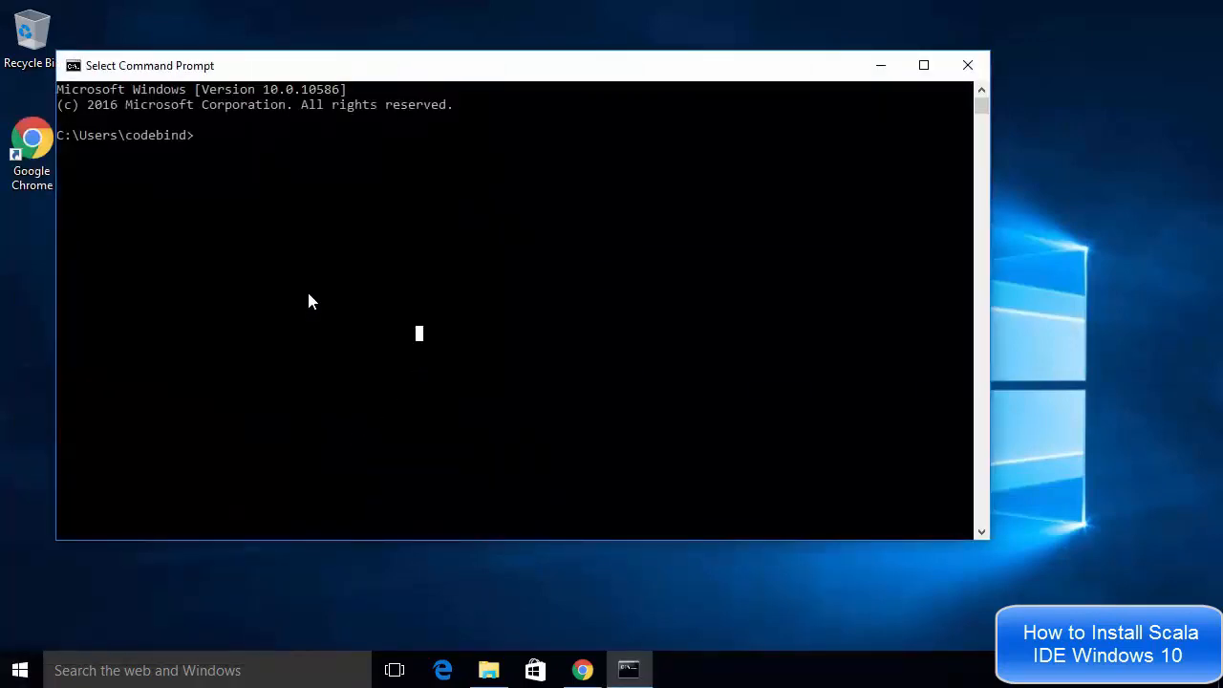
pyautogui.click(282, 182)
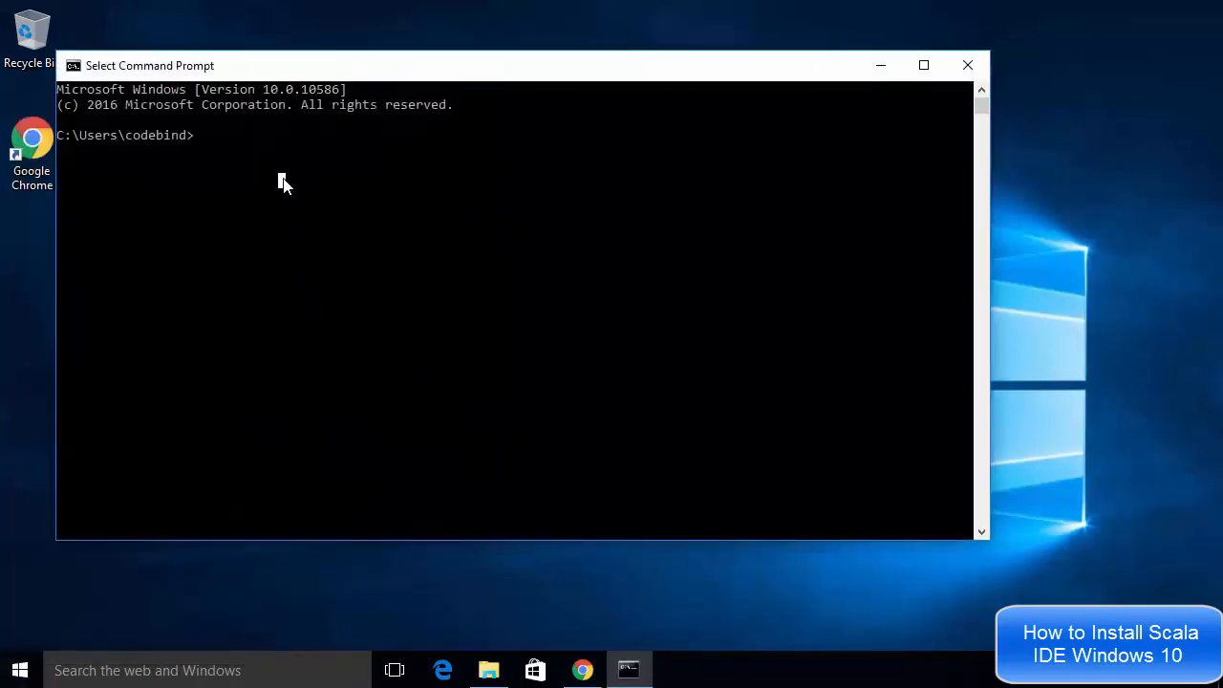
pyautogui.click(204, 136)
pyautogui.click(198, 136)
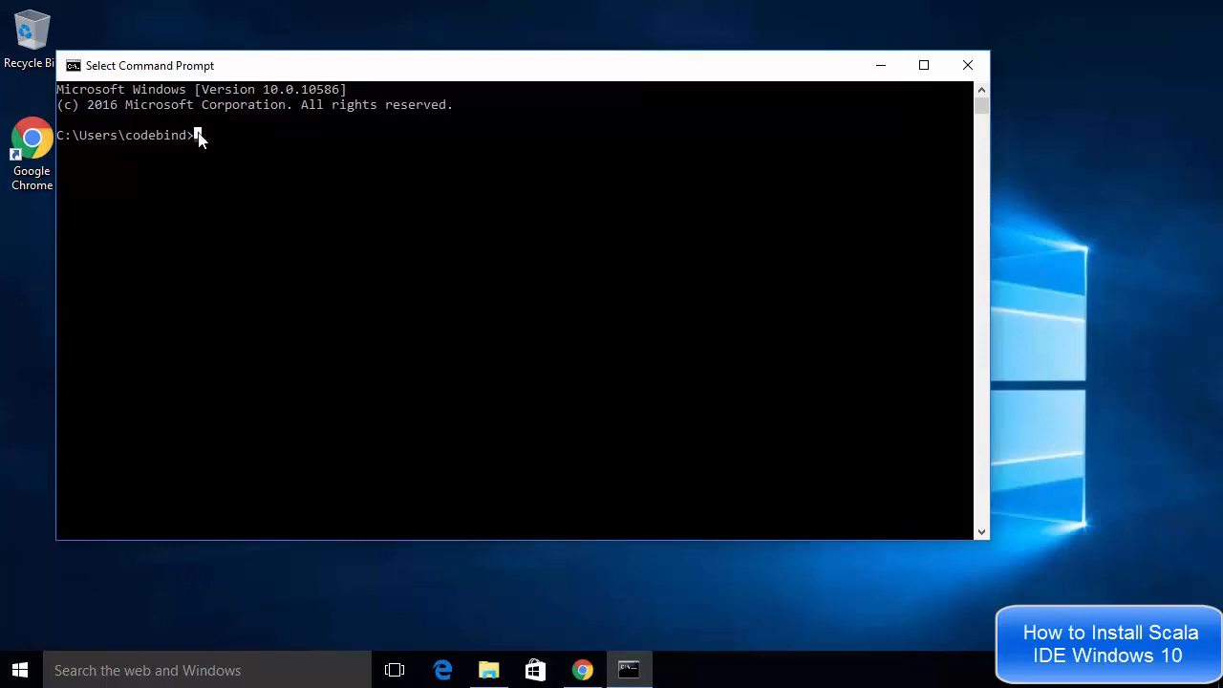
pyautogui.write('javac')
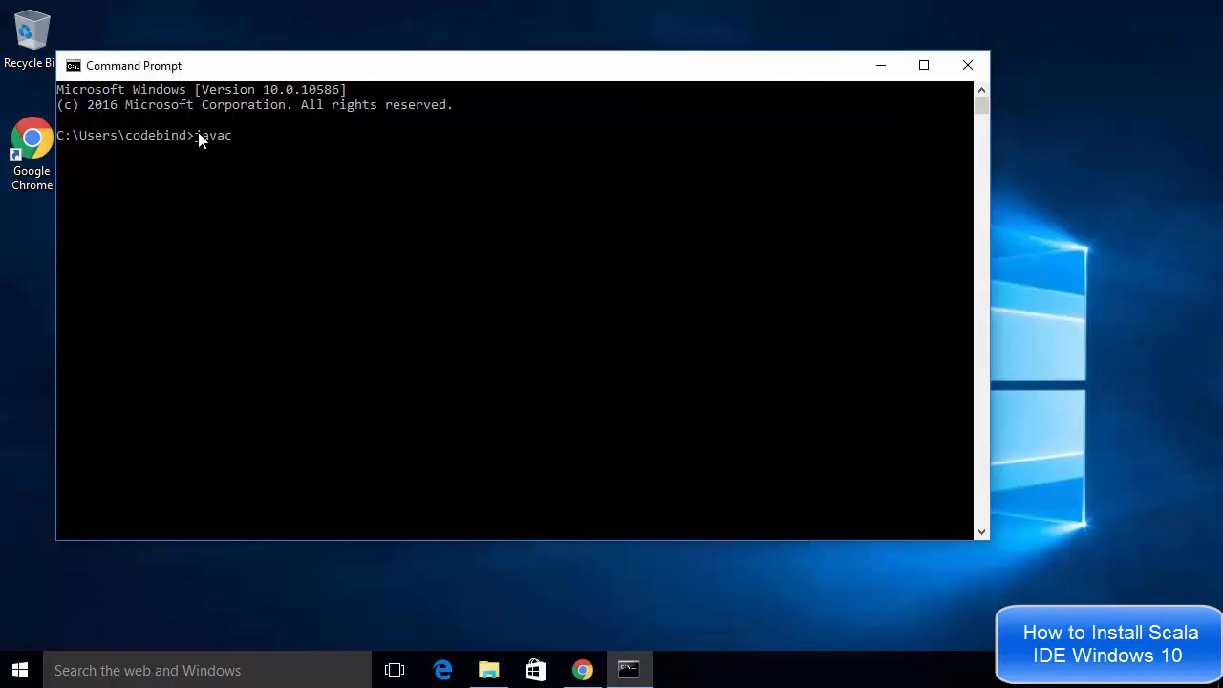
pyautogui.press('Return')
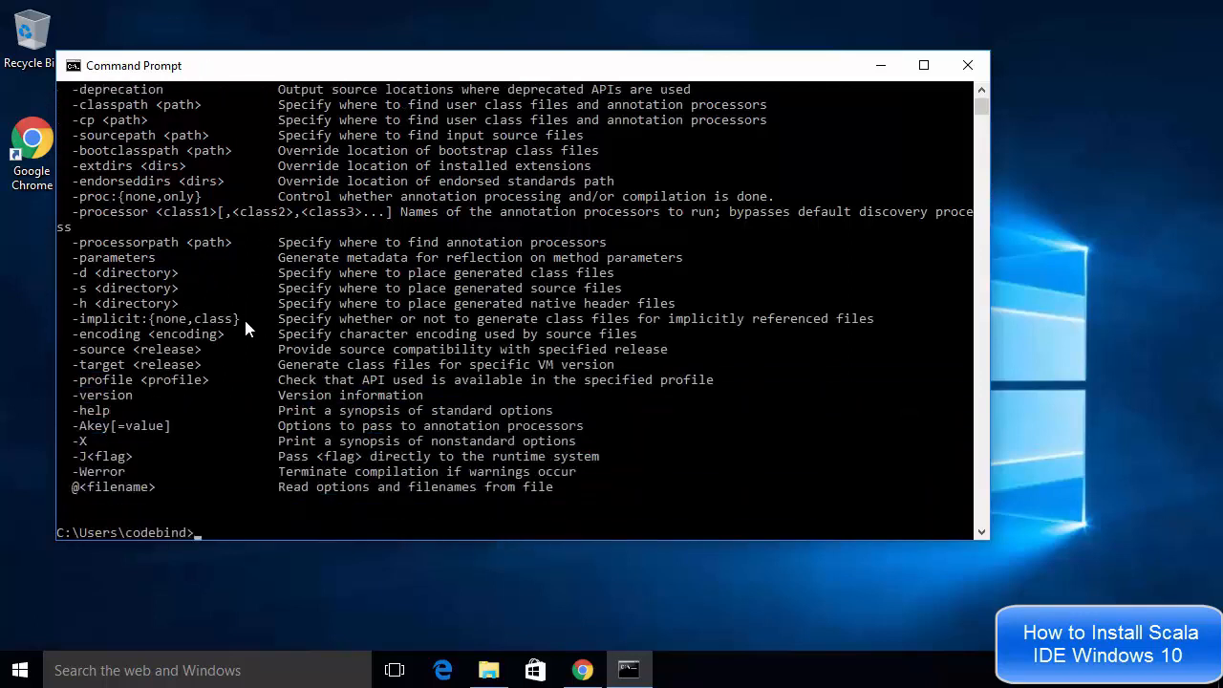
pyautogui.scroll(4, 245, 328)
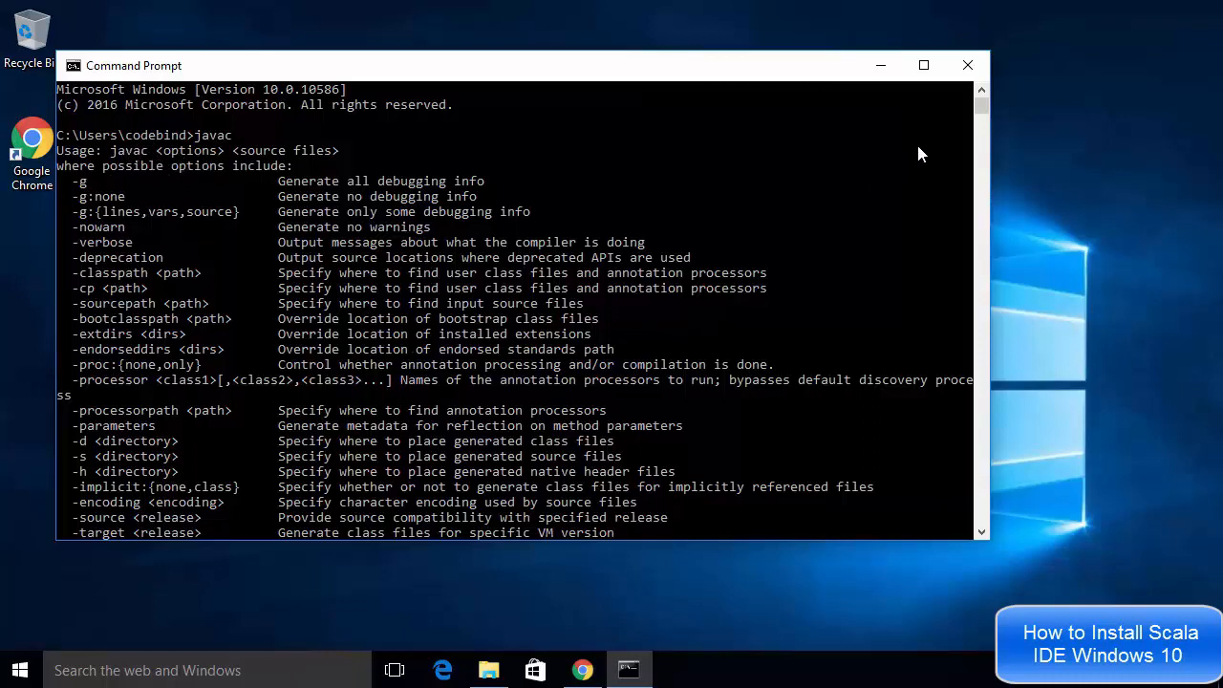
pyautogui.click(968, 67)
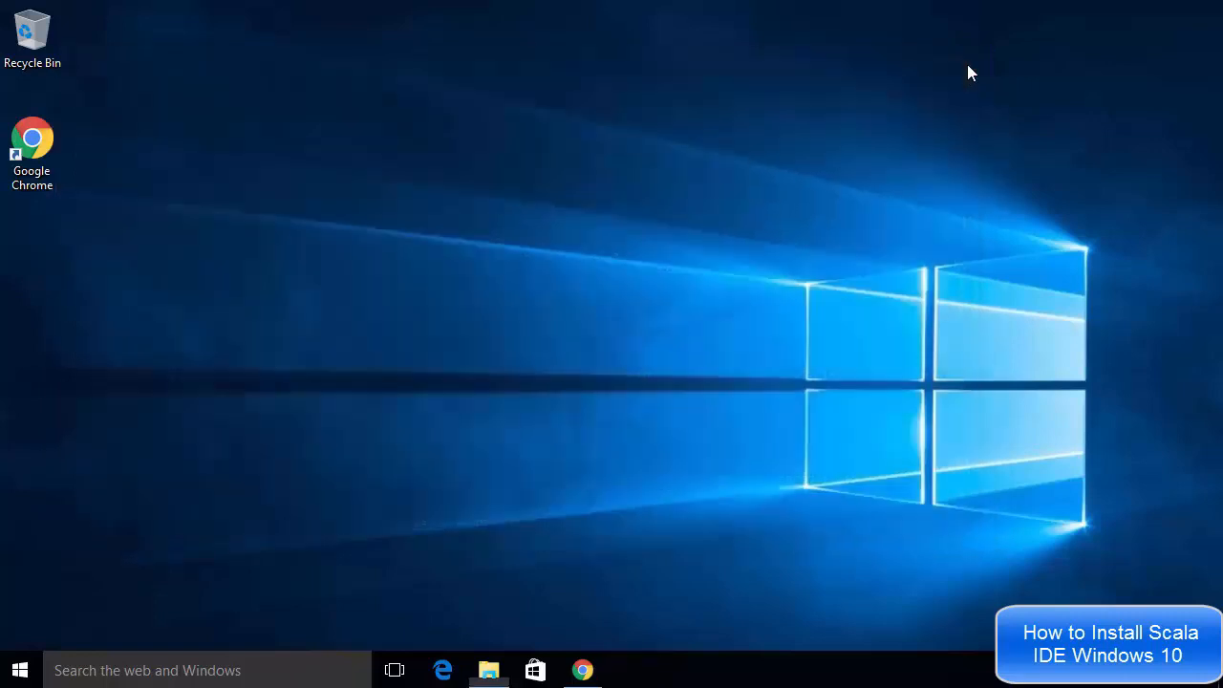
# Open the Scala IDE for Eclipse website from the Google results for scala ide
pyautogui.click(592, 679)
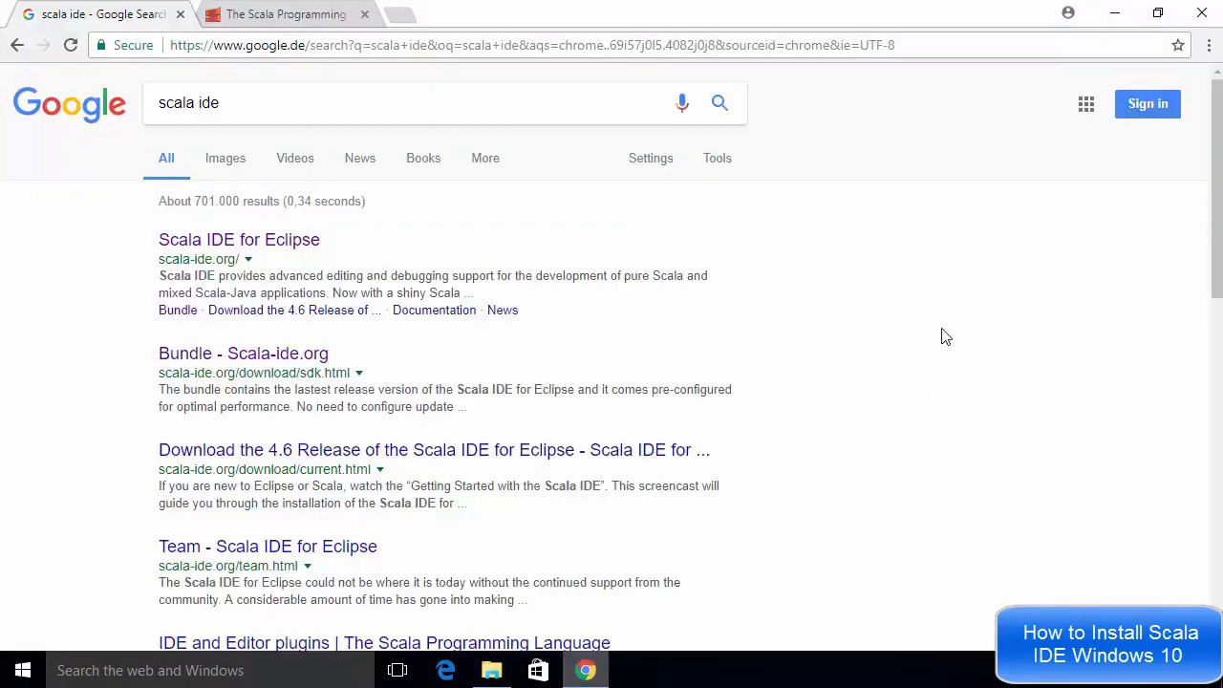
pyautogui.click(295, 113)
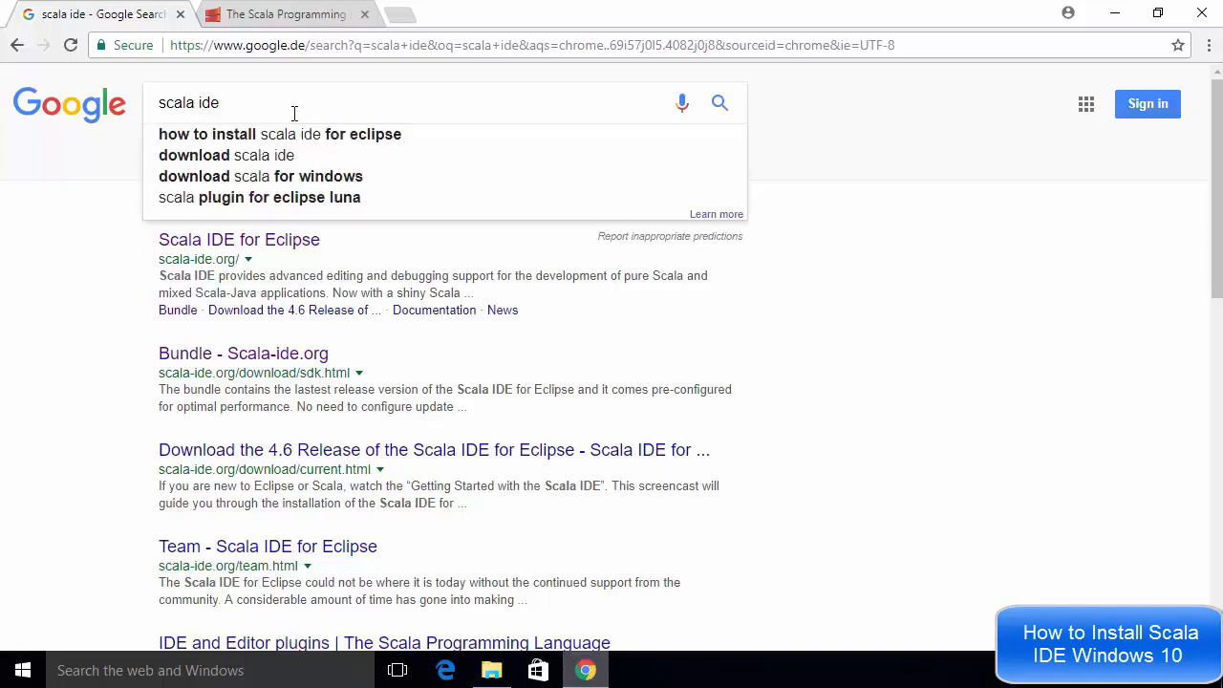
pyautogui.click(870, 318)
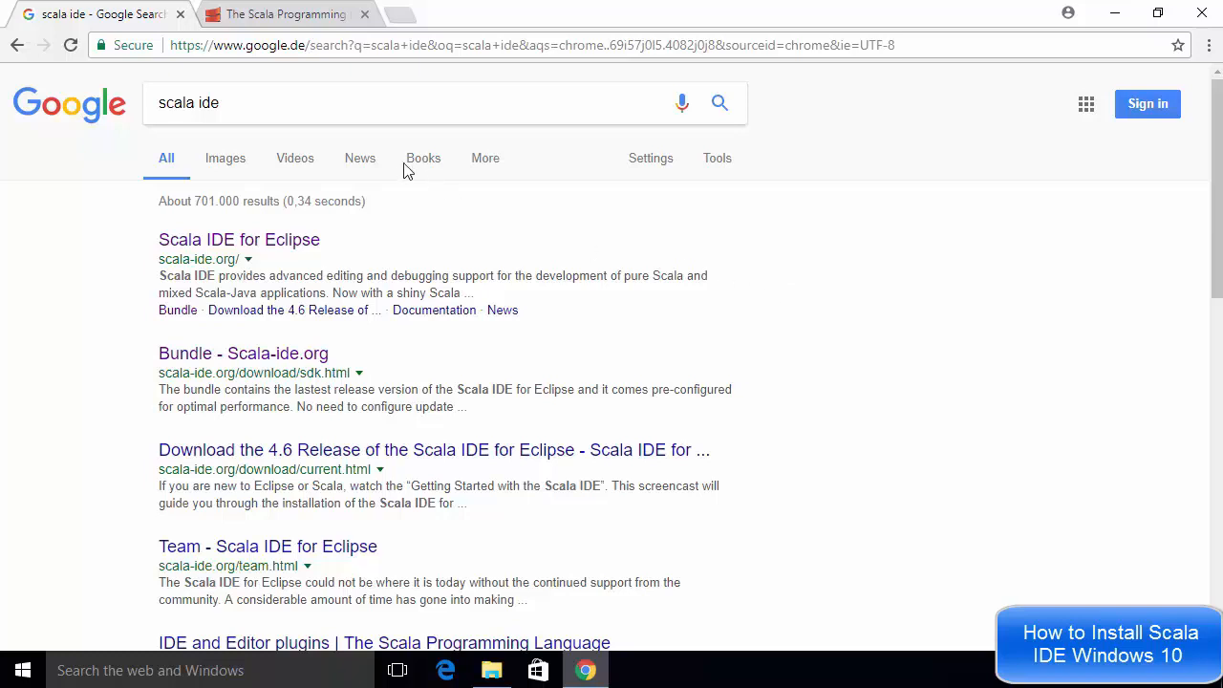
pyautogui.click(379, 113)
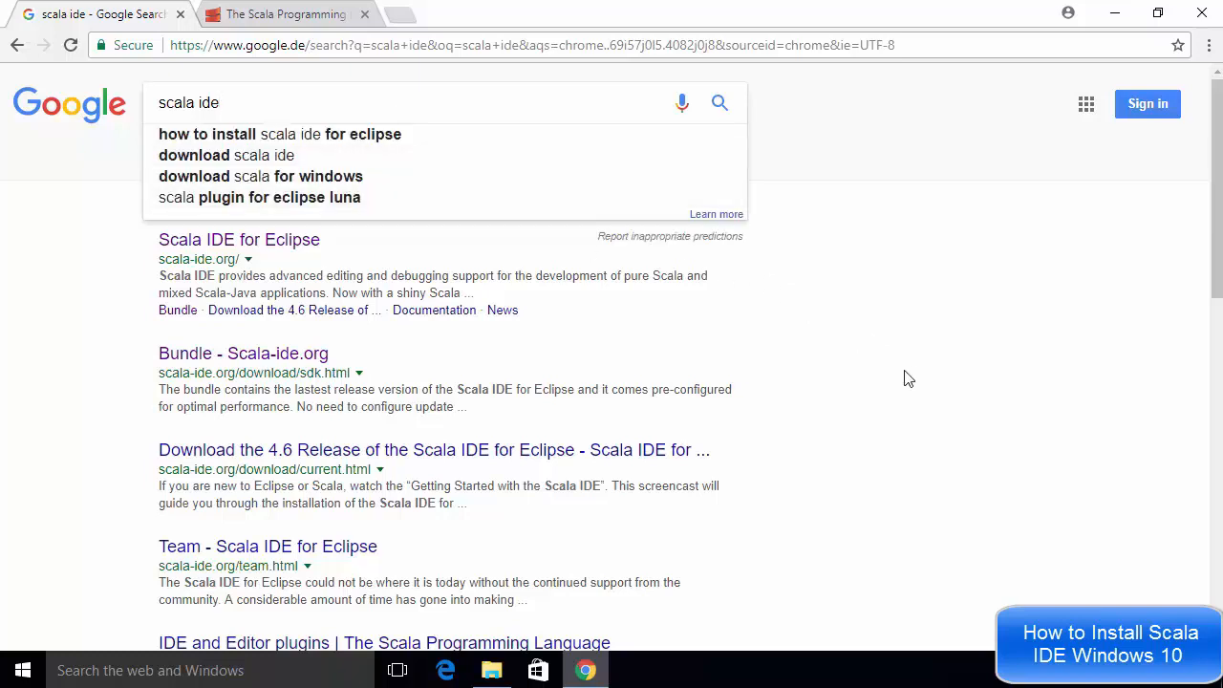
pyautogui.click(850, 352)
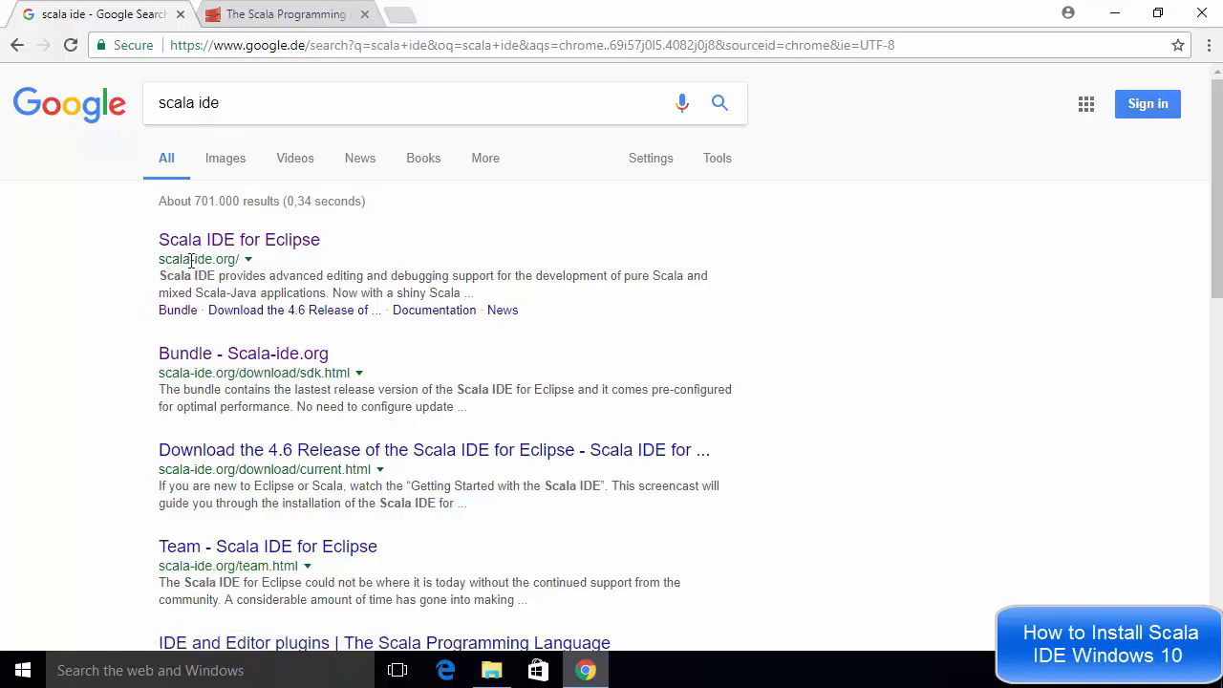
pyautogui.click(240, 239)
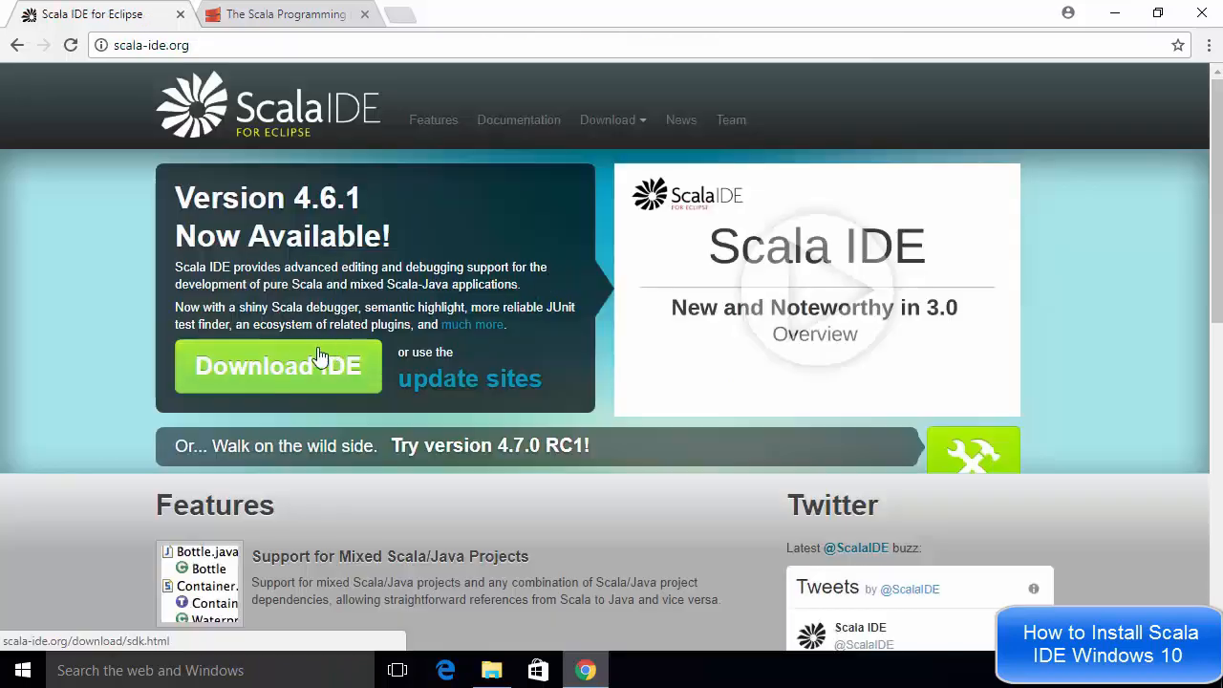
# Download the Scala IDE 4.6.1 bundle for Windows 64 bit
pyautogui.click(273, 373)
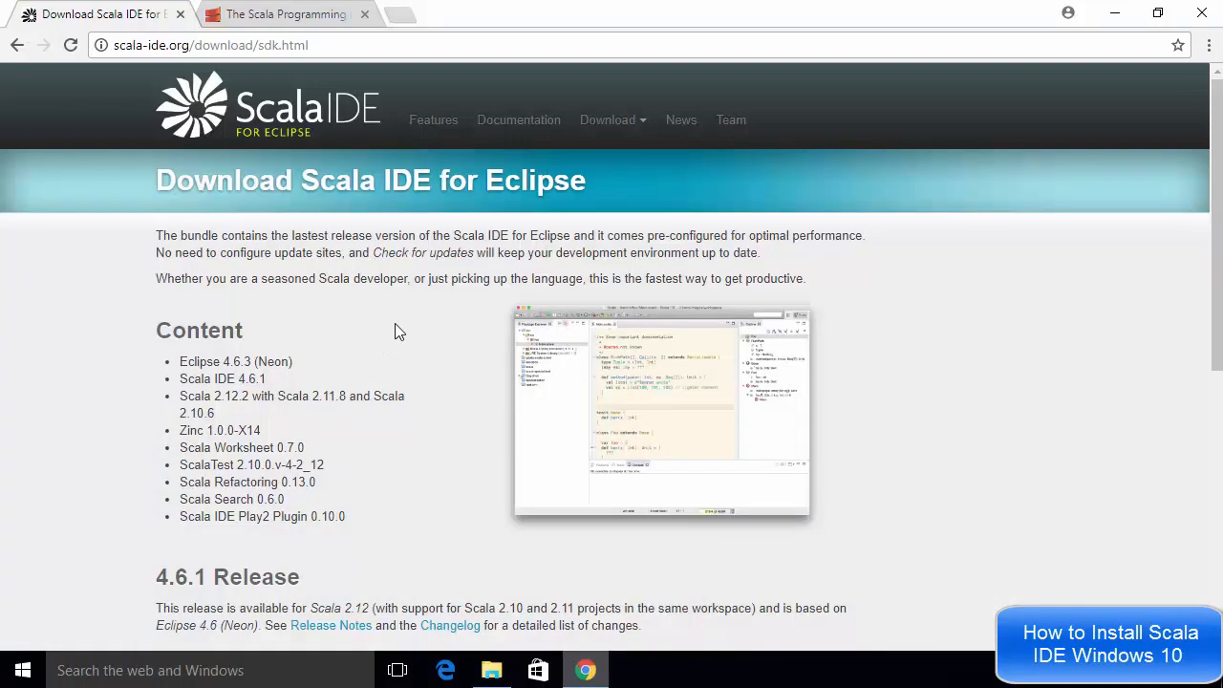
pyautogui.scroll(-4, 395, 327)
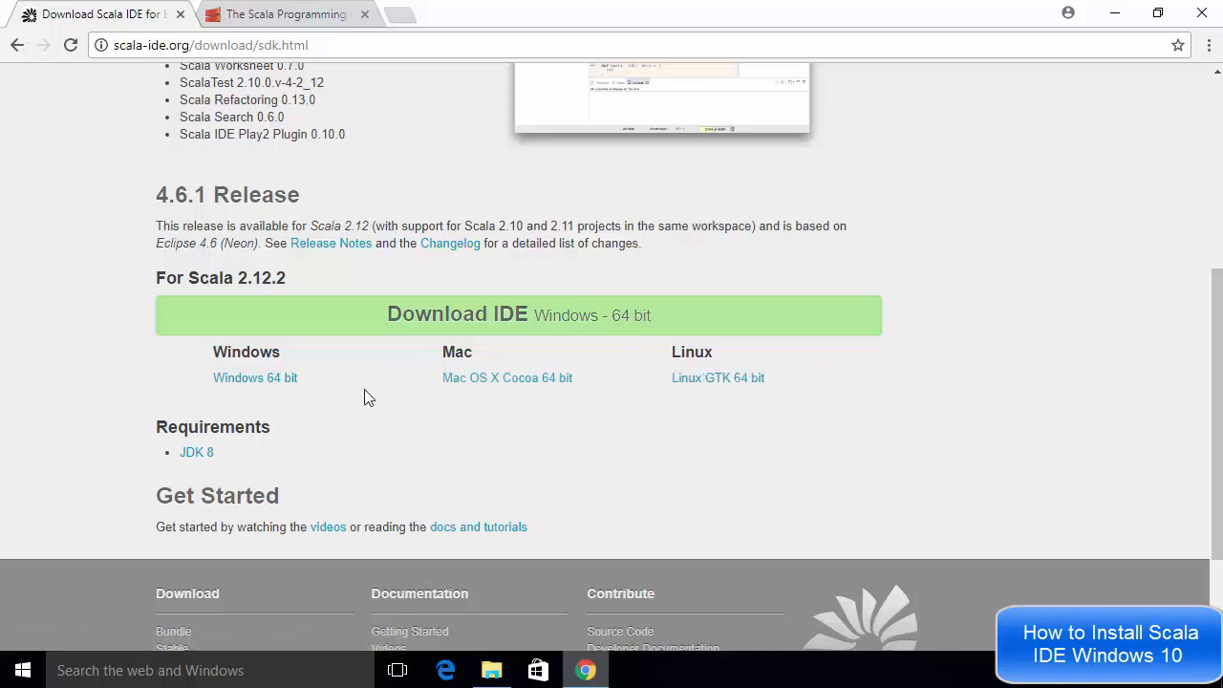
pyautogui.click(258, 379)
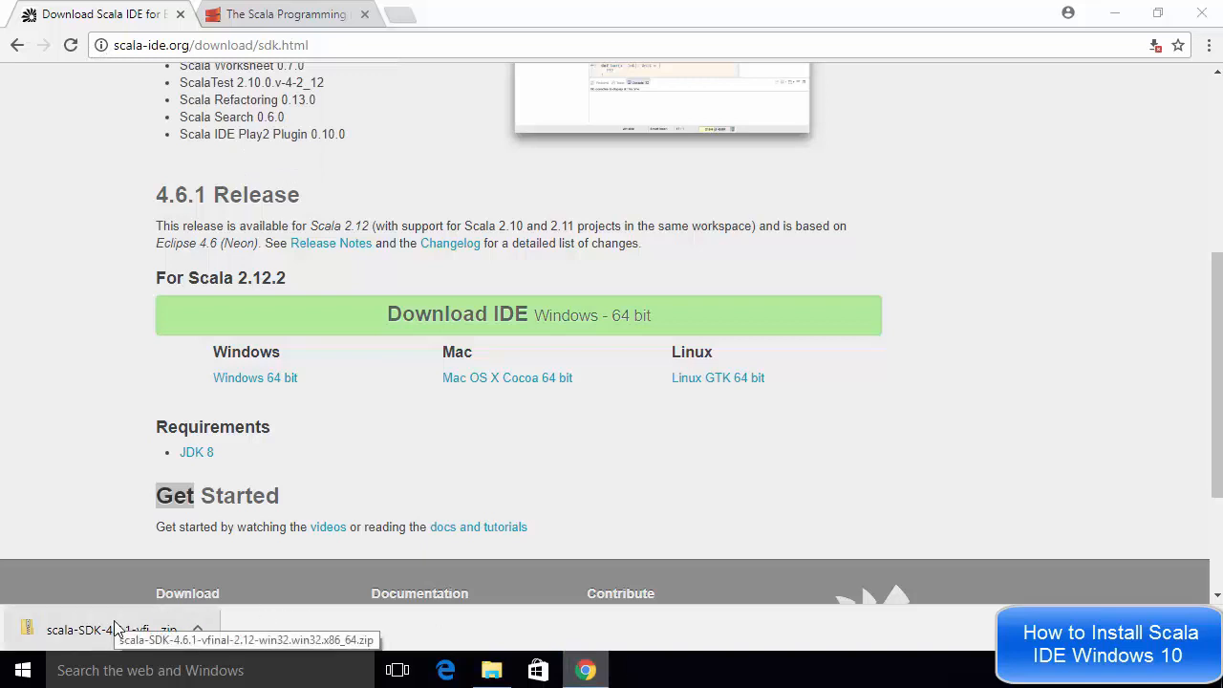
# Extract the downloaded scala-SDK-4.6.1 zip file from Downloads to the Desktop
pyautogui.click(490, 671)
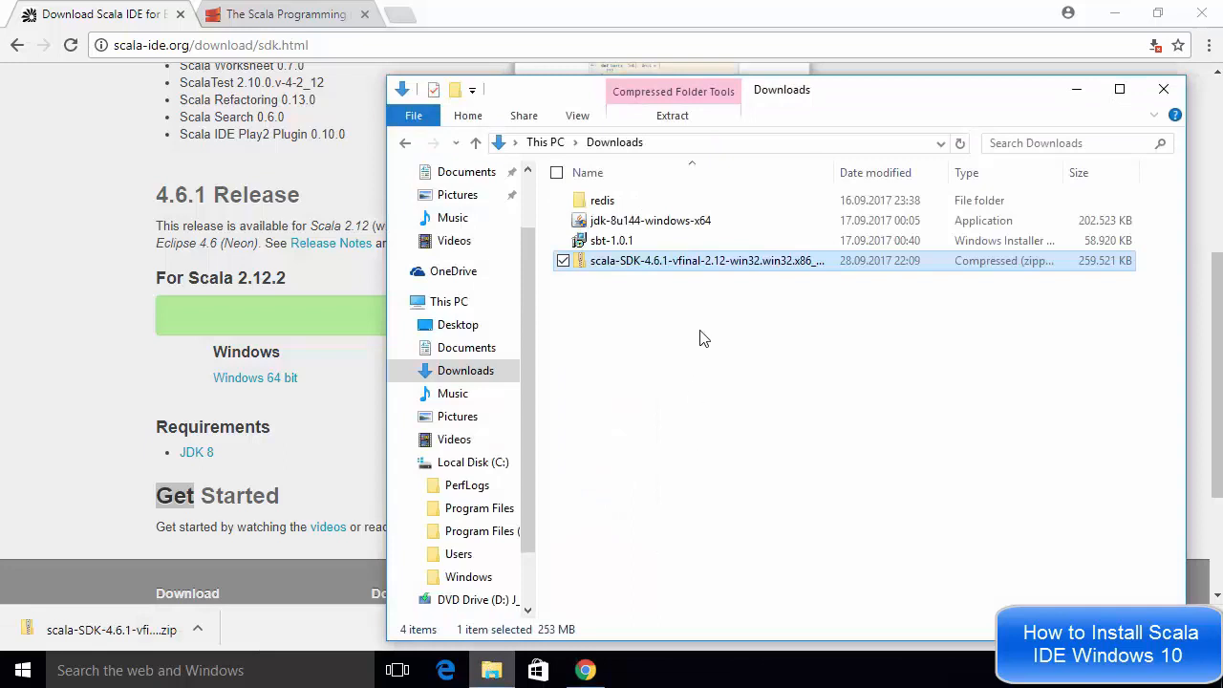
pyautogui.rightClick(674, 259)
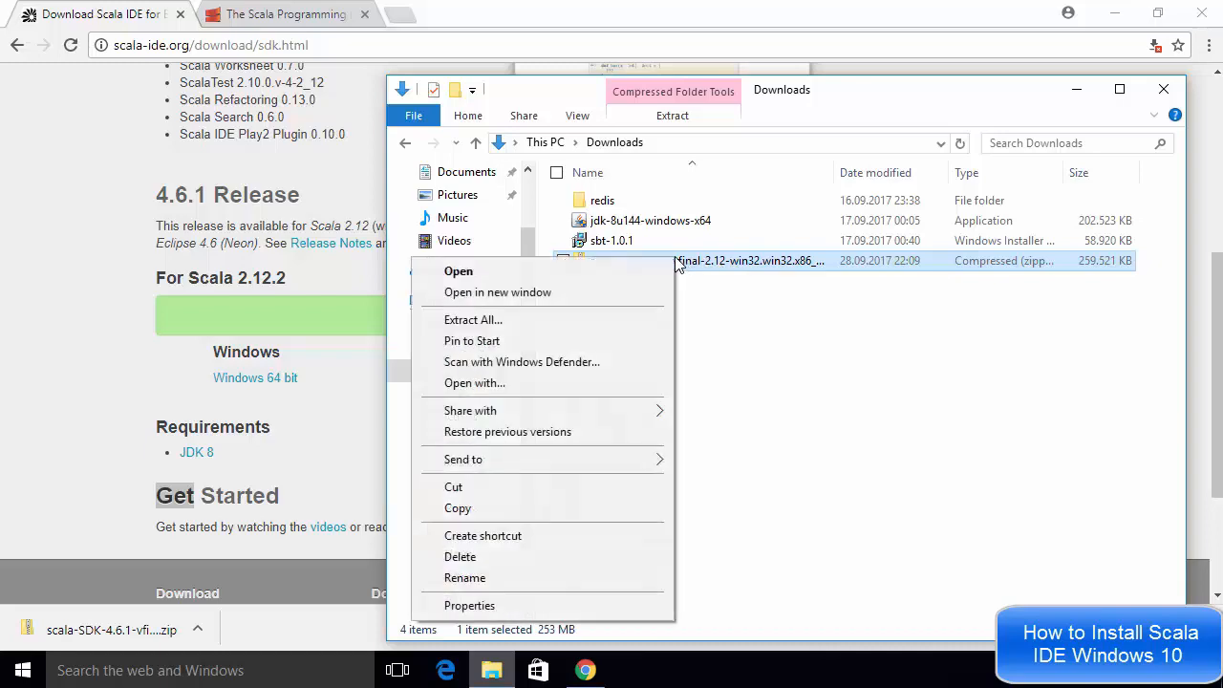
pyautogui.click(557, 321)
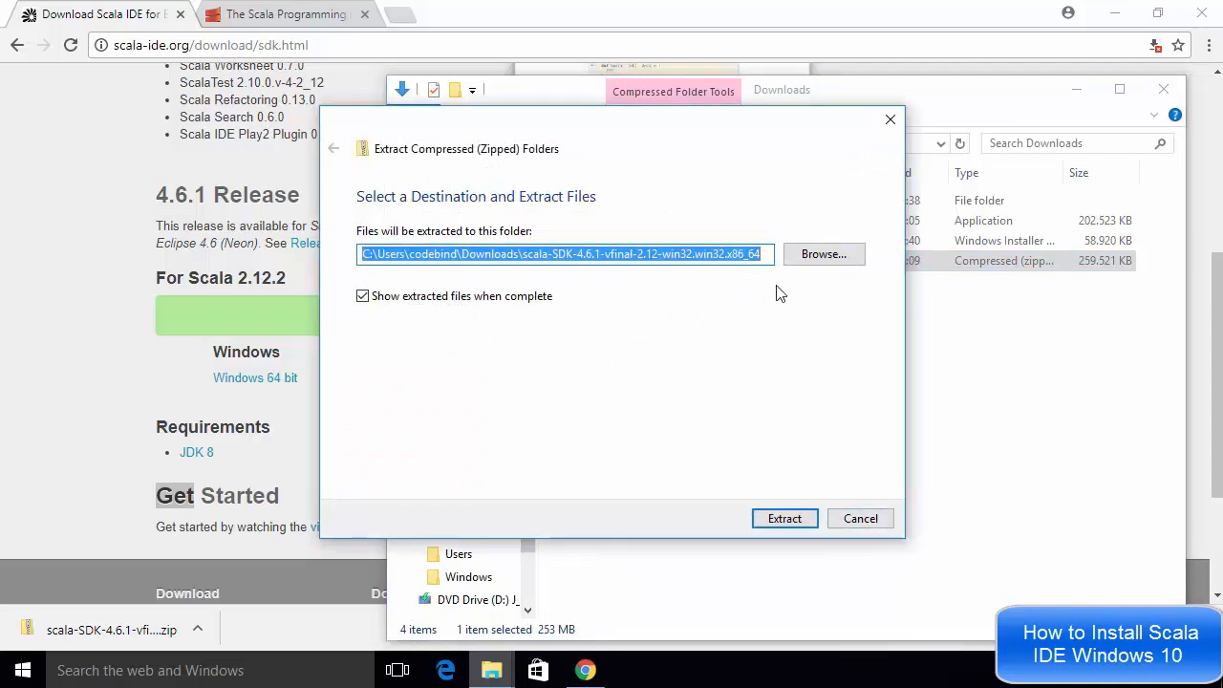
pyautogui.click(819, 265)
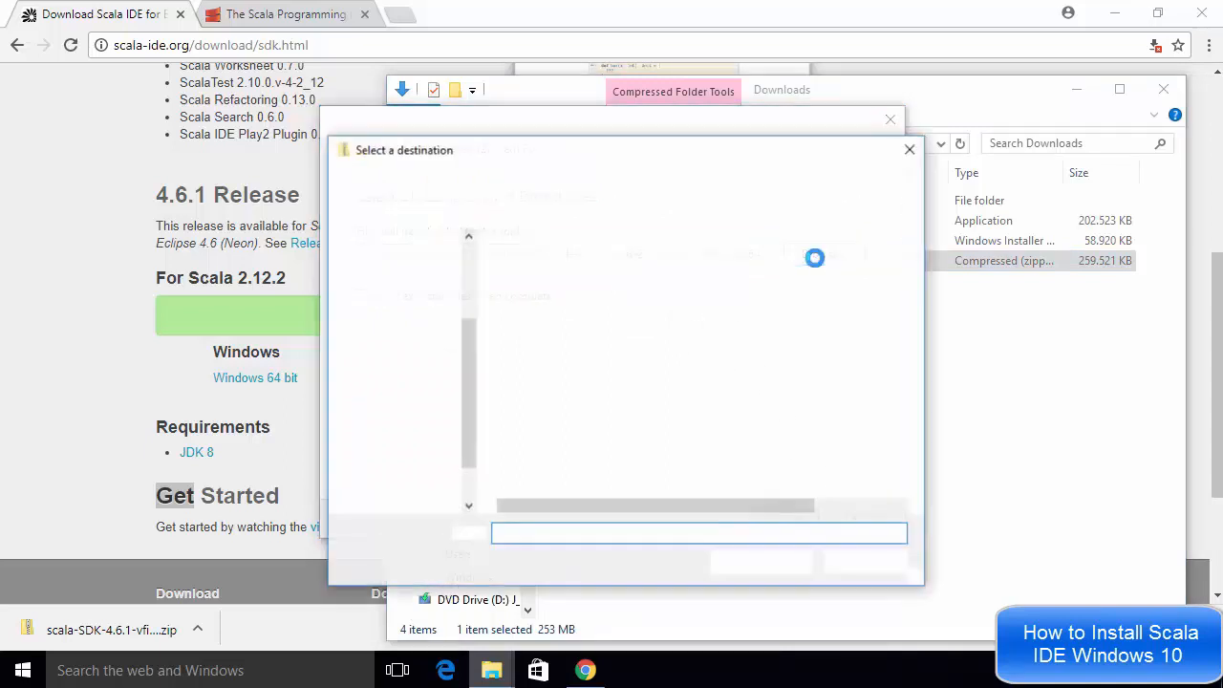
pyautogui.click(399, 325)
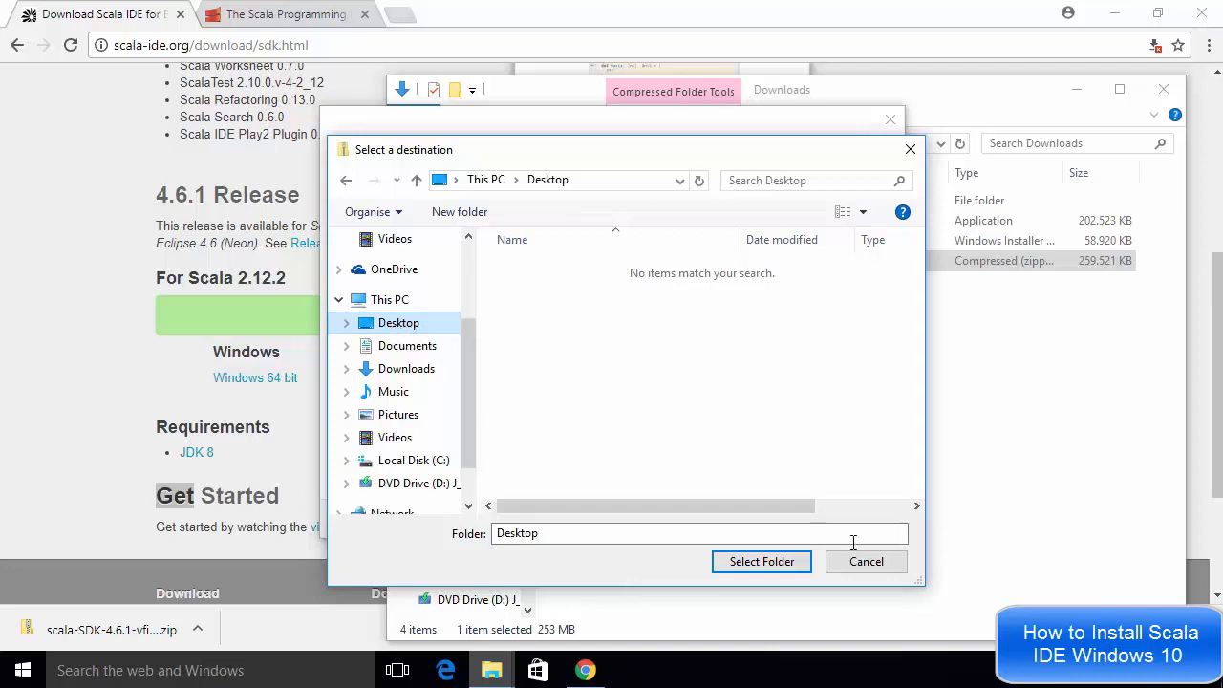
pyautogui.click(758, 564)
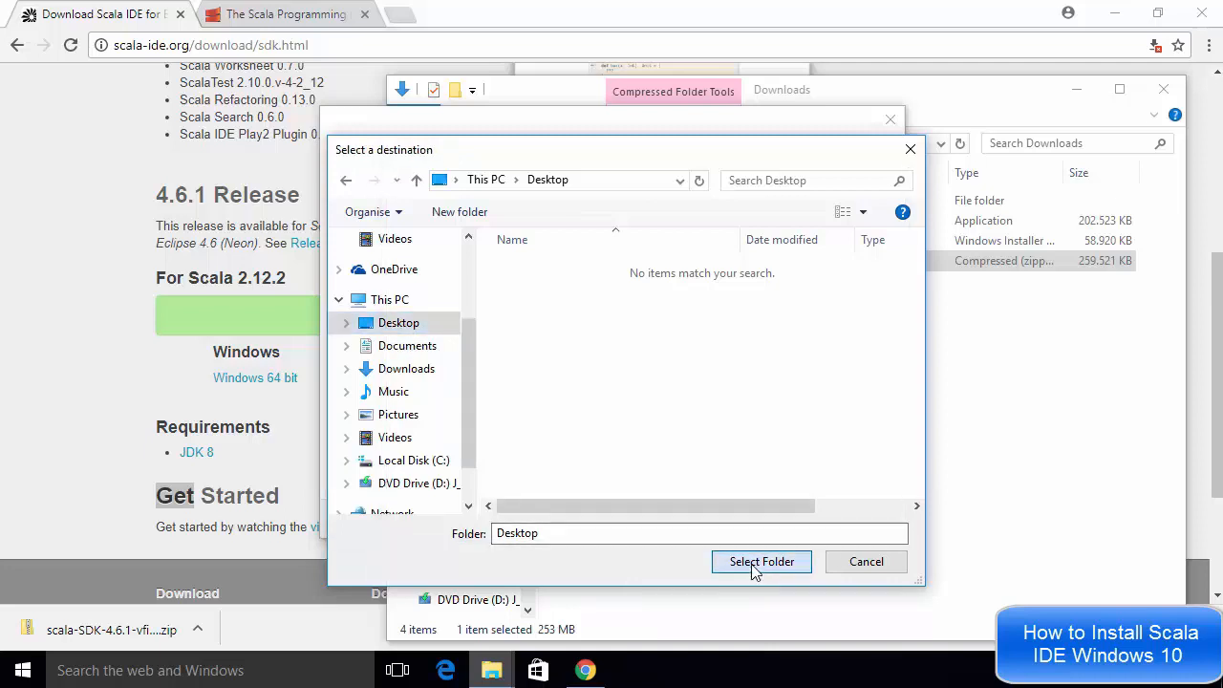
pyautogui.click(789, 524)
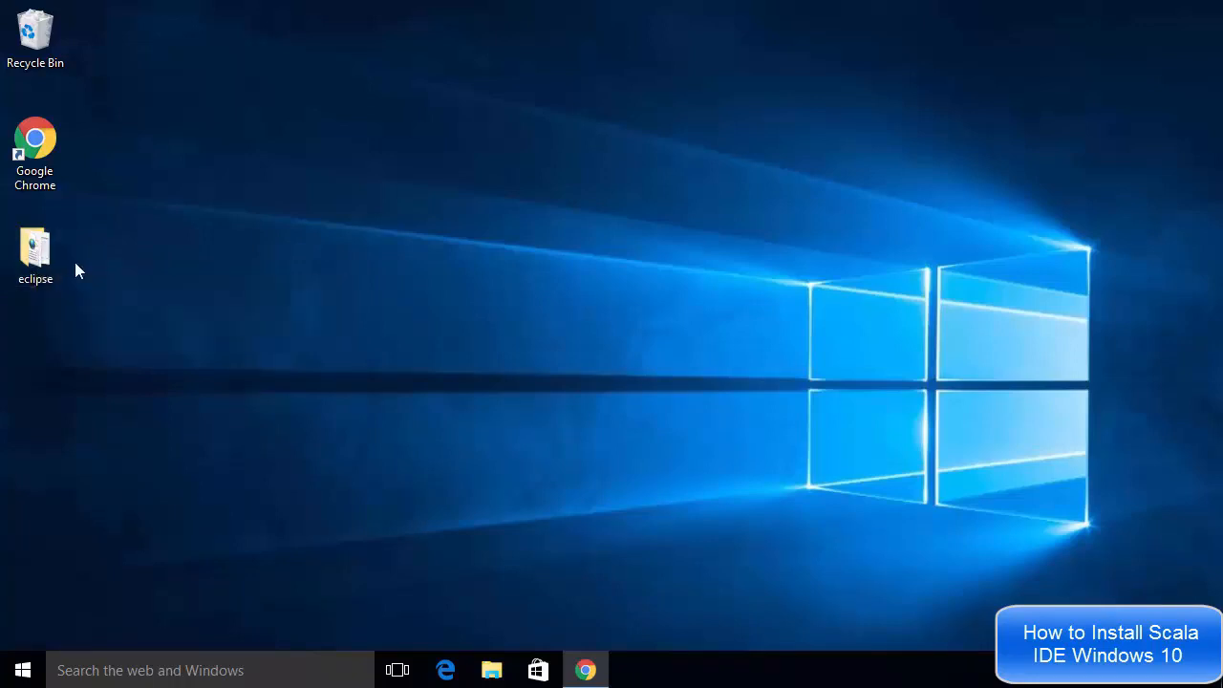
# Open the extracted eclipse folder on the Desktop and launch the eclipse application
pyautogui.click(43, 253)
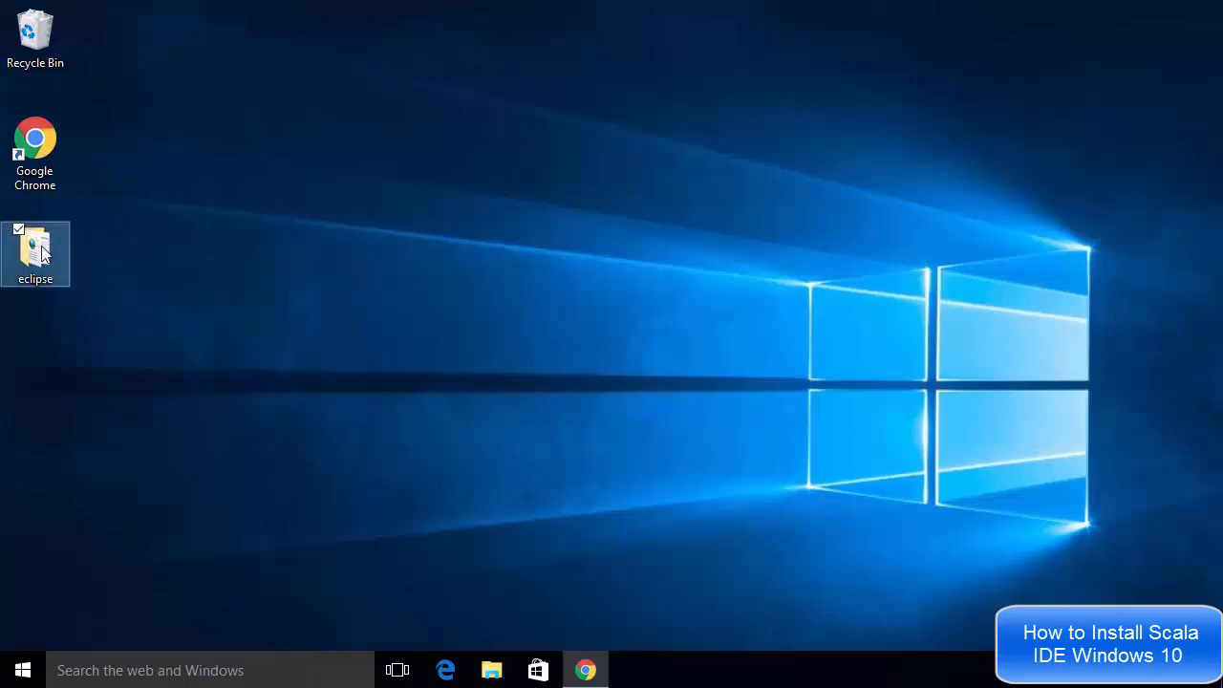
pyautogui.doubleClick(43, 254)
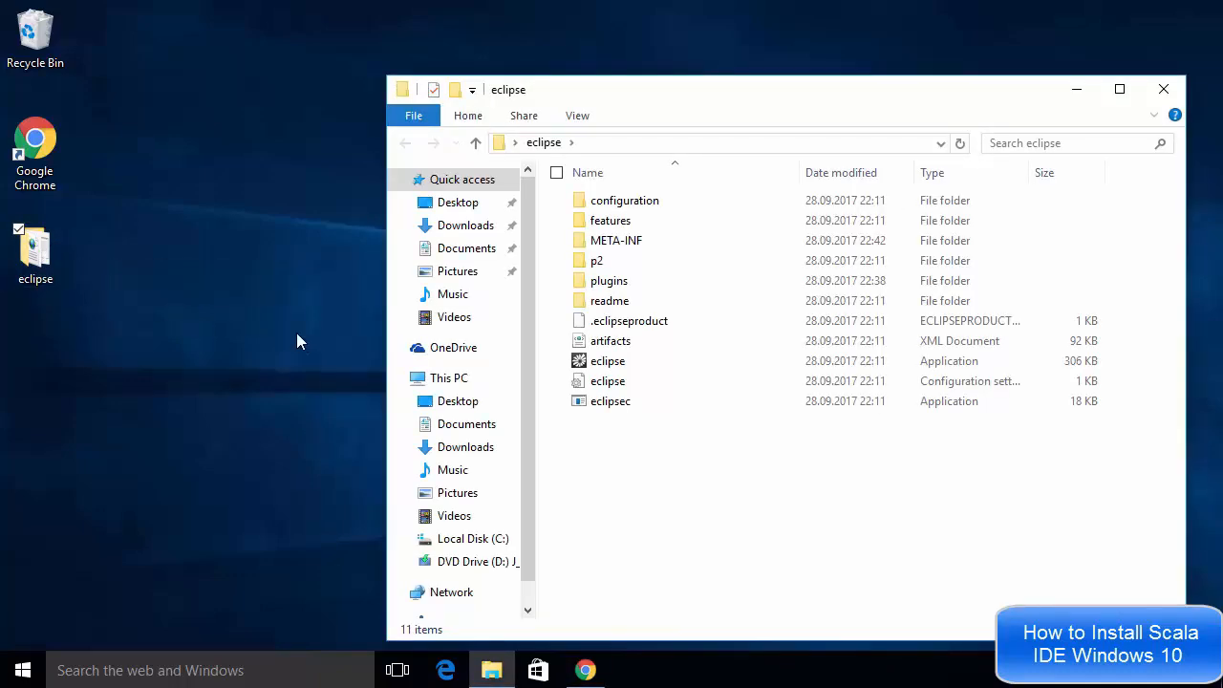
pyautogui.doubleClick(33, 253)
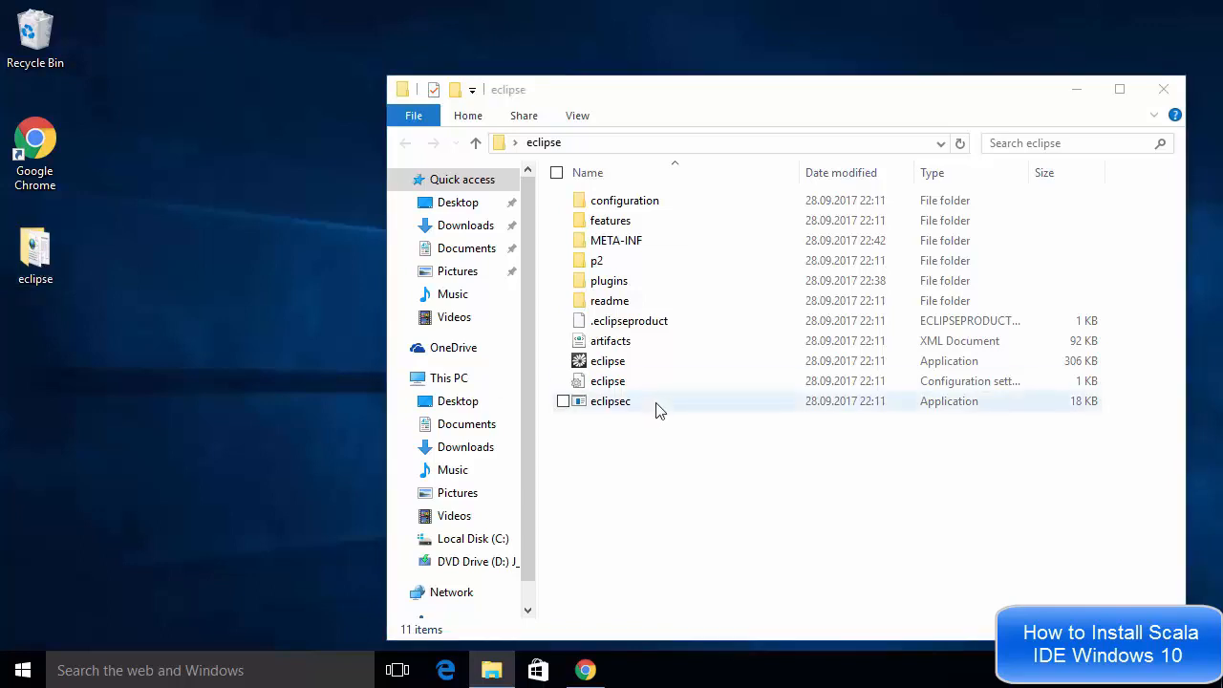
pyautogui.click(602, 368)
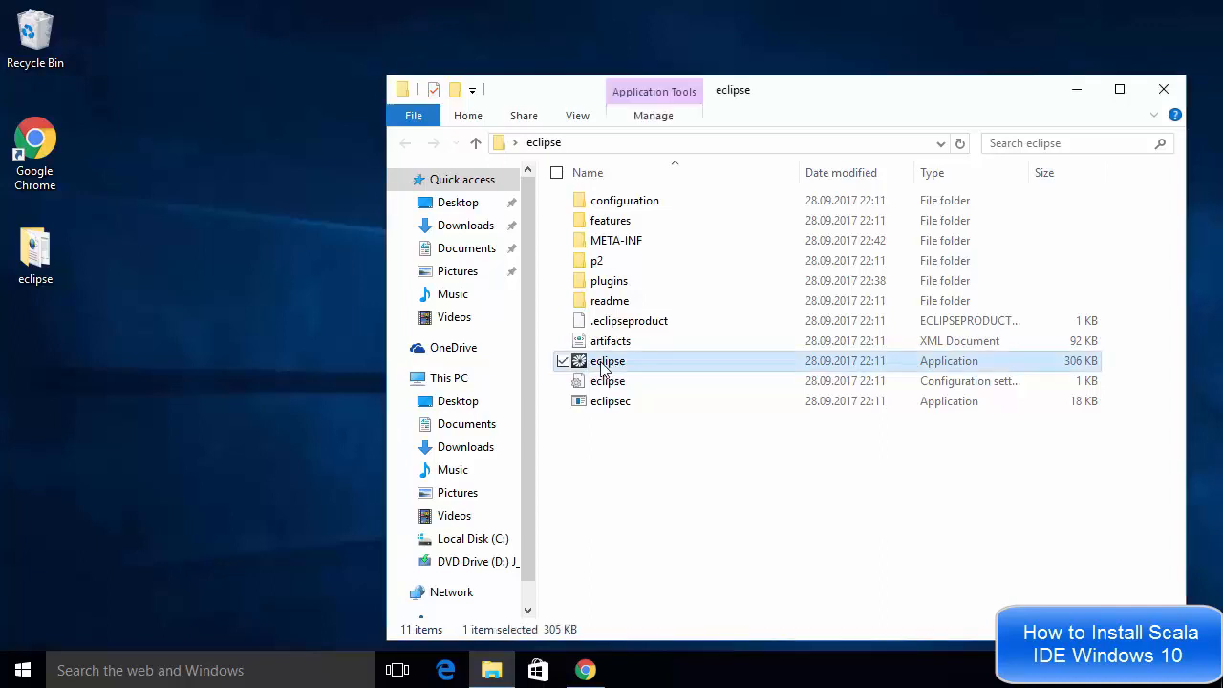
pyautogui.click(1075, 91)
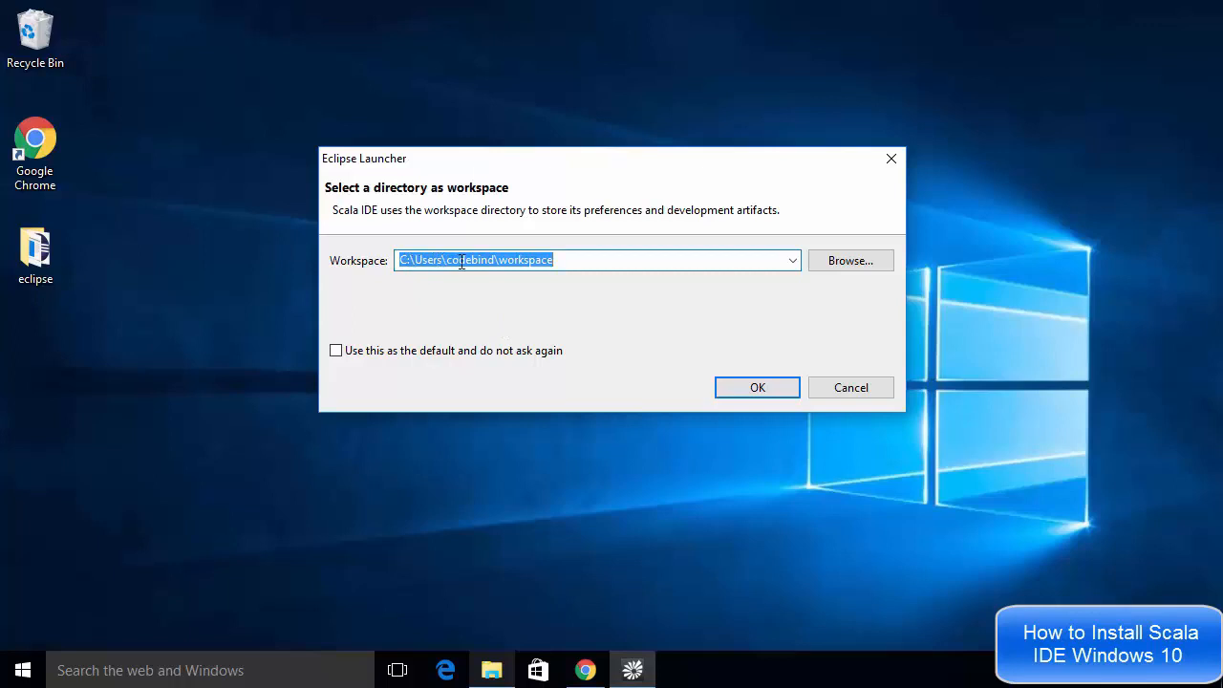
# Keep the proposed workspace folder, make it the default without asking again, and start Scala IDE
pyautogui.doubleClick(528, 259)
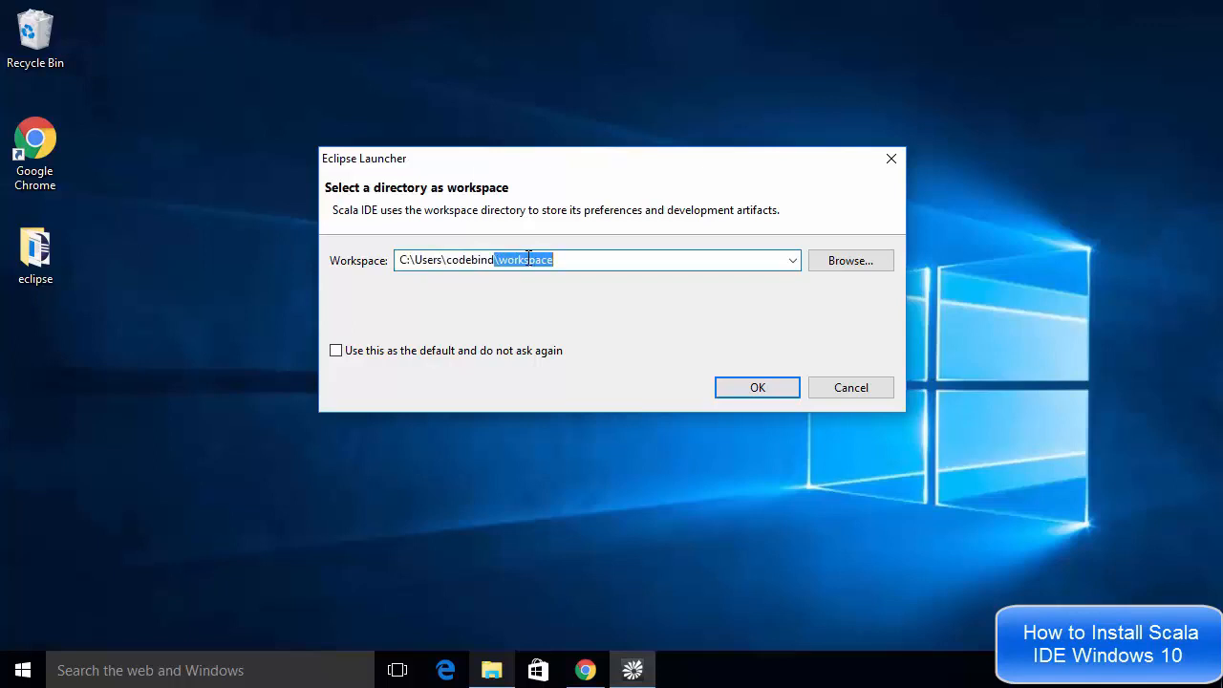
pyautogui.click(335, 351)
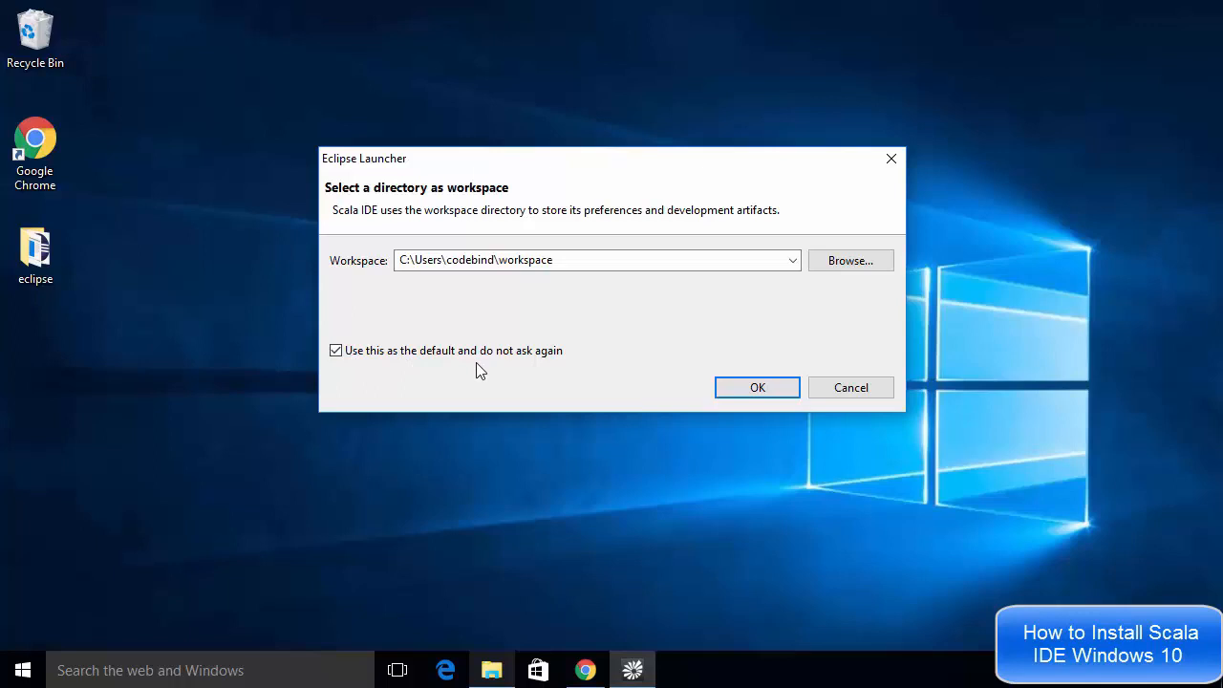
pyautogui.click(740, 395)
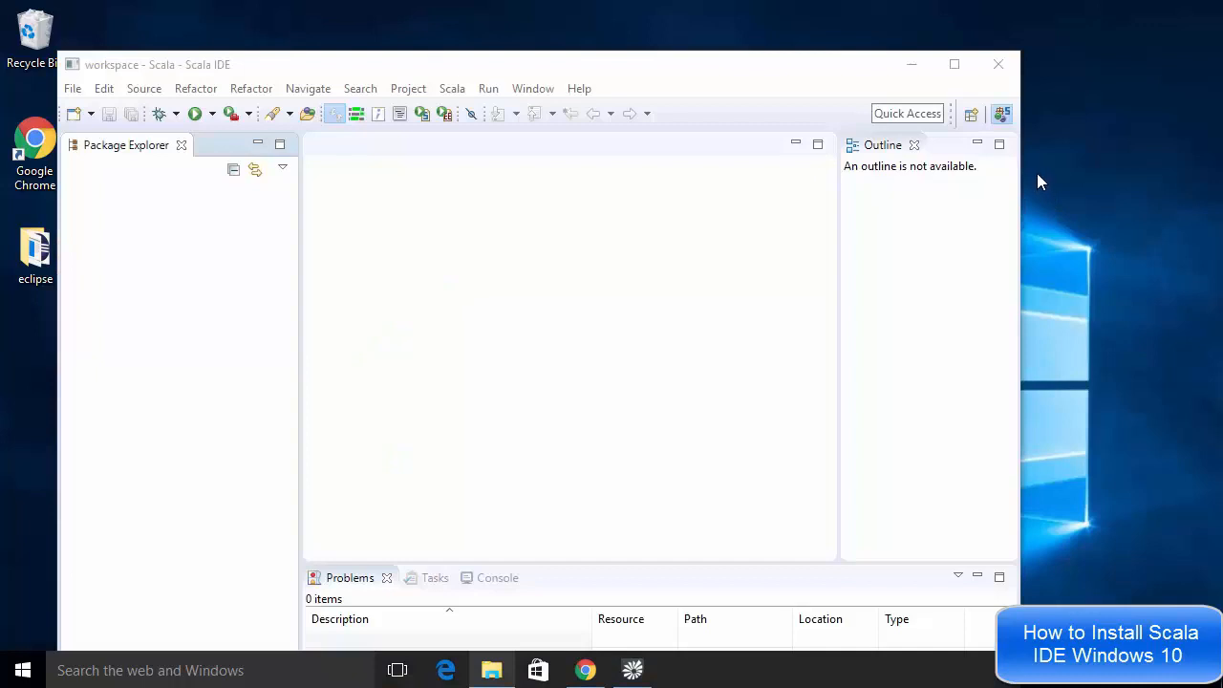
# Maximize the IDE window and create a new Scala project named ScalaSample with the default settings
pyautogui.click(954, 65)
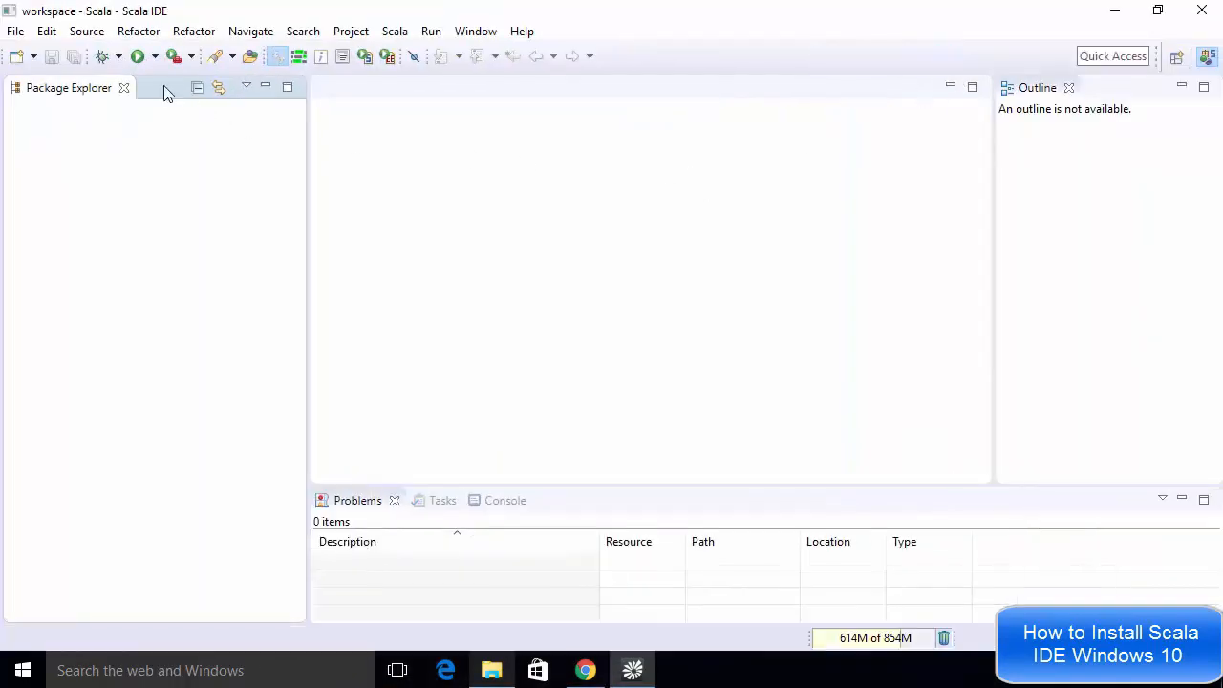
pyautogui.click(16, 32)
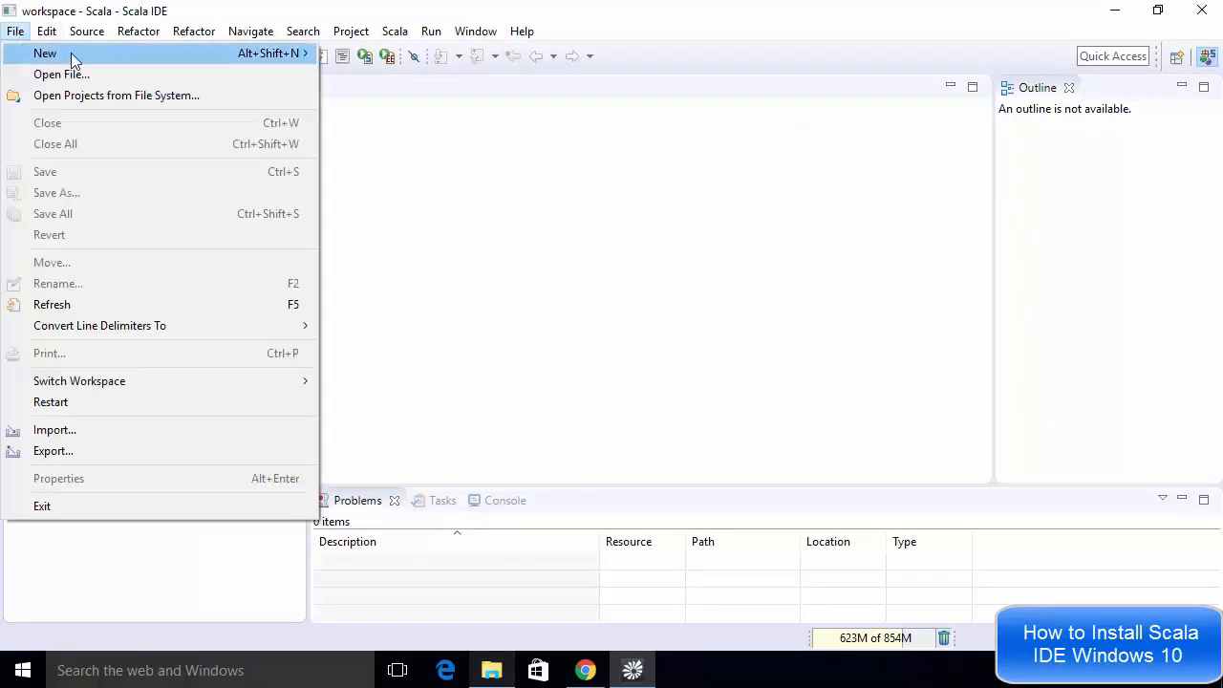
pyautogui.moveTo(192, 57)
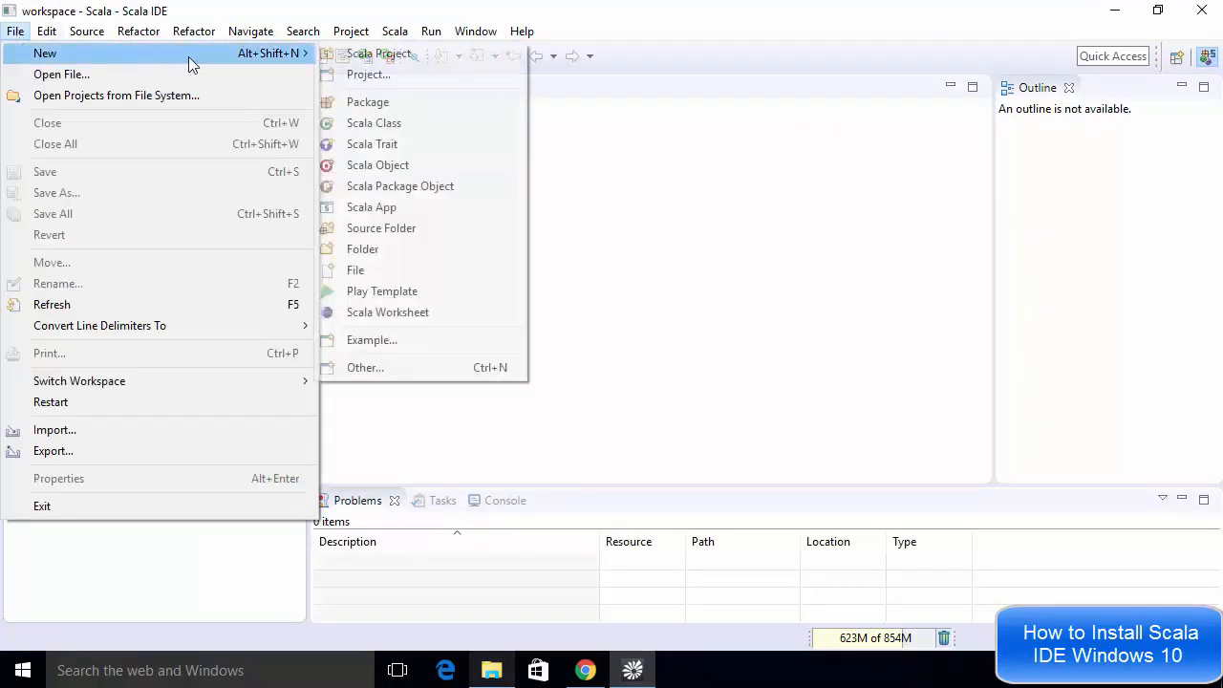
pyautogui.click(361, 57)
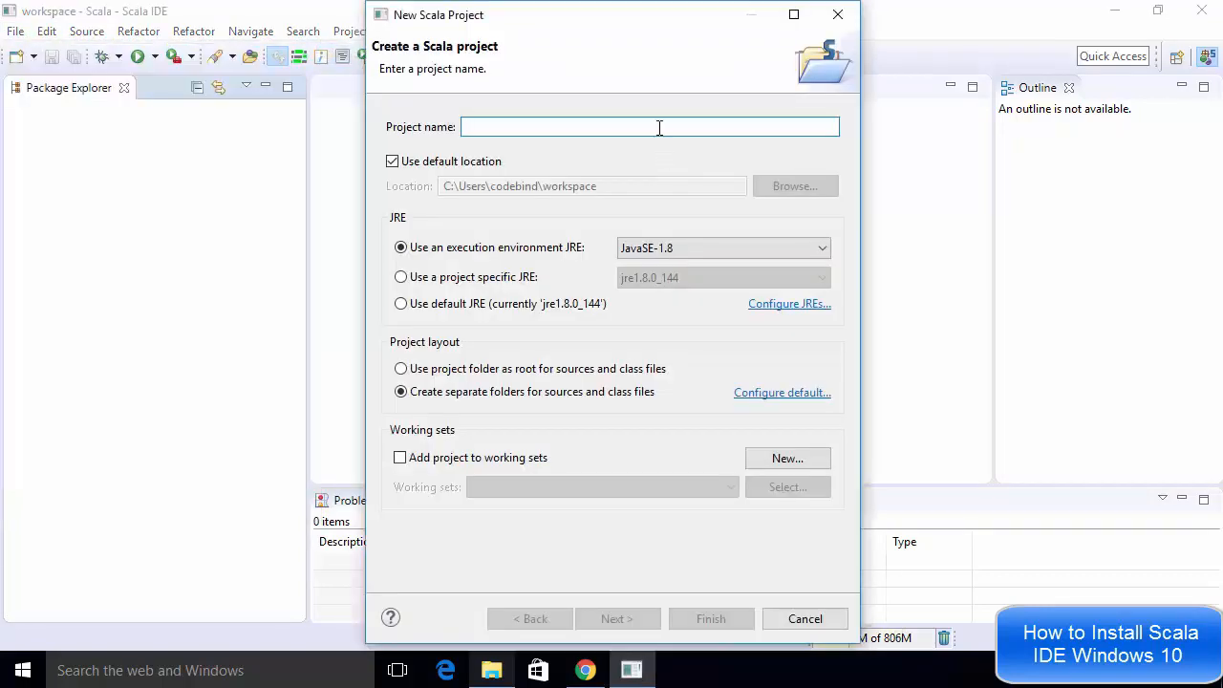
pyautogui.write('Sc')
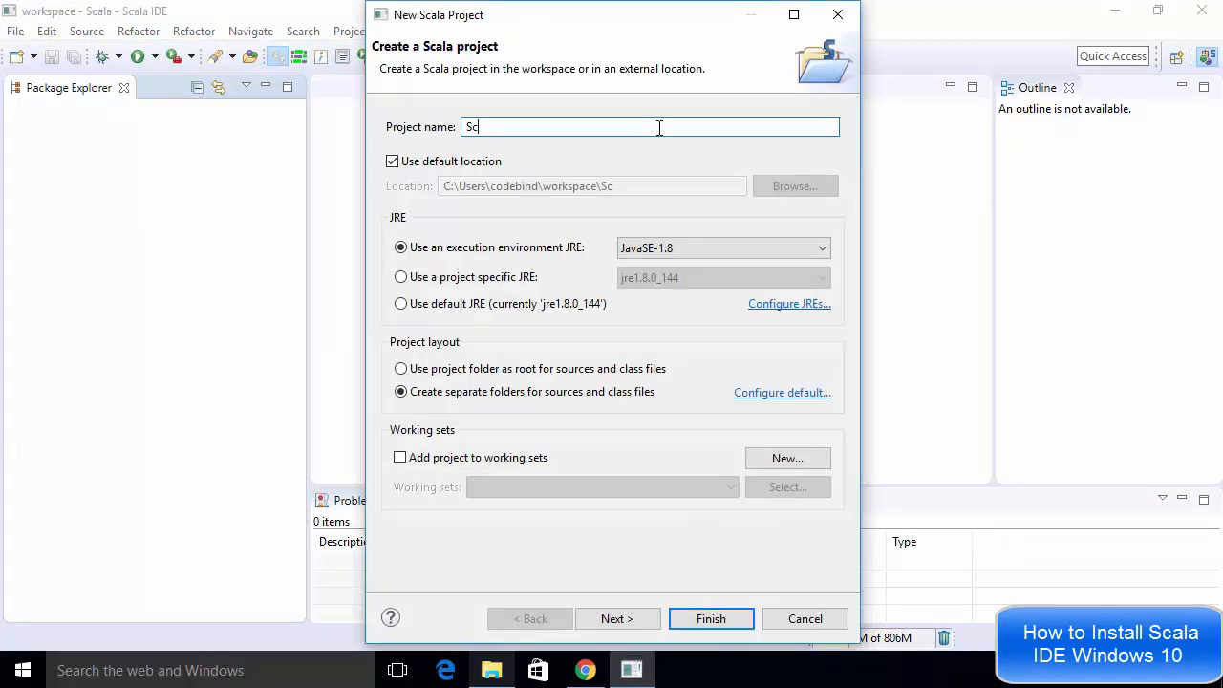
pyautogui.write('alaSample')
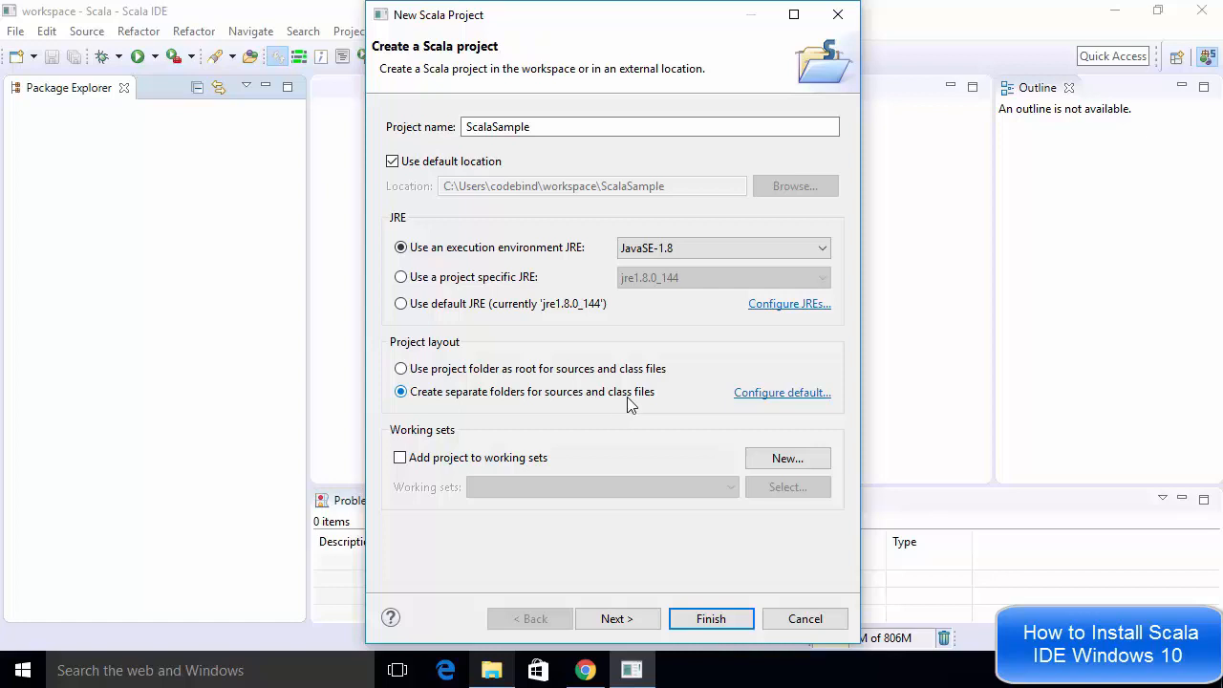
pyautogui.click(710, 620)
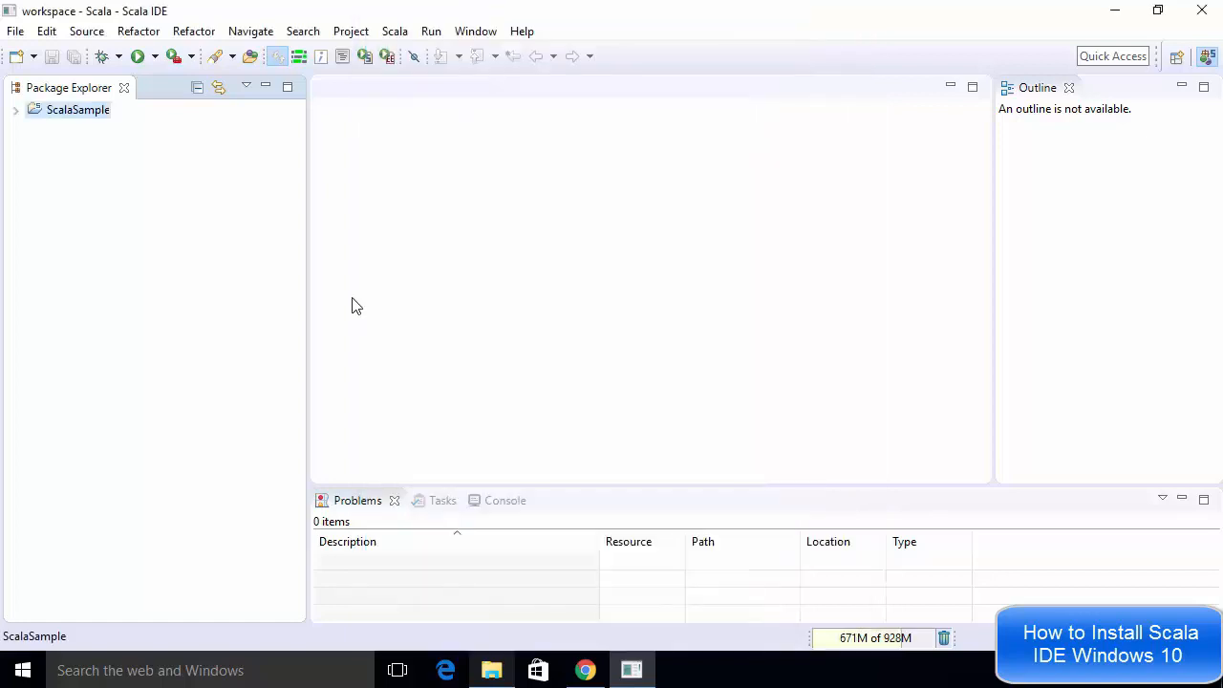
# Examine the Hello World example in the Scala for Java Programmers tutorial on the Scala documentation site
pyautogui.click(14, 112)
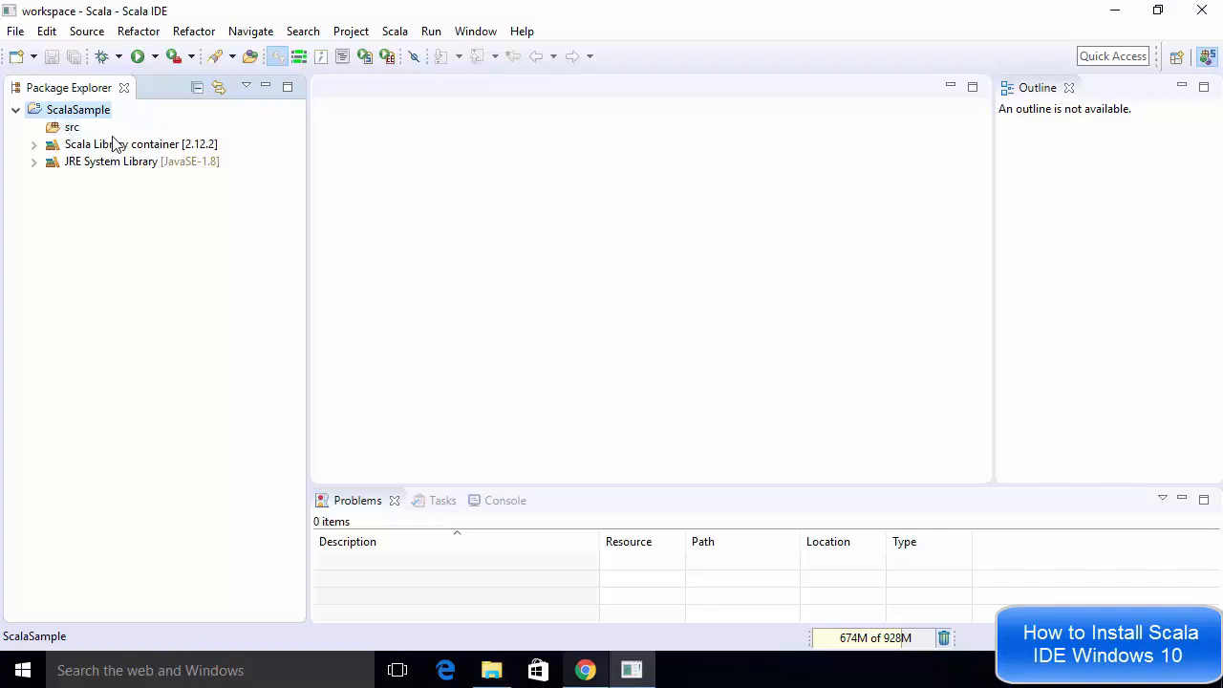
pyautogui.click(586, 670)
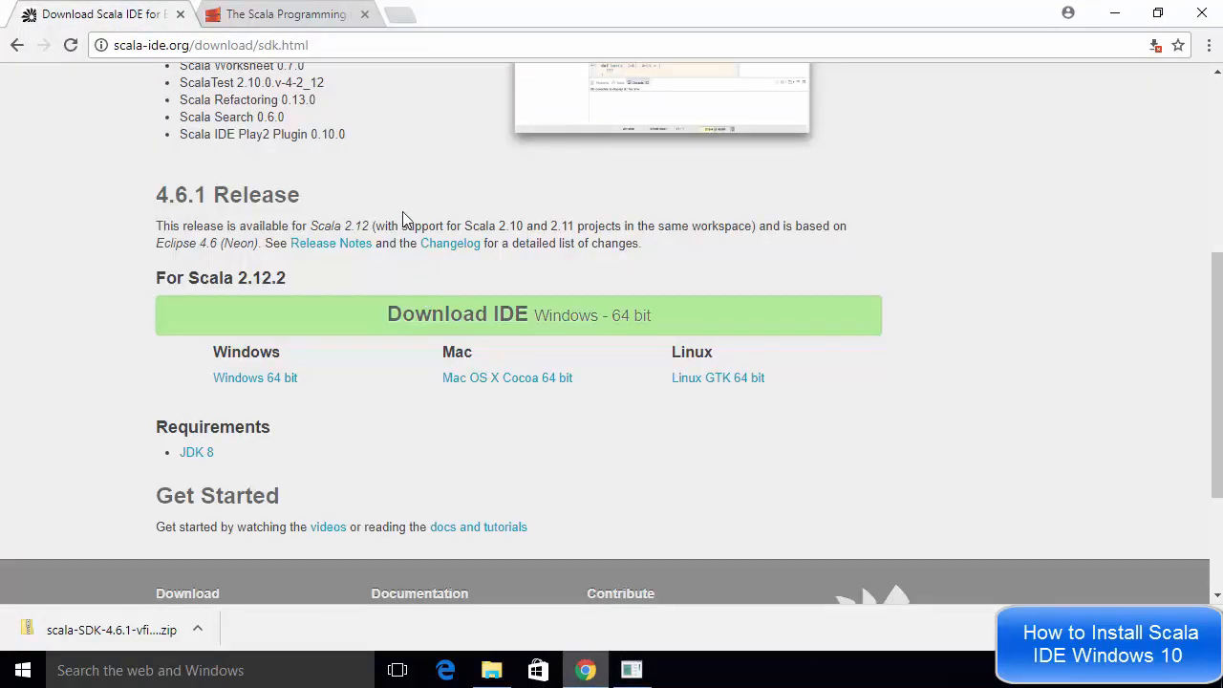
pyautogui.click(297, 21)
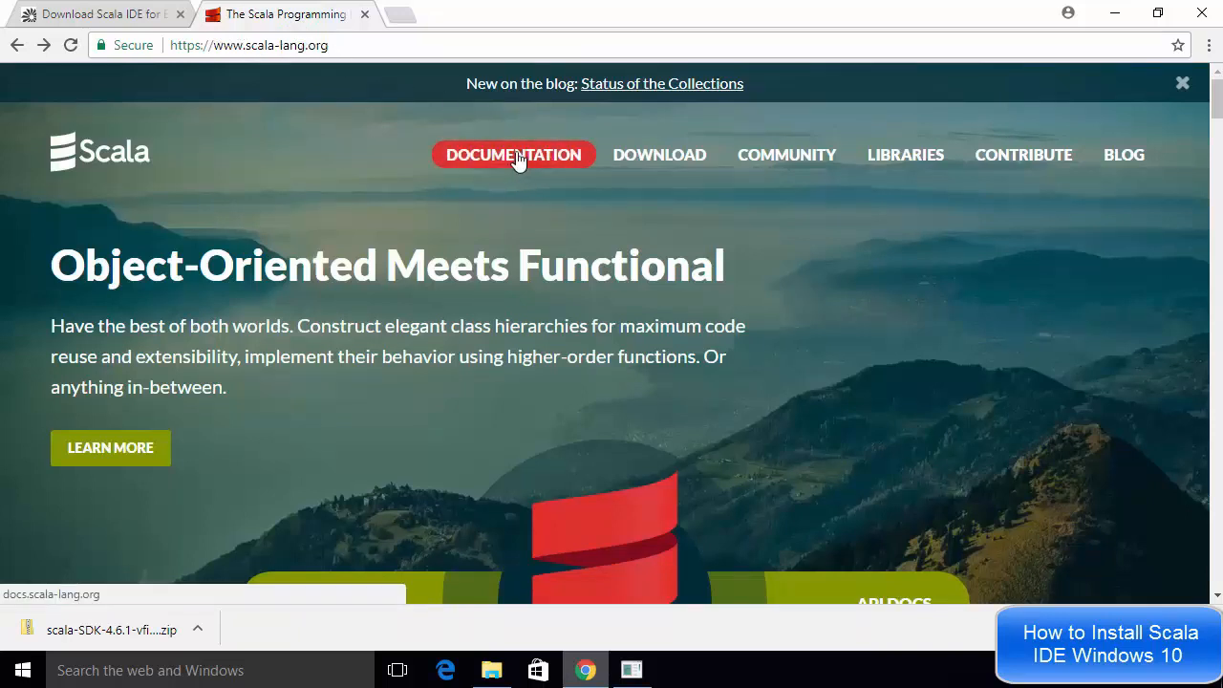
pyautogui.click(517, 159)
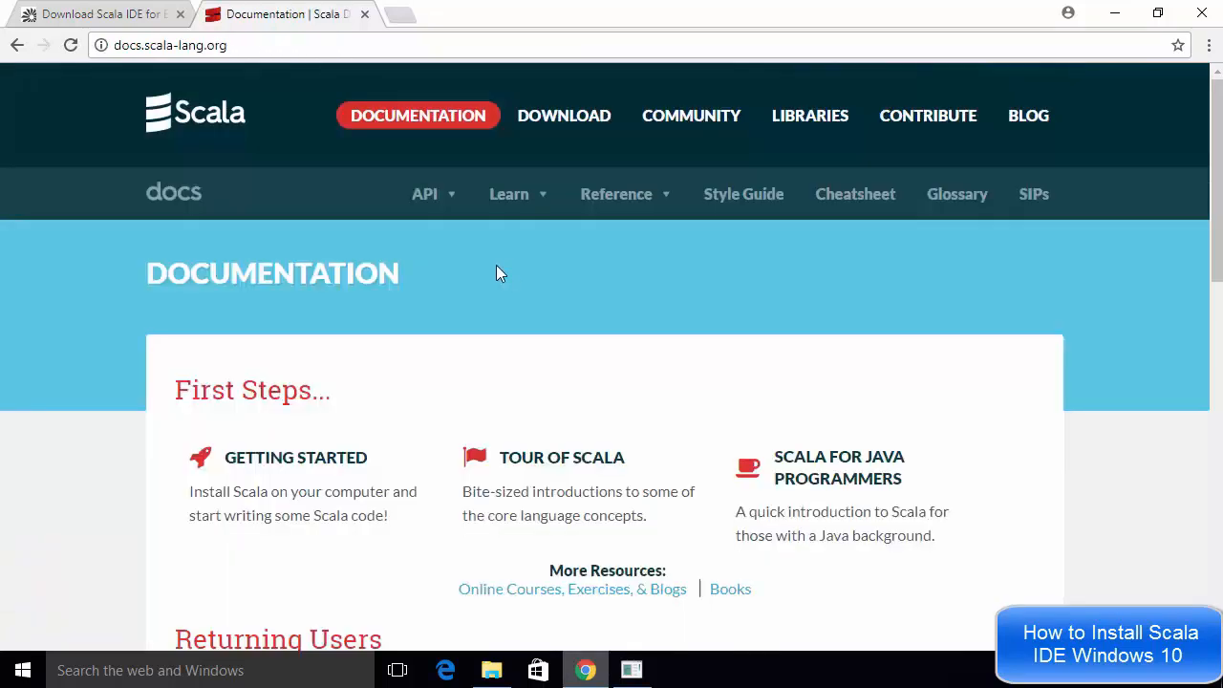
pyautogui.scroll(-1, 486, 297)
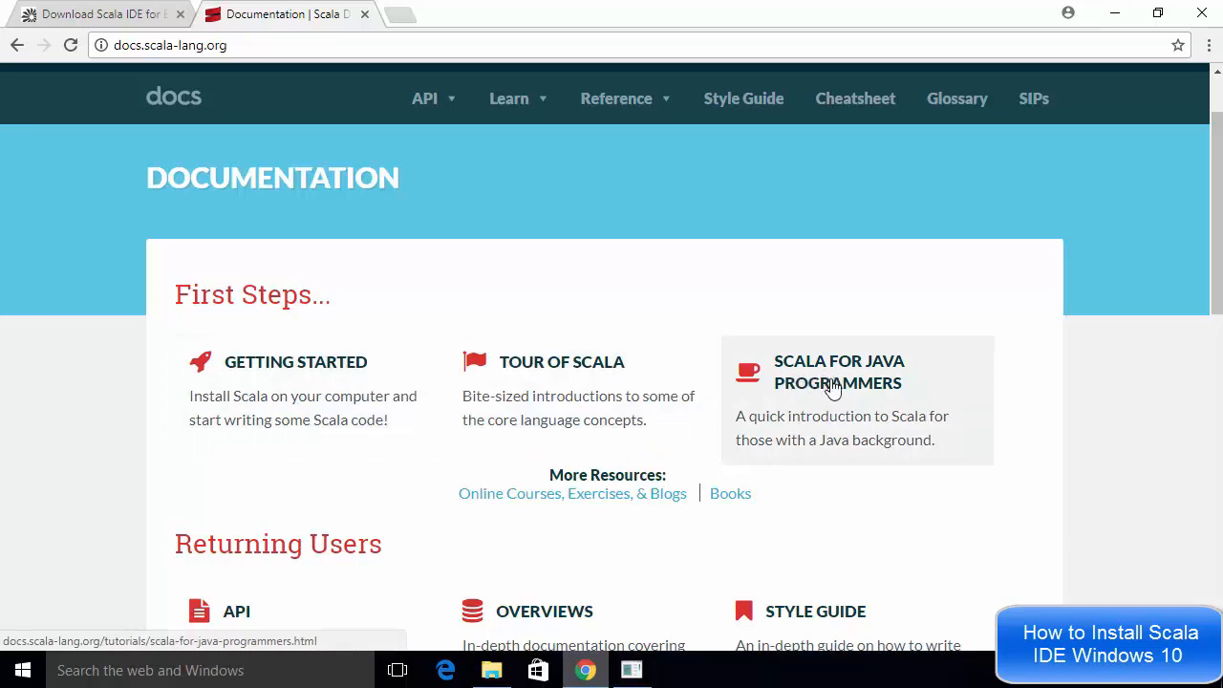
pyautogui.click(834, 387)
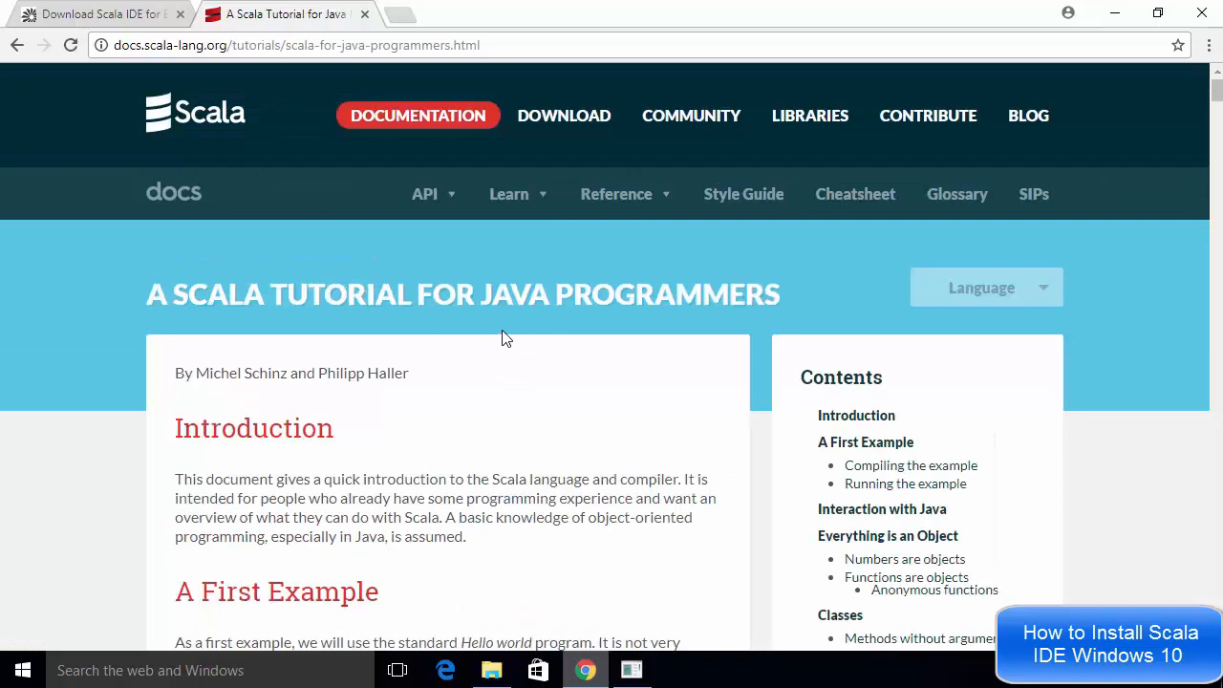
pyautogui.scroll(-5, 506, 339)
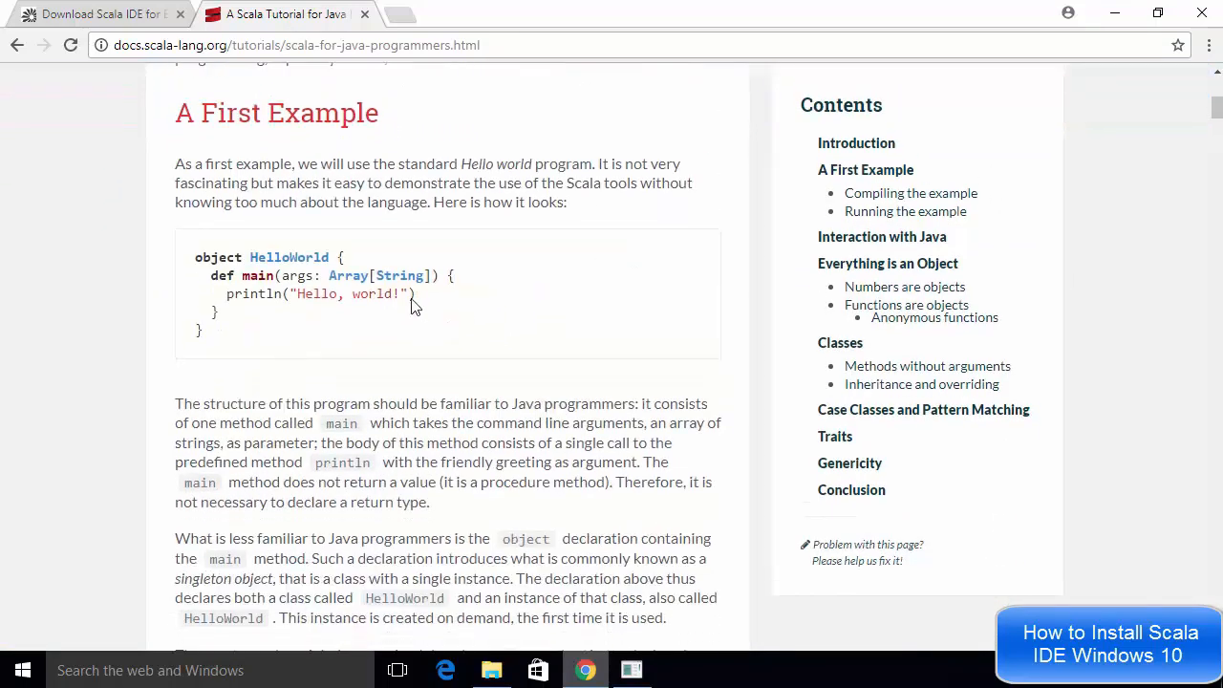
pyautogui.moveTo(202, 332); pyautogui.dragTo(197, 264)
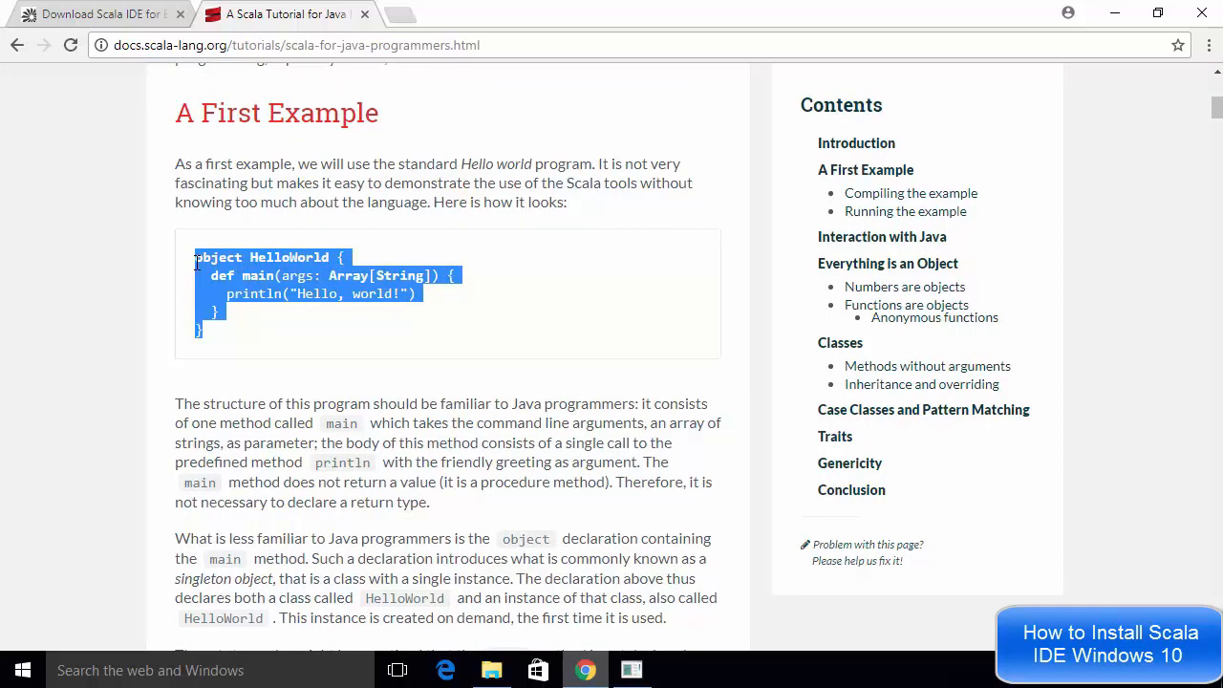
pyautogui.doubleClick(290, 291)
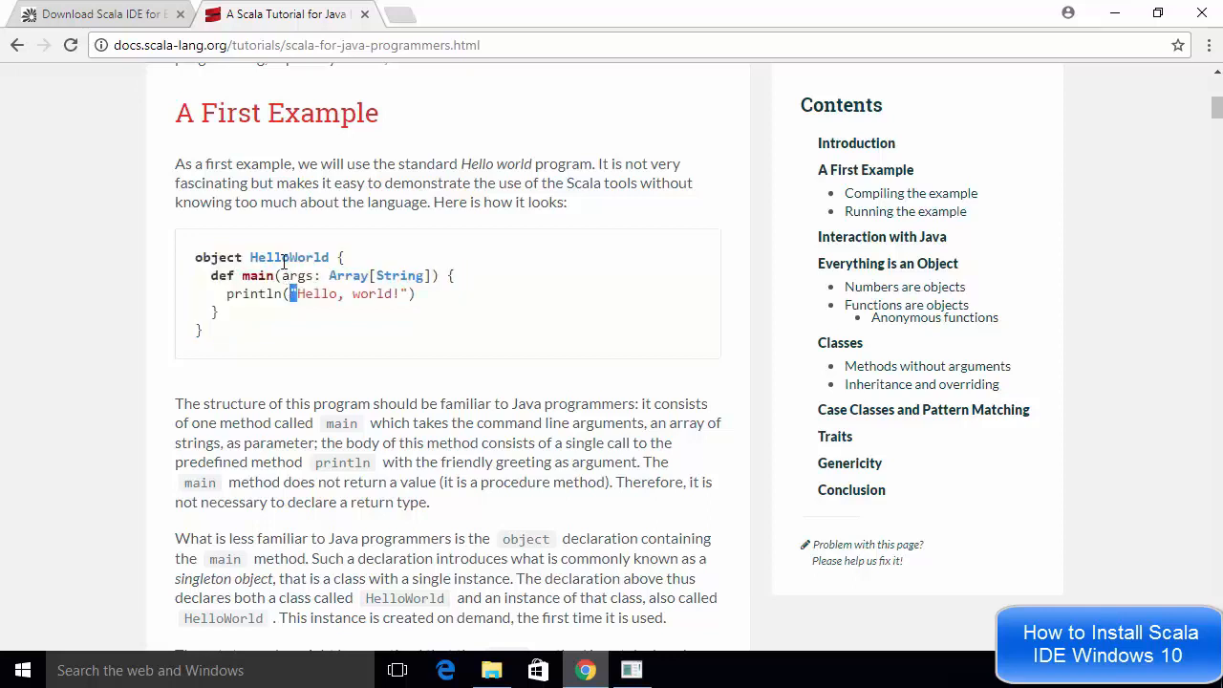
pyautogui.doubleClick(284, 258)
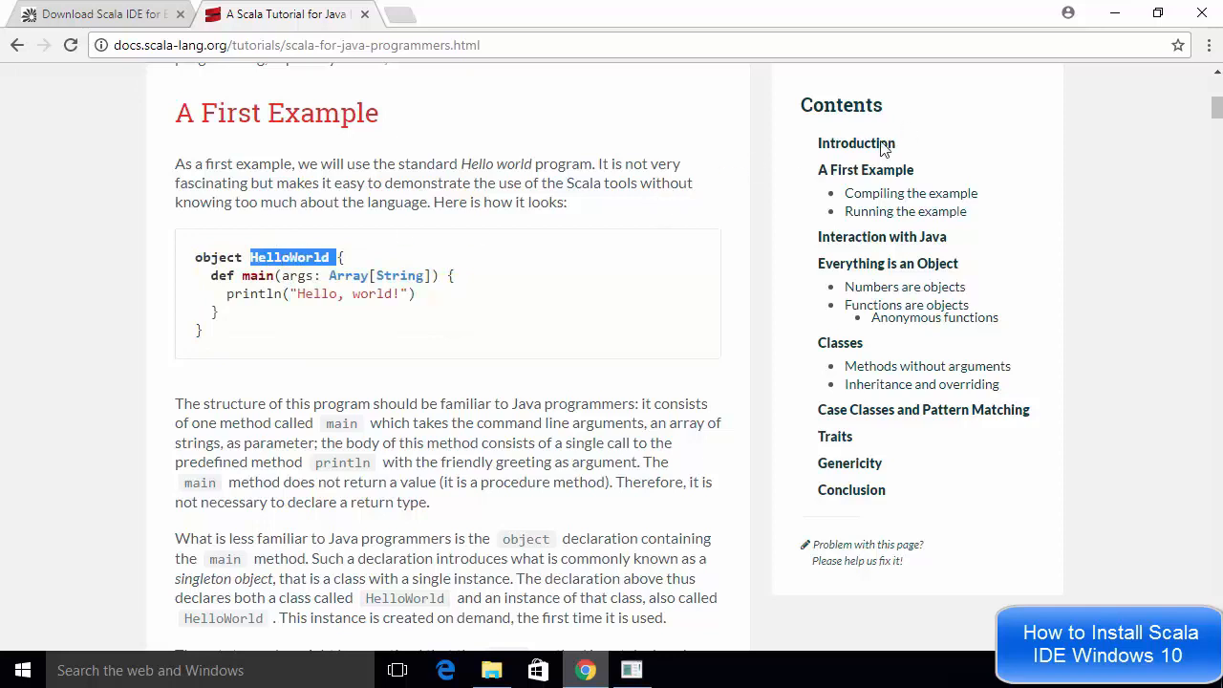
pyautogui.click(1116, 14)
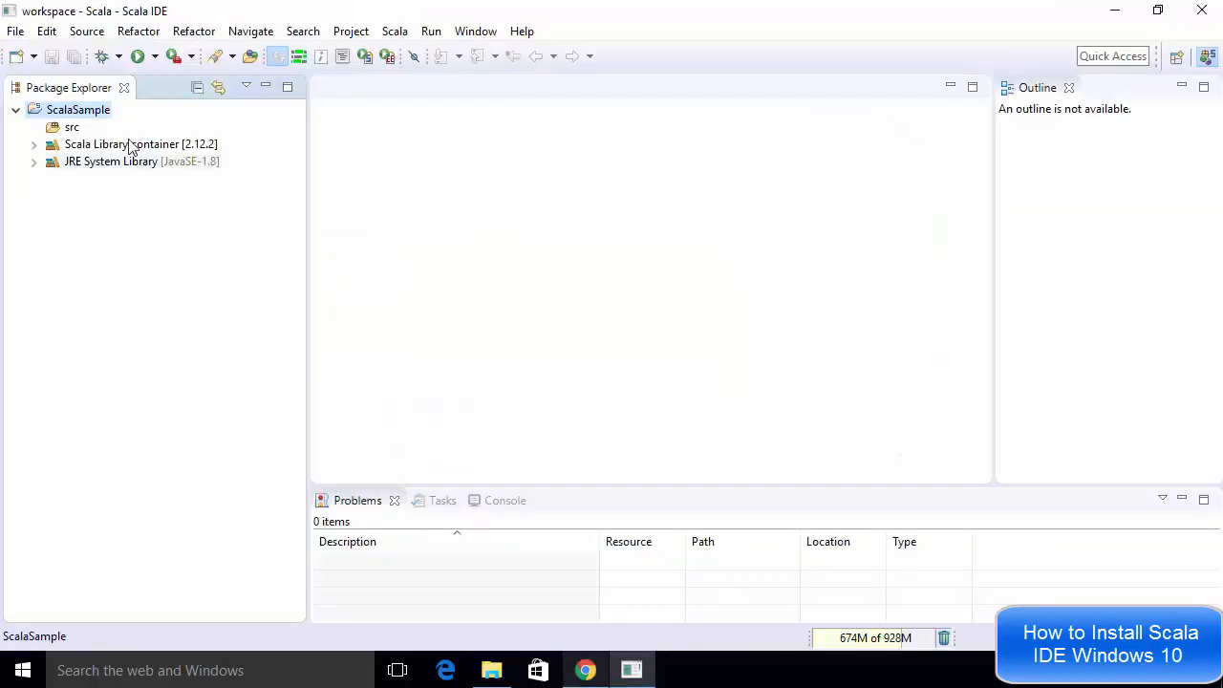
# Create a Scala object named HelloWorld in the ScalaSample project's src folder
pyautogui.click(75, 130)
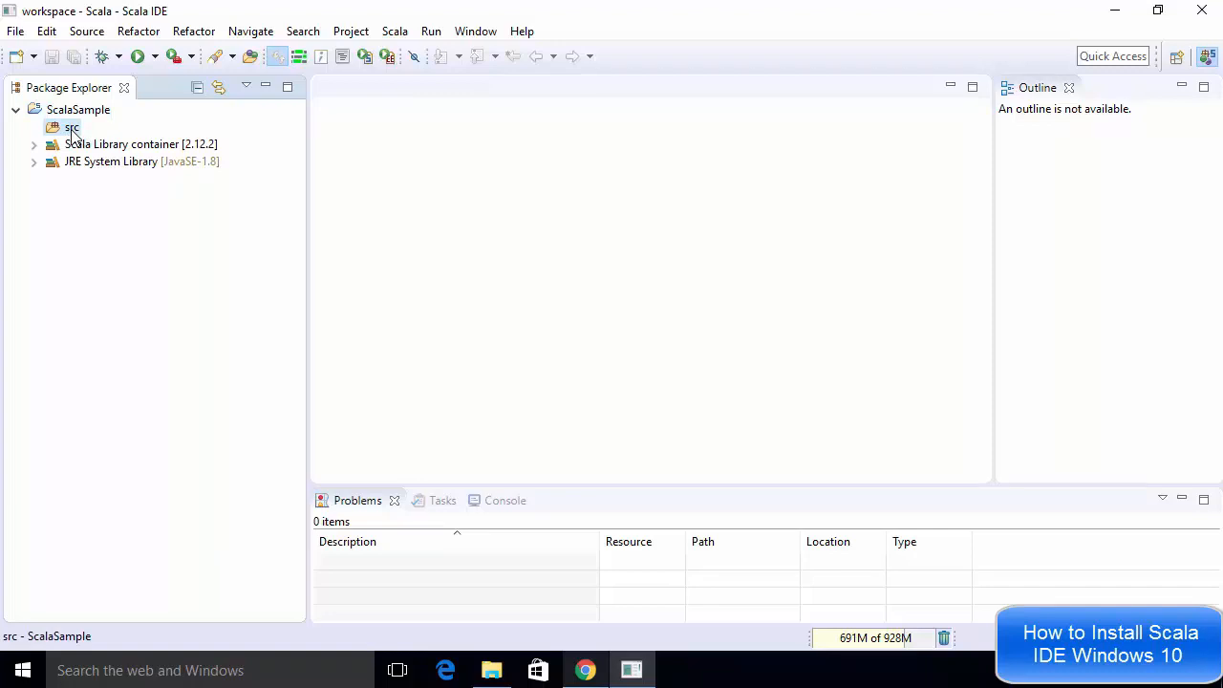
pyautogui.rightClick(74, 133)
pyautogui.moveTo(341, 128)
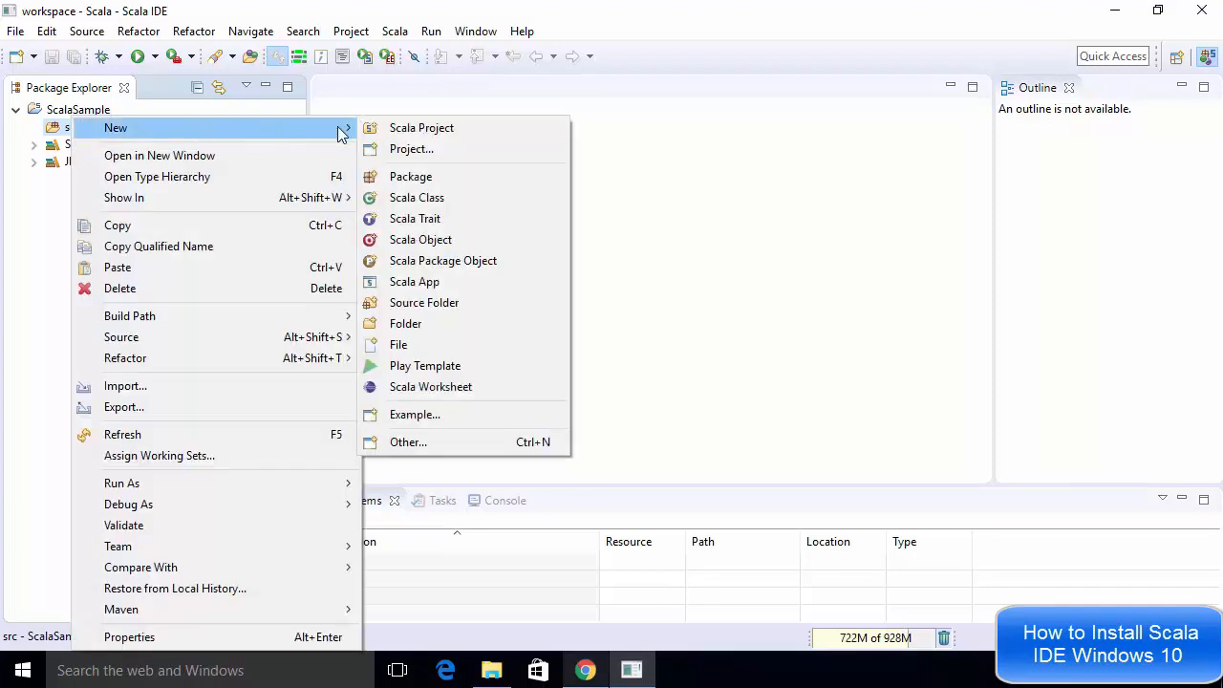
pyautogui.click(435, 242)
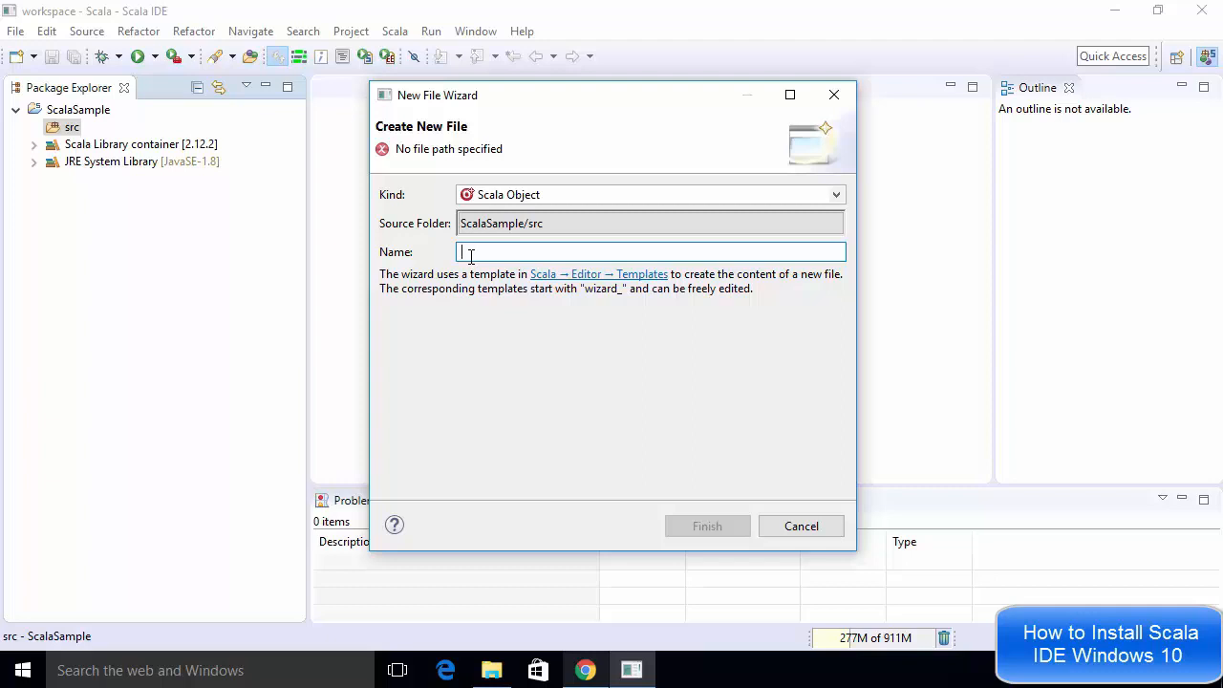
pyautogui.write('HelloWorld')
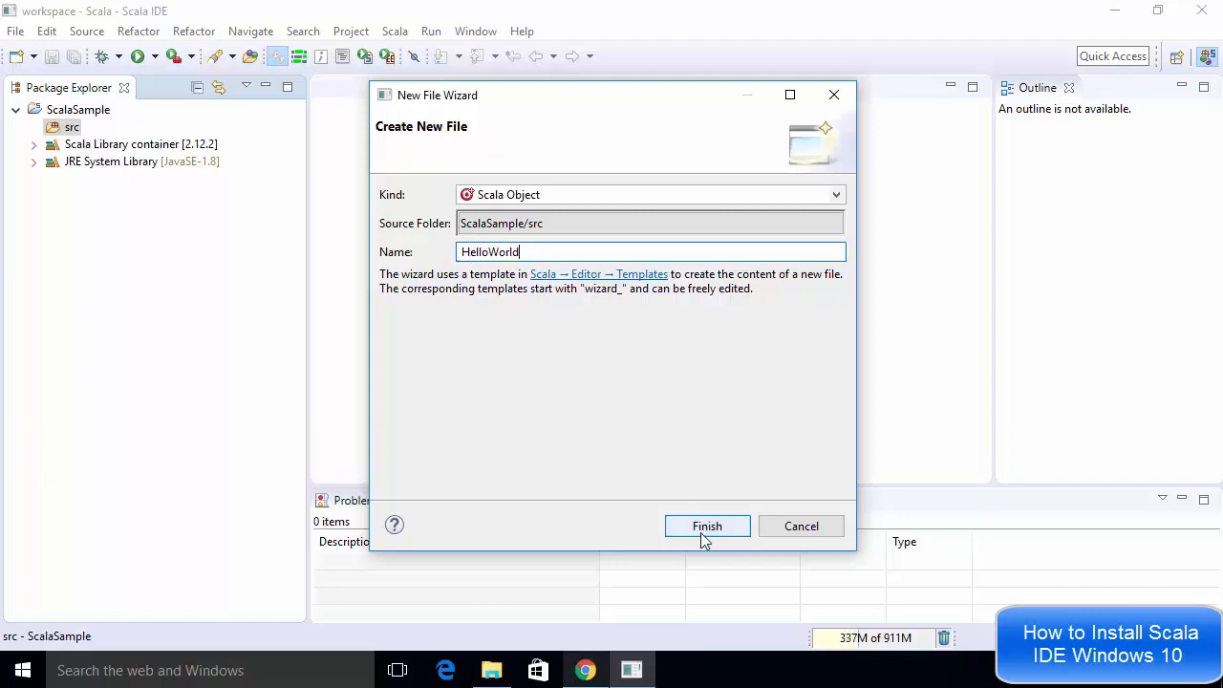
pyautogui.click(705, 531)
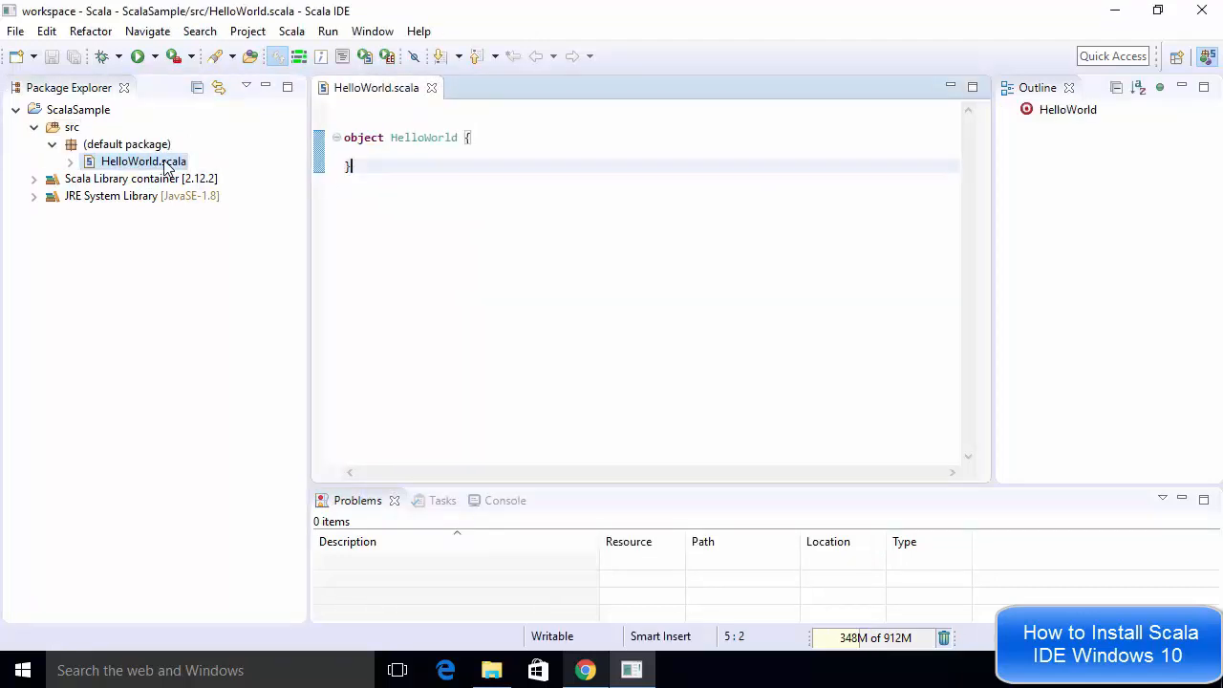
pyautogui.moveTo(351, 166); pyautogui.dragTo(345, 145)
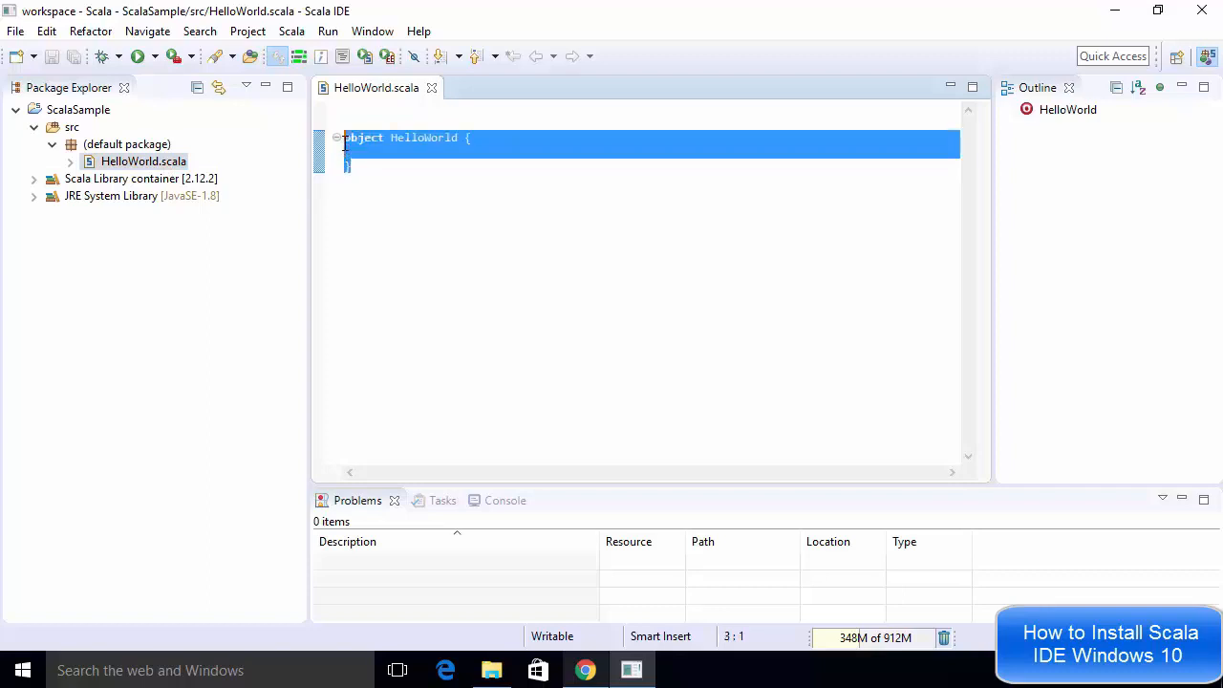
pyautogui.click(345, 145)
pyautogui.doubleClick(373, 164)
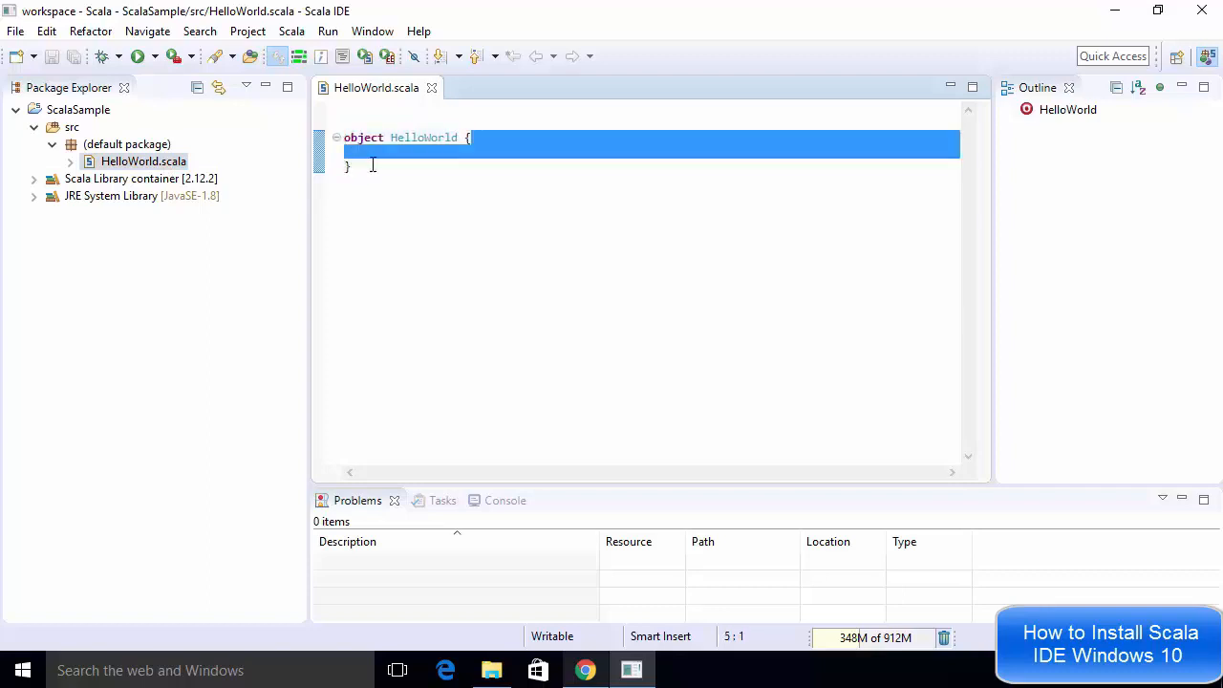
pyautogui.click(366, 168)
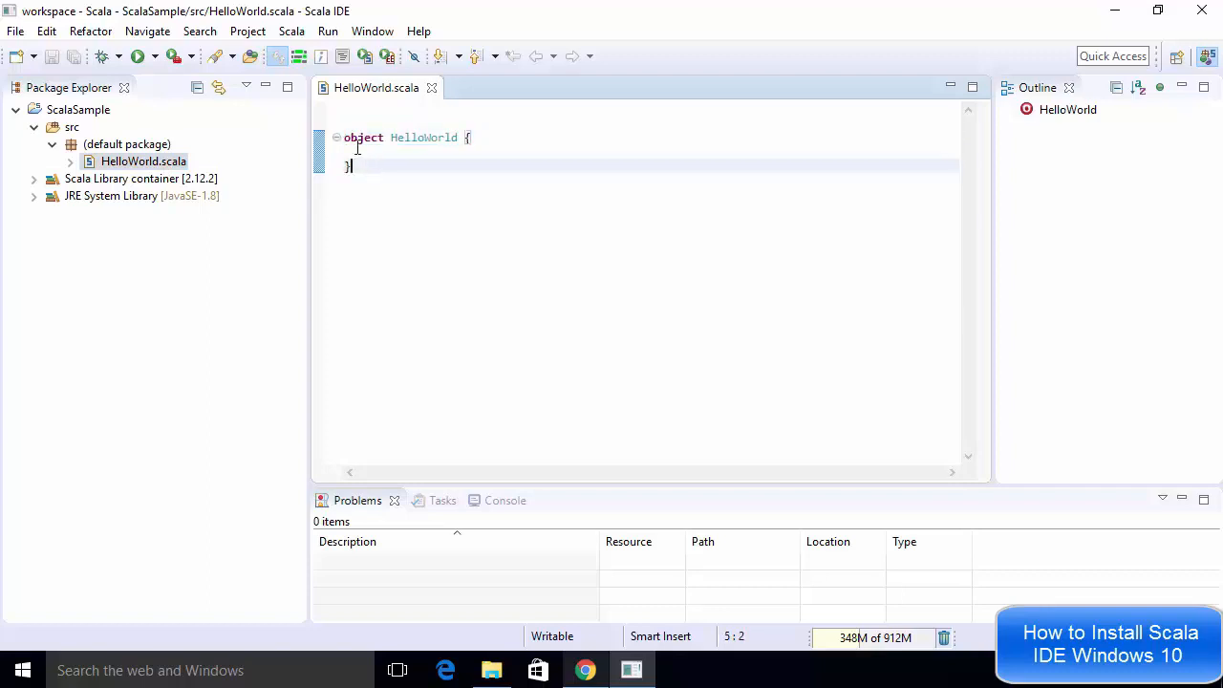
# Increase the editor text font to Consolas size 16 in the Colors and Fonts preferences, then apply and close
pyautogui.click(367, 36)
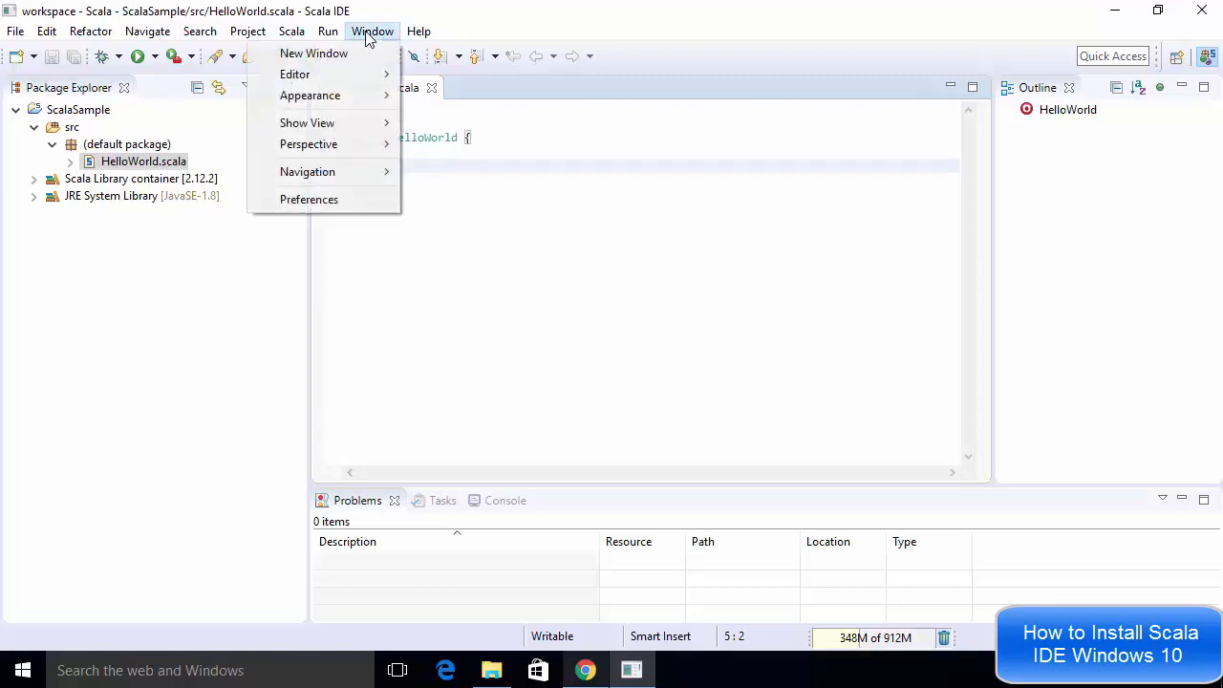
pyautogui.click(318, 199)
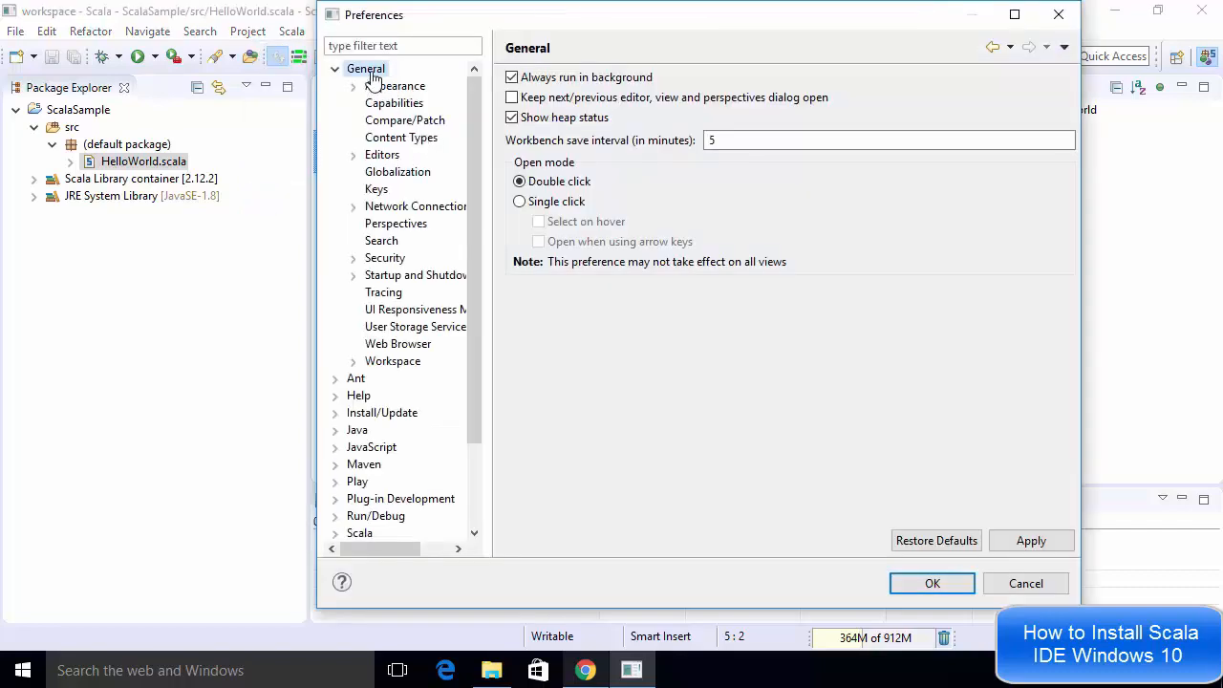
pyautogui.doubleClick(368, 75)
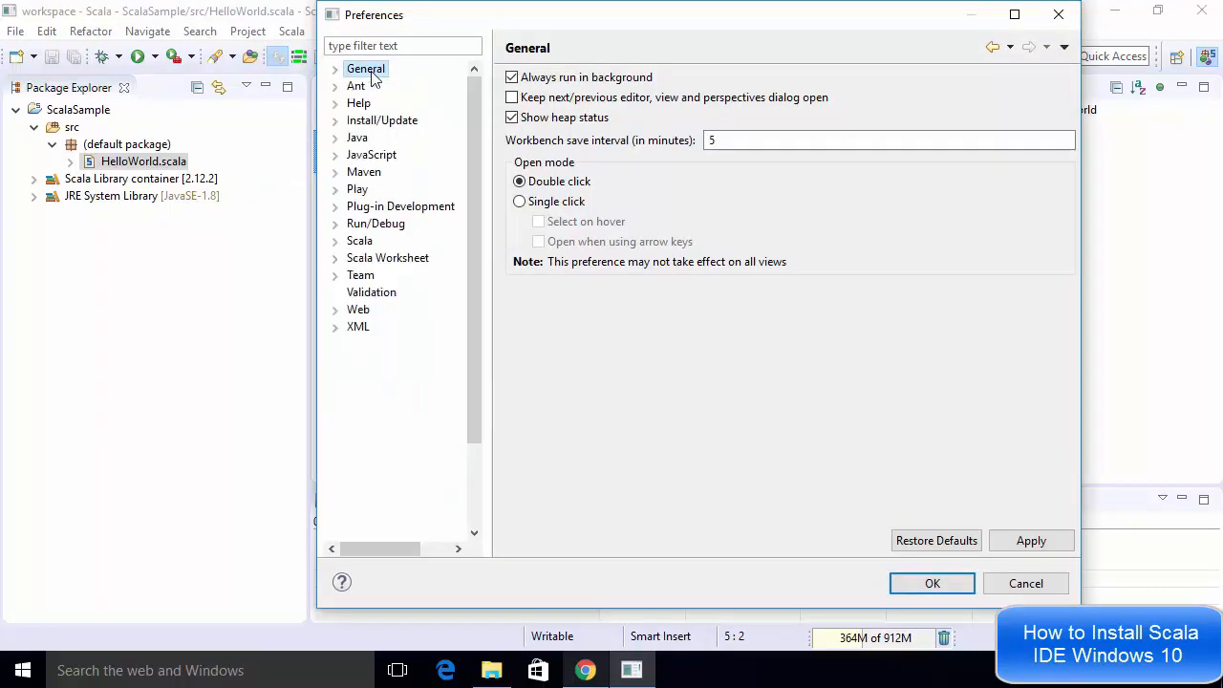
pyautogui.doubleClick(356, 74)
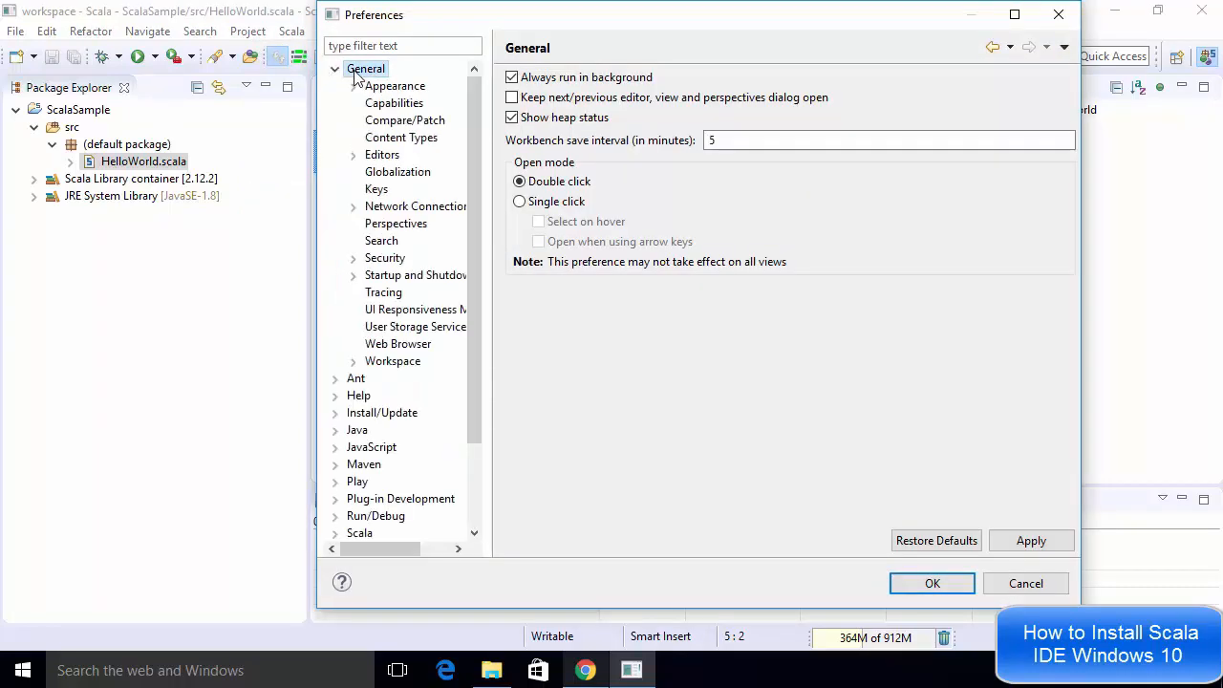
pyautogui.click(354, 156)
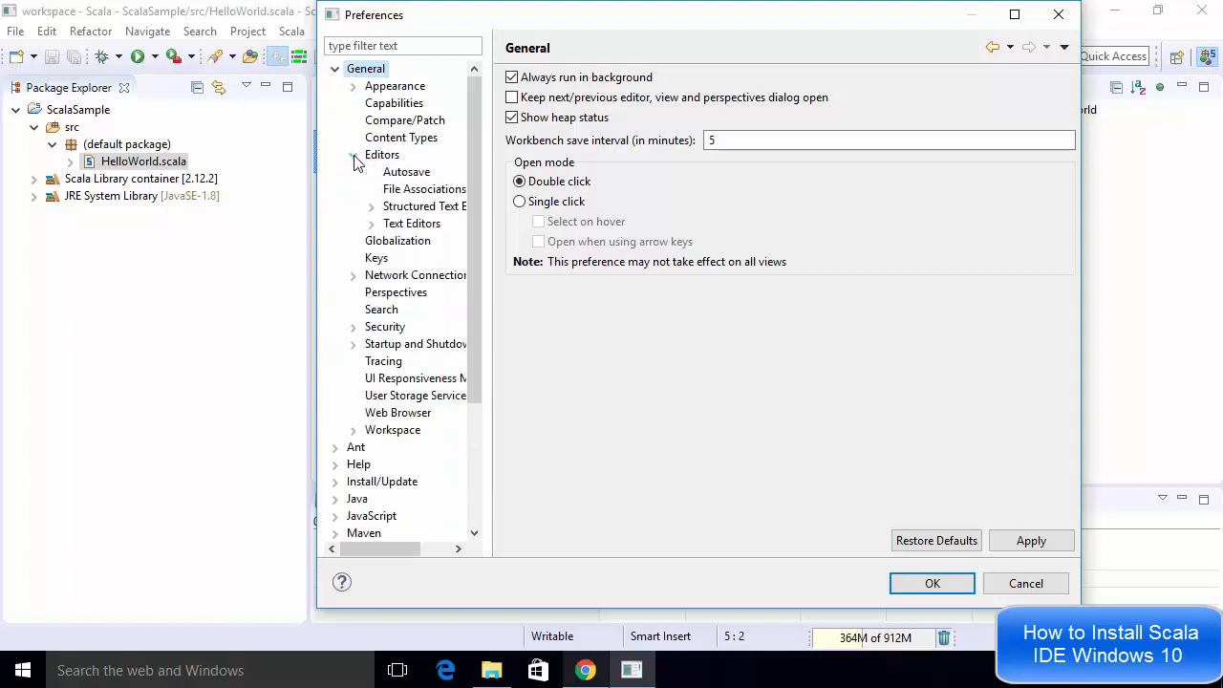
pyautogui.click(371, 224)
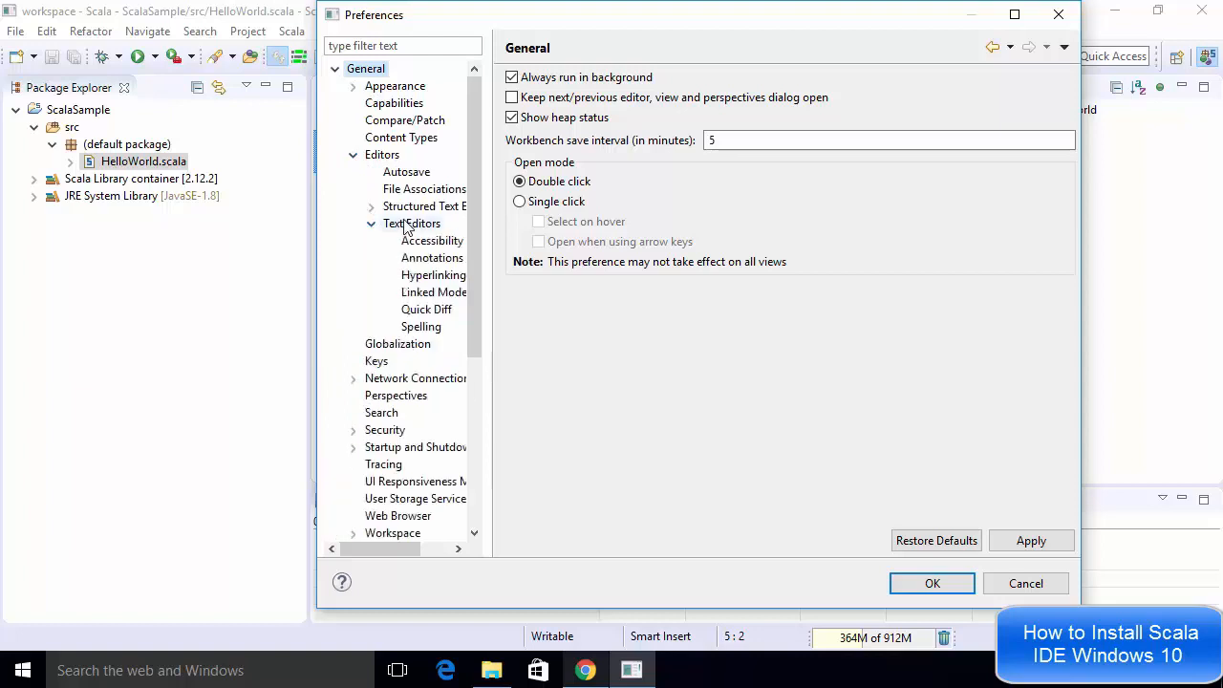
pyautogui.click(404, 221)
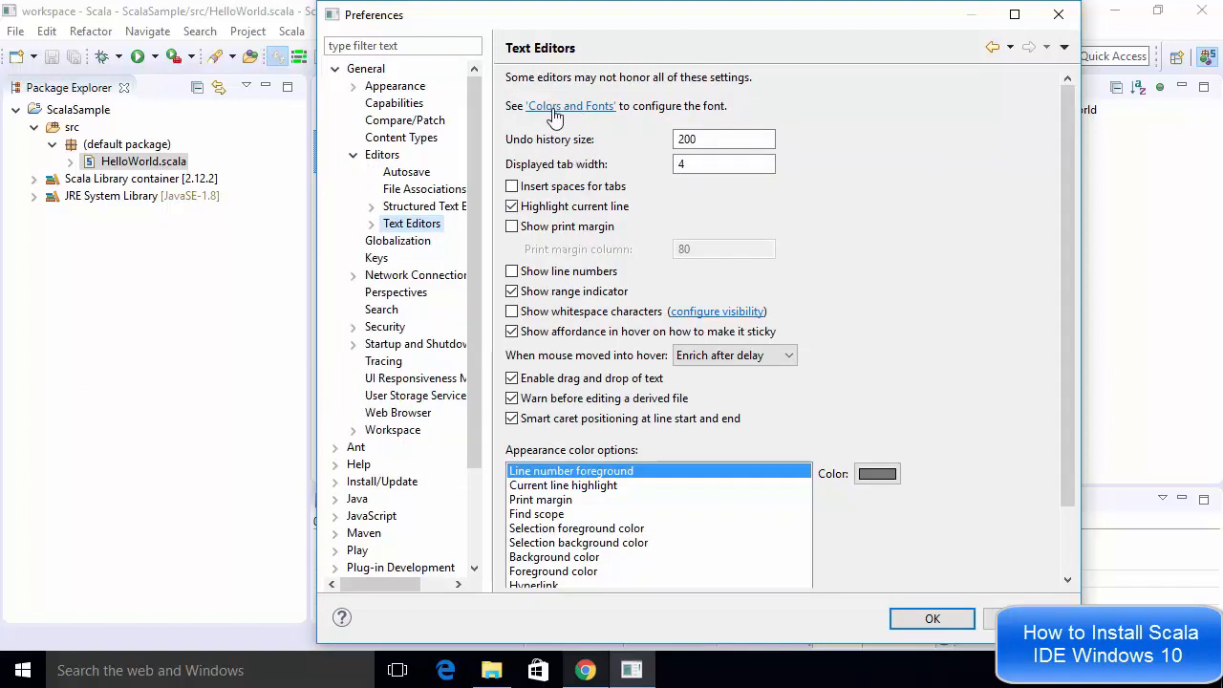
pyautogui.click(572, 107)
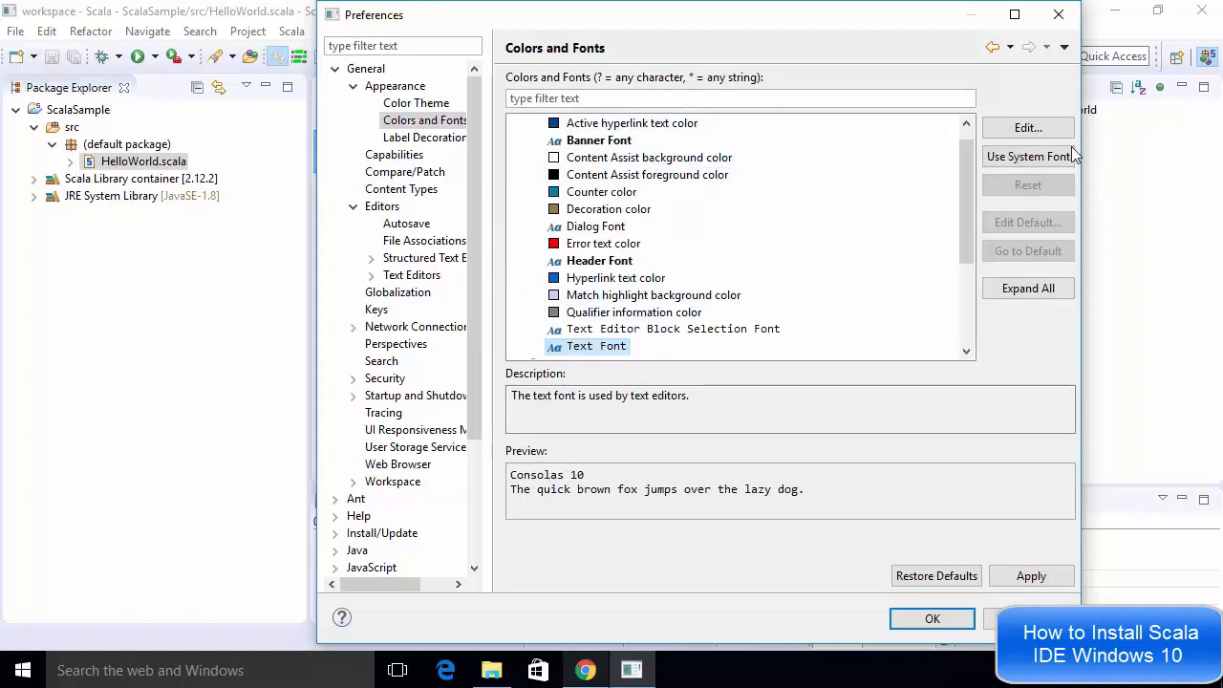
pyautogui.click(1040, 127)
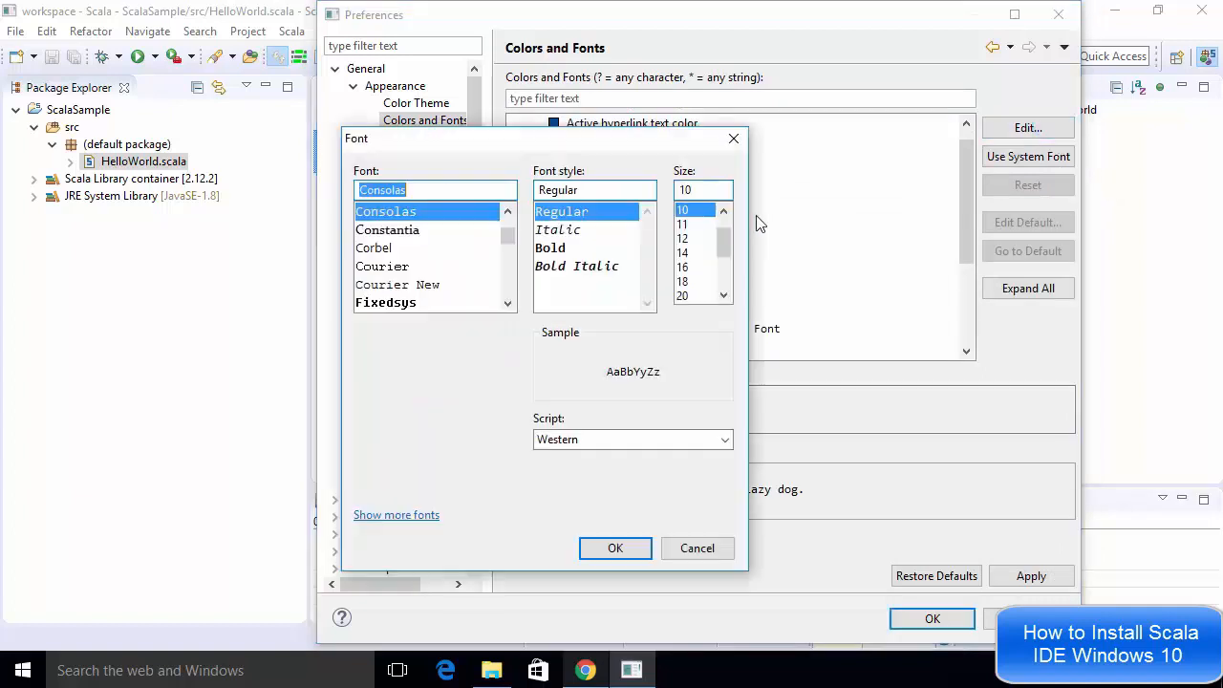
pyautogui.doubleClick(704, 189)
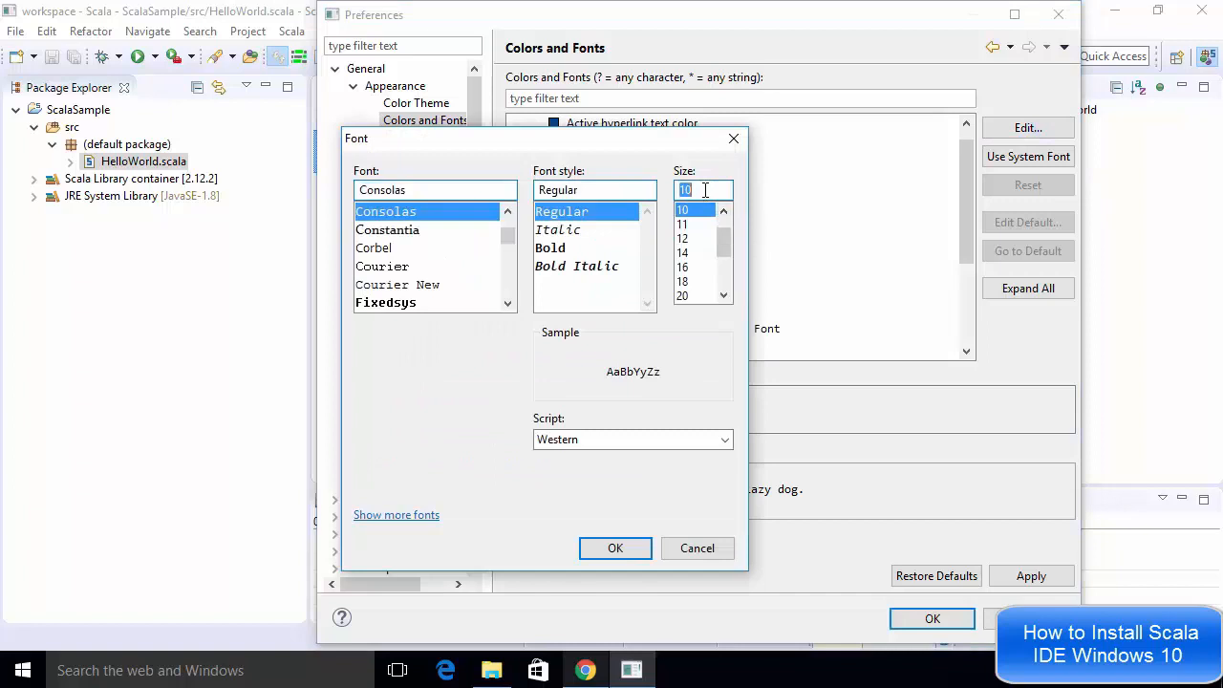
pyautogui.click(684, 267)
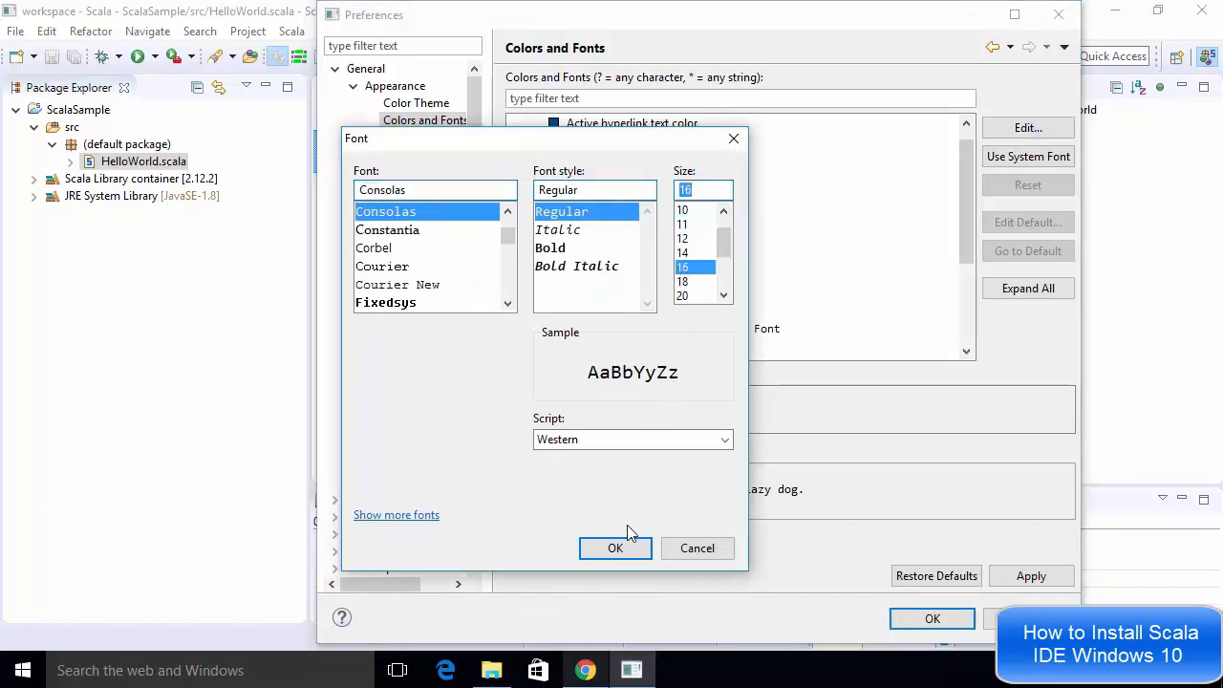
pyautogui.click(616, 551)
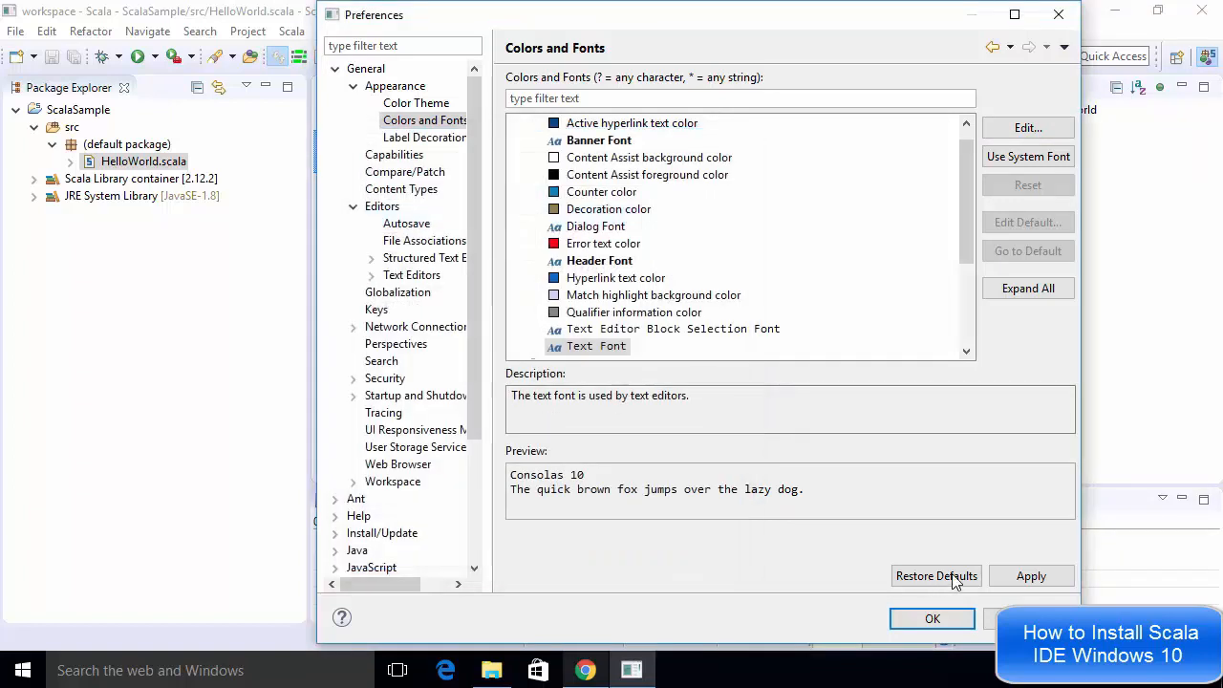
pyautogui.click(1013, 579)
pyautogui.click(936, 619)
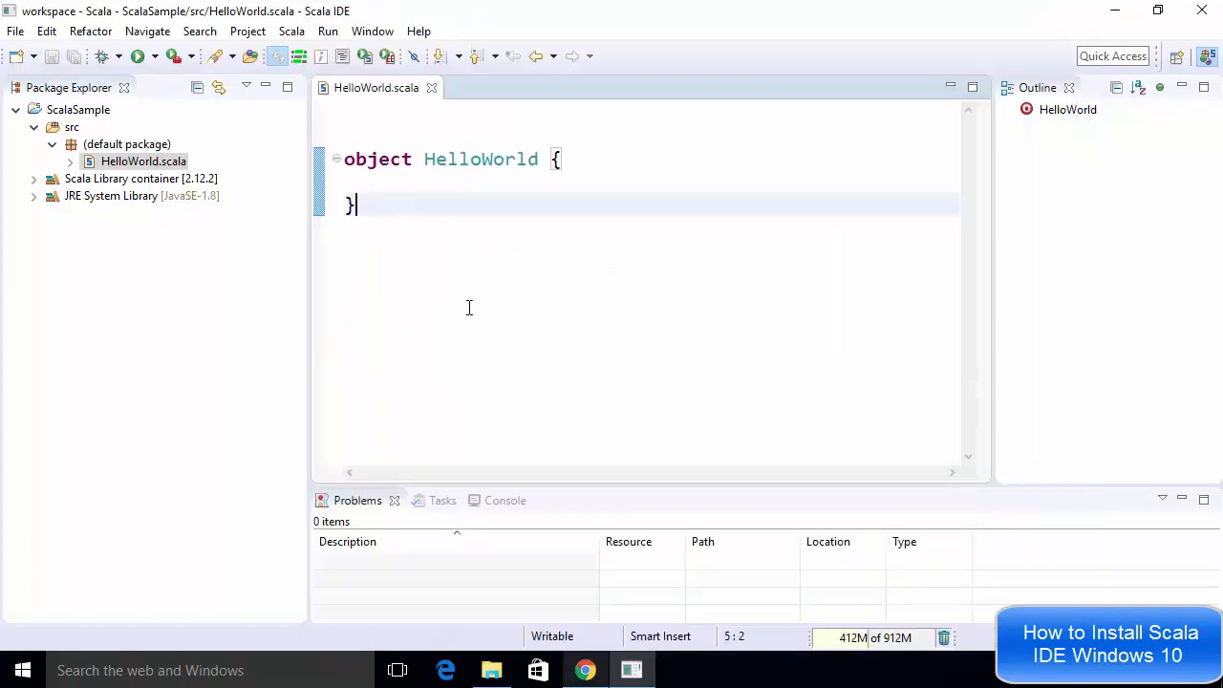
# Copy the main method from the tutorial's Hello World example into the HelloWorld object and save the file
pyautogui.click(585, 668)
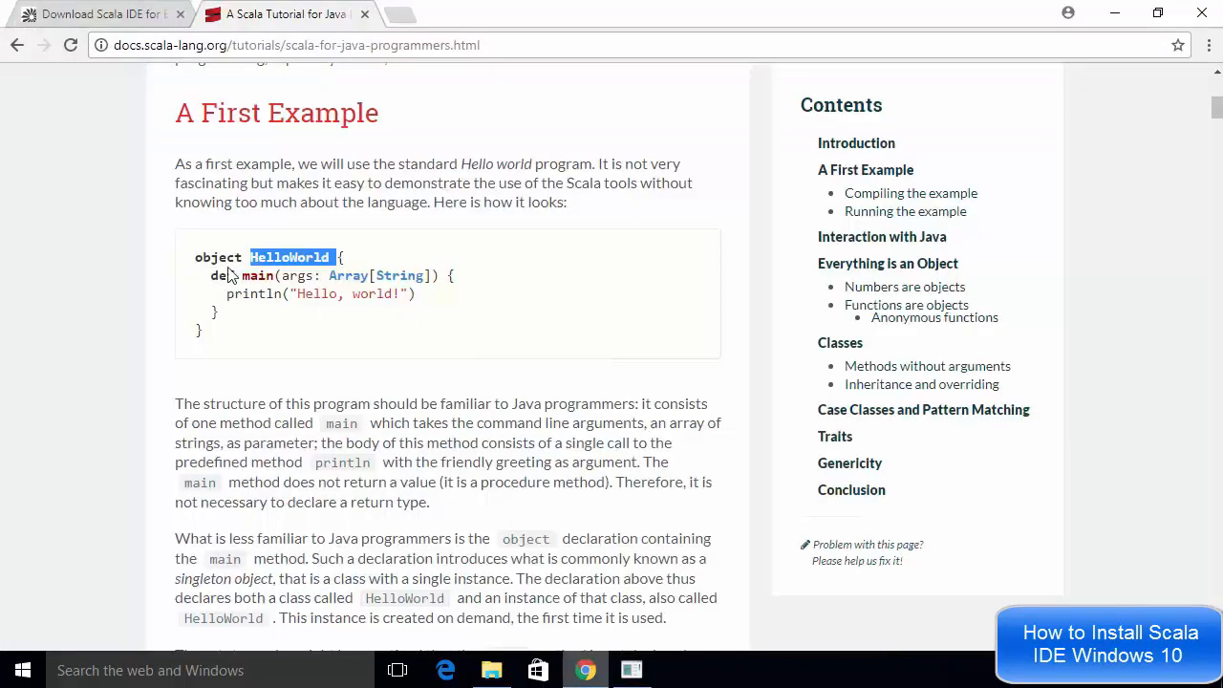
pyautogui.tripleClick(219, 261)
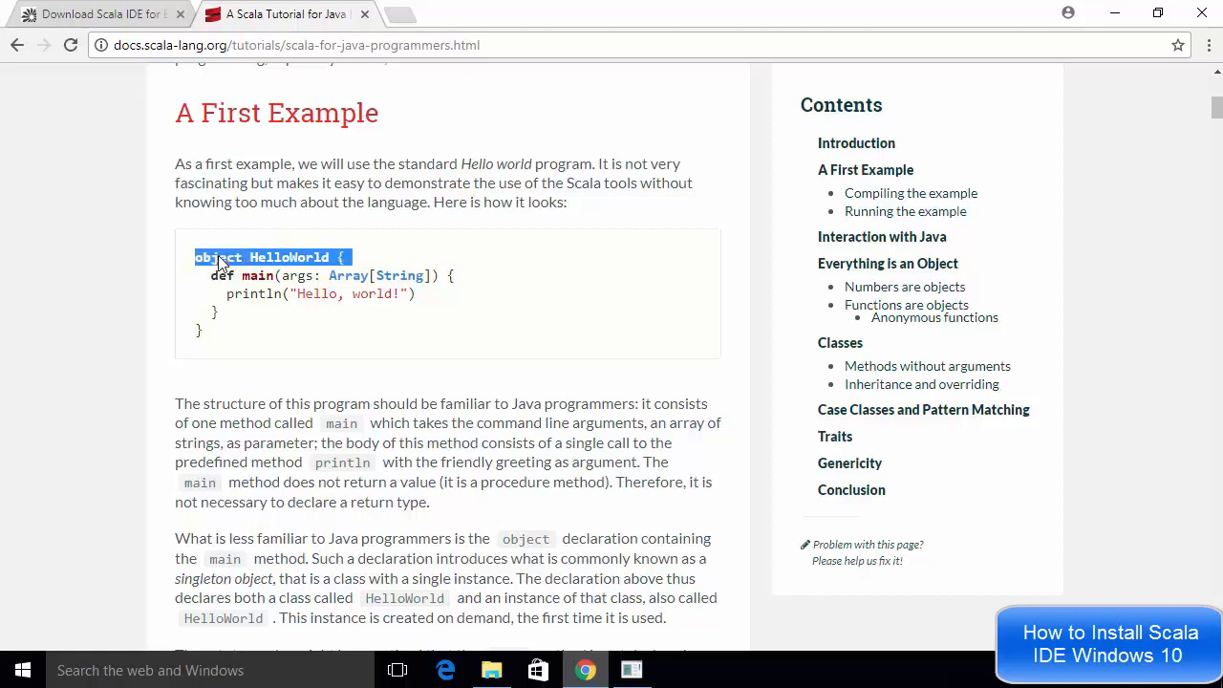
pyautogui.click(219, 279)
pyautogui.moveTo(219, 279); pyautogui.dragTo(245, 317)
pyautogui.hotkey('ctrl', 'c')
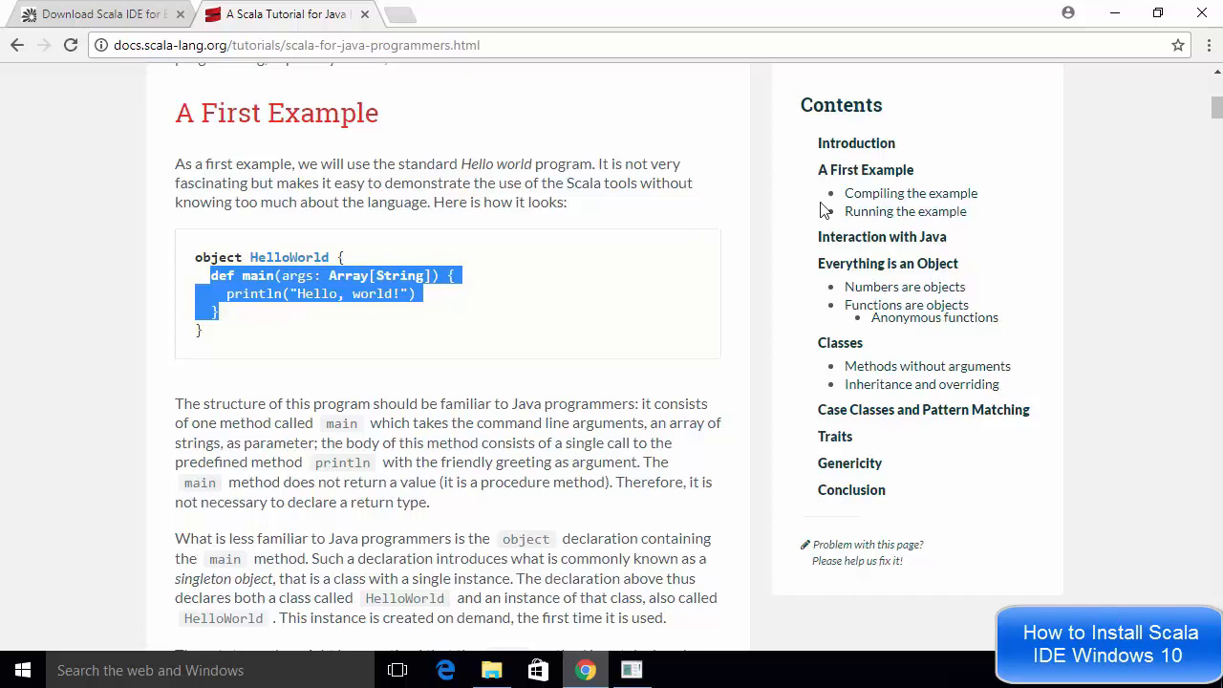
pyautogui.click(1114, 13)
pyautogui.click(487, 180)
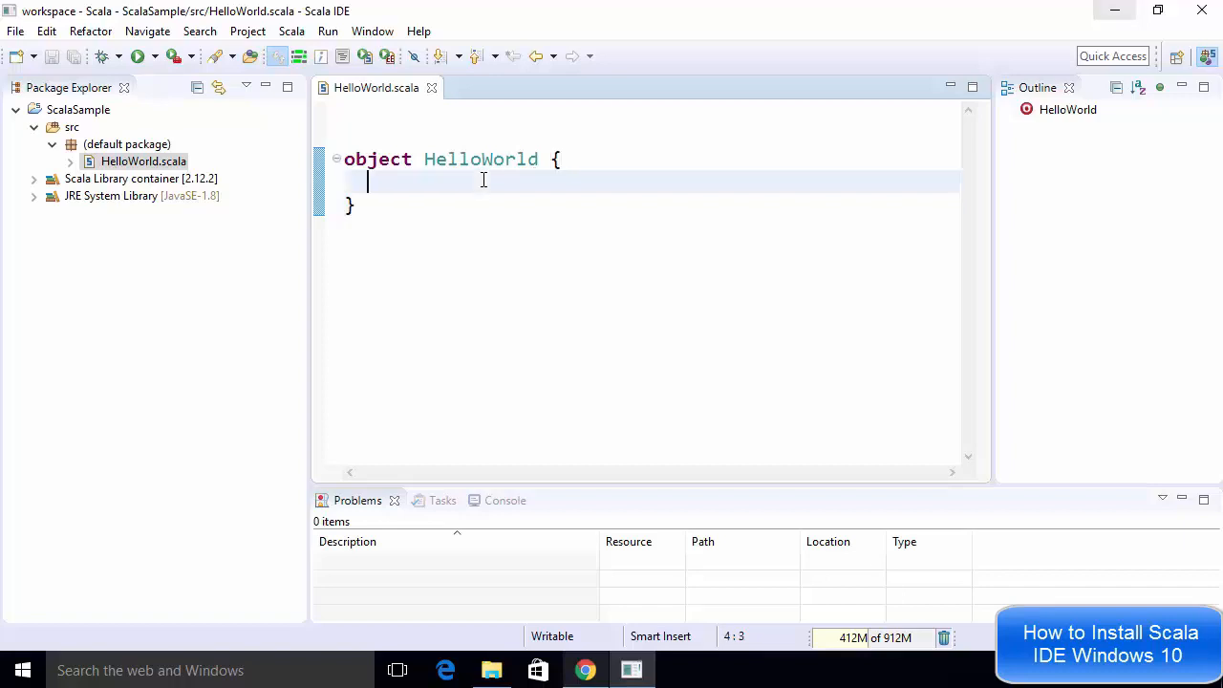
pyautogui.hotkey('ctrl', 'v')
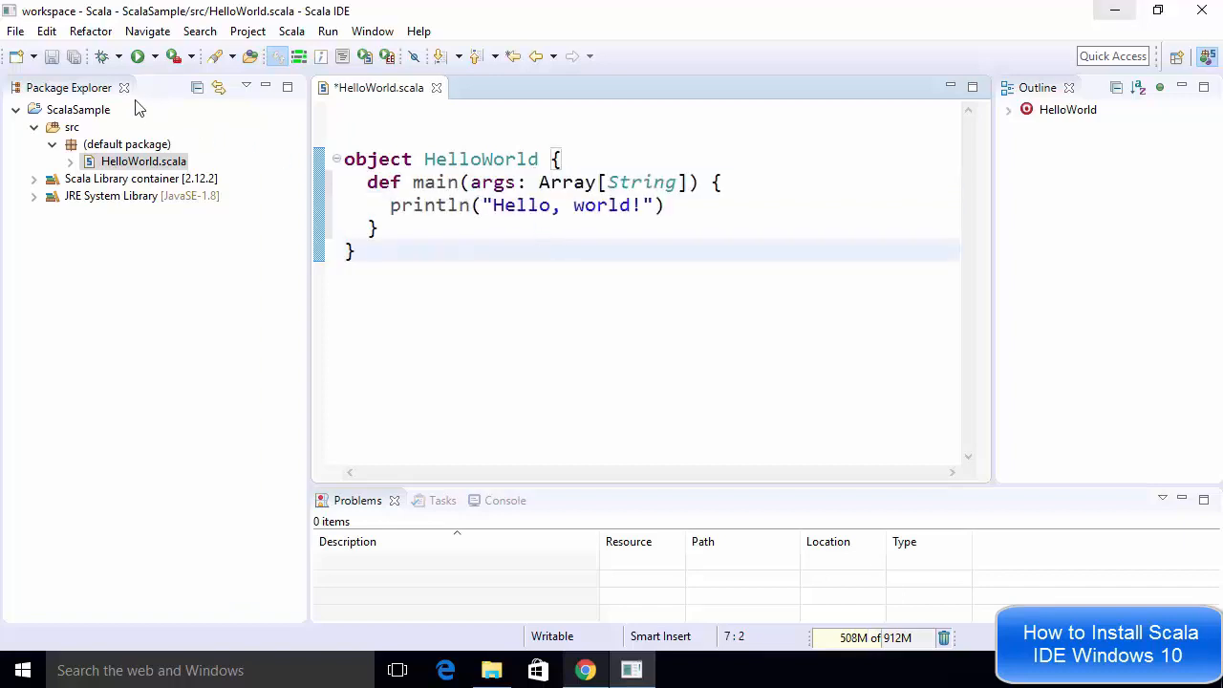
pyautogui.click(50, 56)
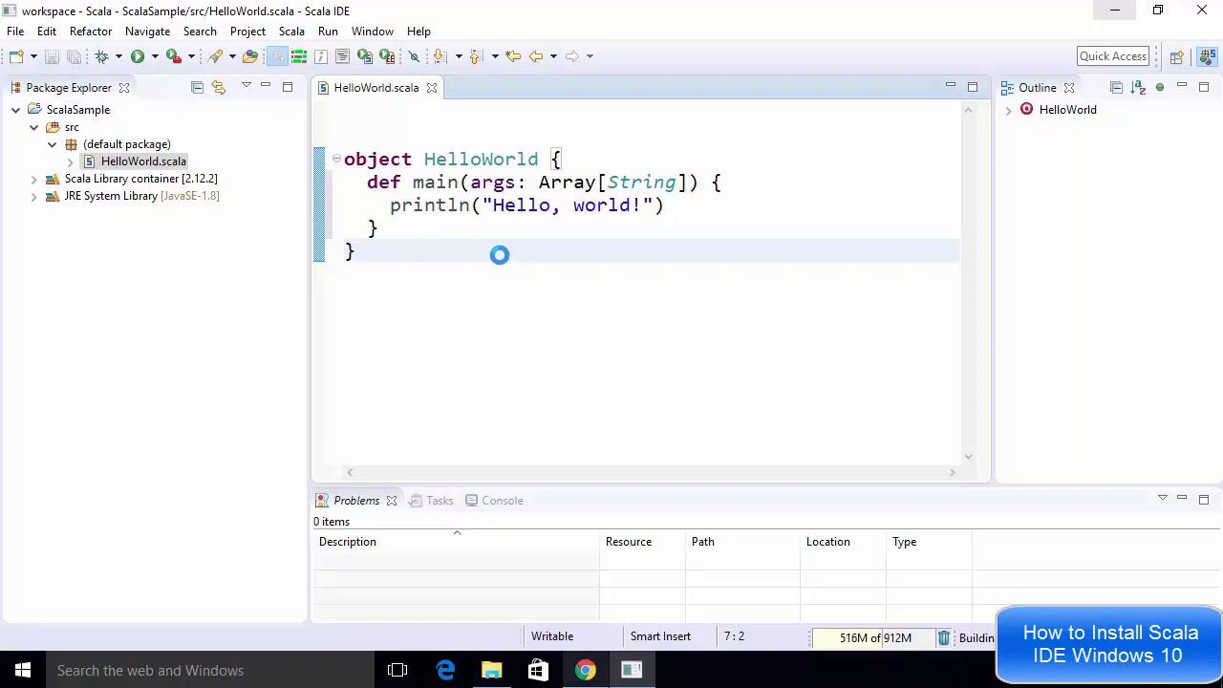
# Examine the object declaration at the top of the HelloWorld code in the editor
pyautogui.doubleClick(386, 160)
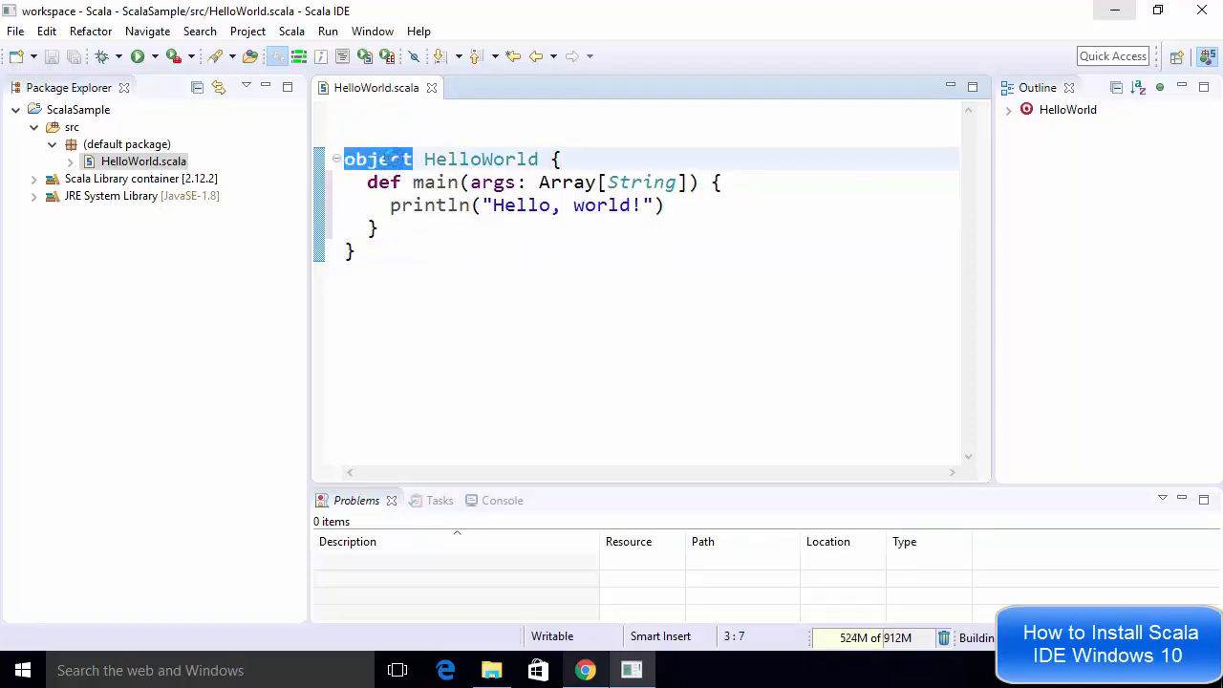
pyautogui.click(379, 159)
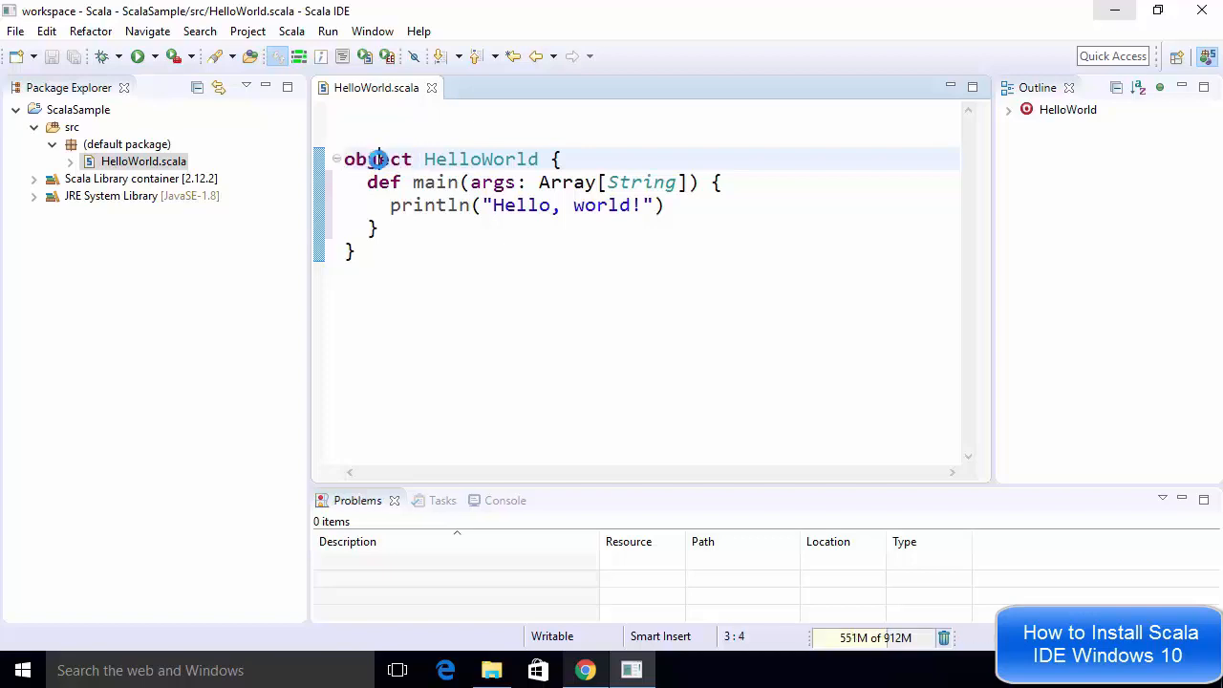
pyautogui.doubleClick(379, 159)
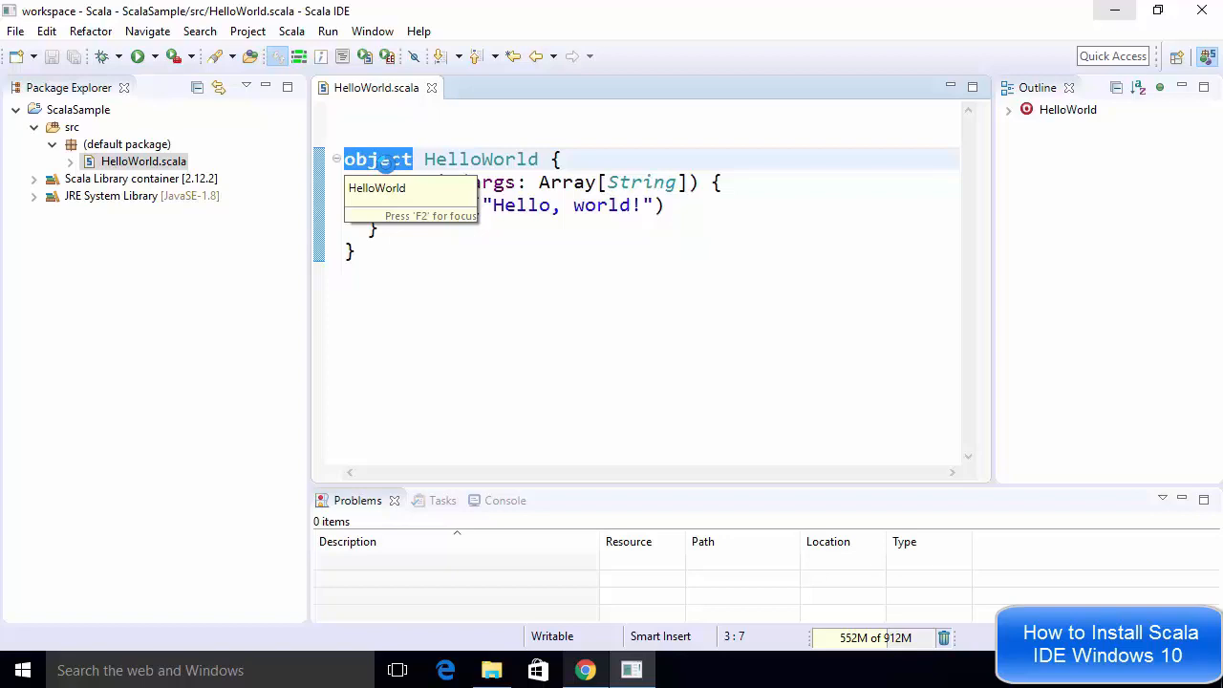
pyautogui.tripleClick(382, 161)
pyautogui.doubleClick(387, 161)
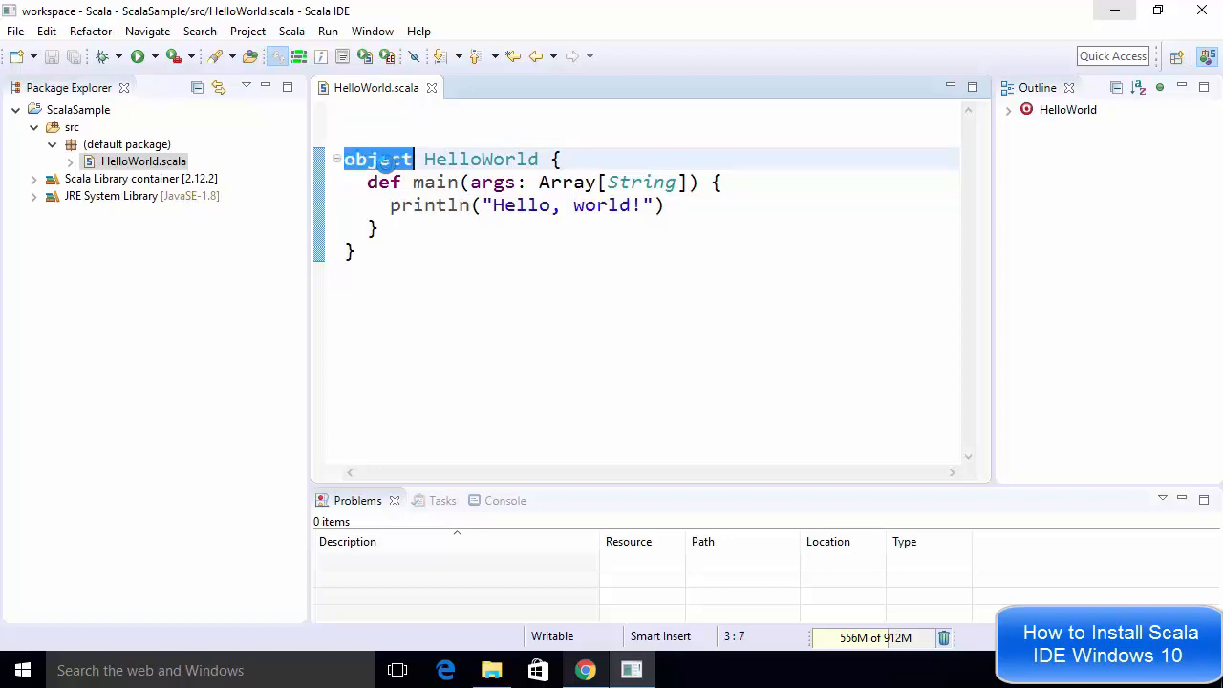
pyautogui.click(385, 160)
pyautogui.click(382, 161)
pyautogui.doubleClick(382, 161)
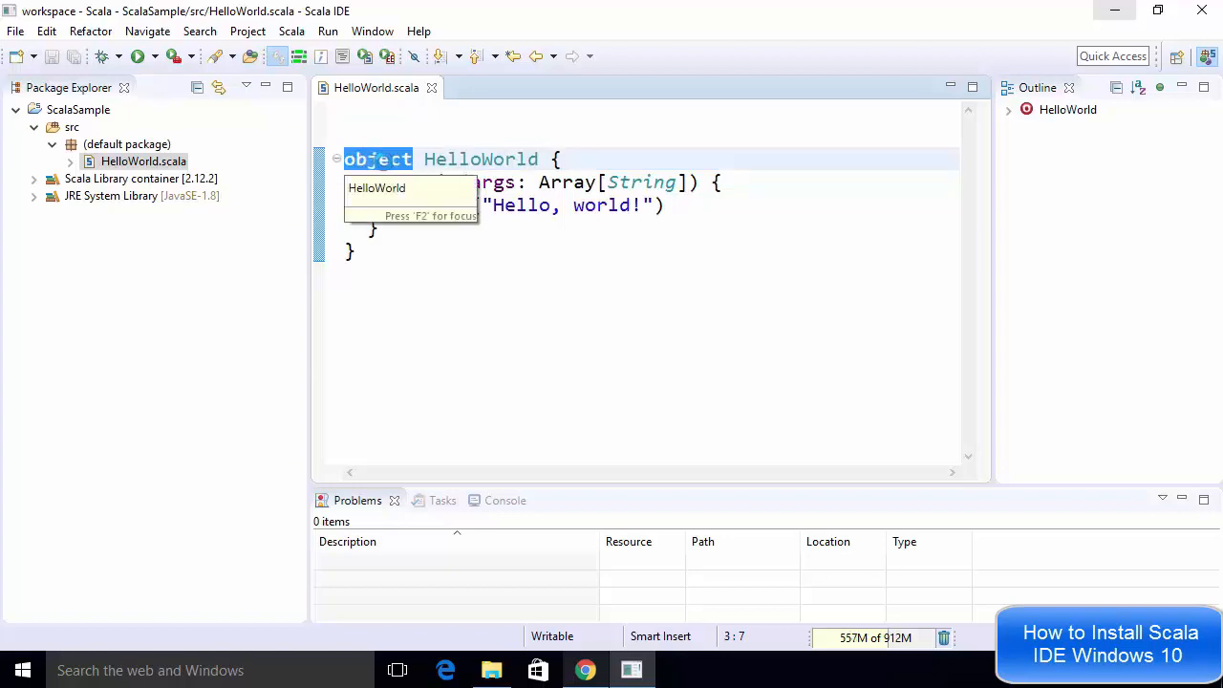
pyautogui.hotkey('ctrl', 'End')
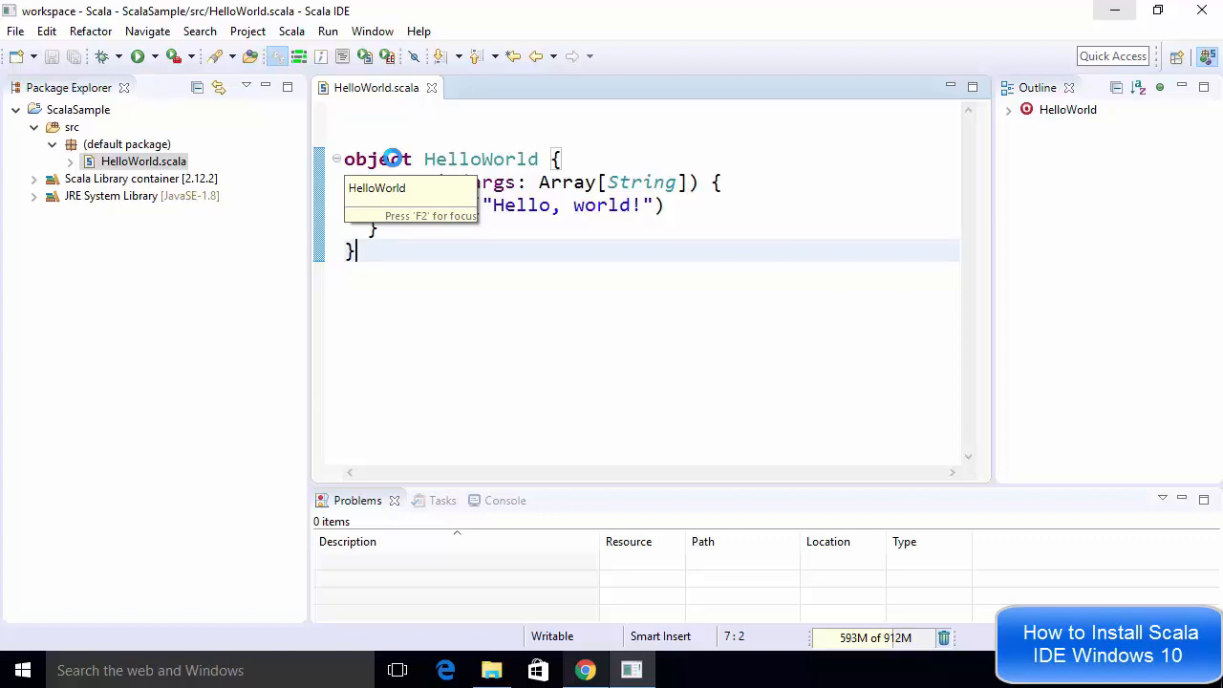
pyautogui.click(403, 139)
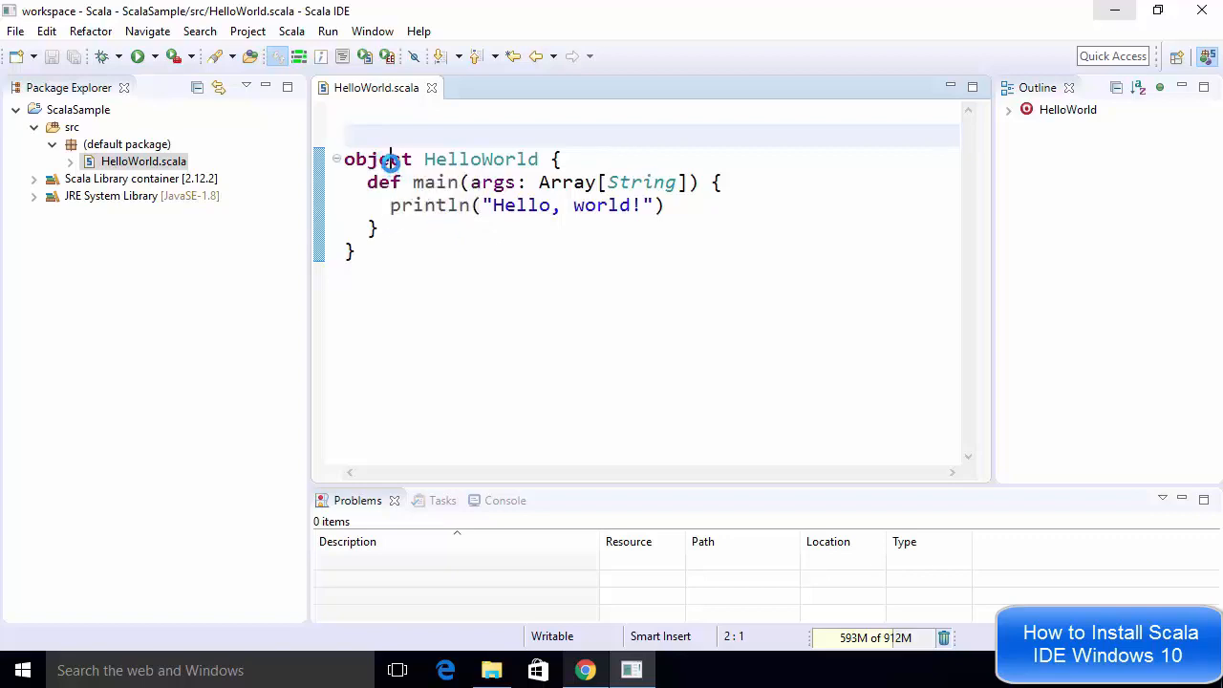
pyautogui.doubleClick(390, 160)
# Examine the main method's declaration, its args parameter and the println body in the editor
pyautogui.doubleClick(449, 159)
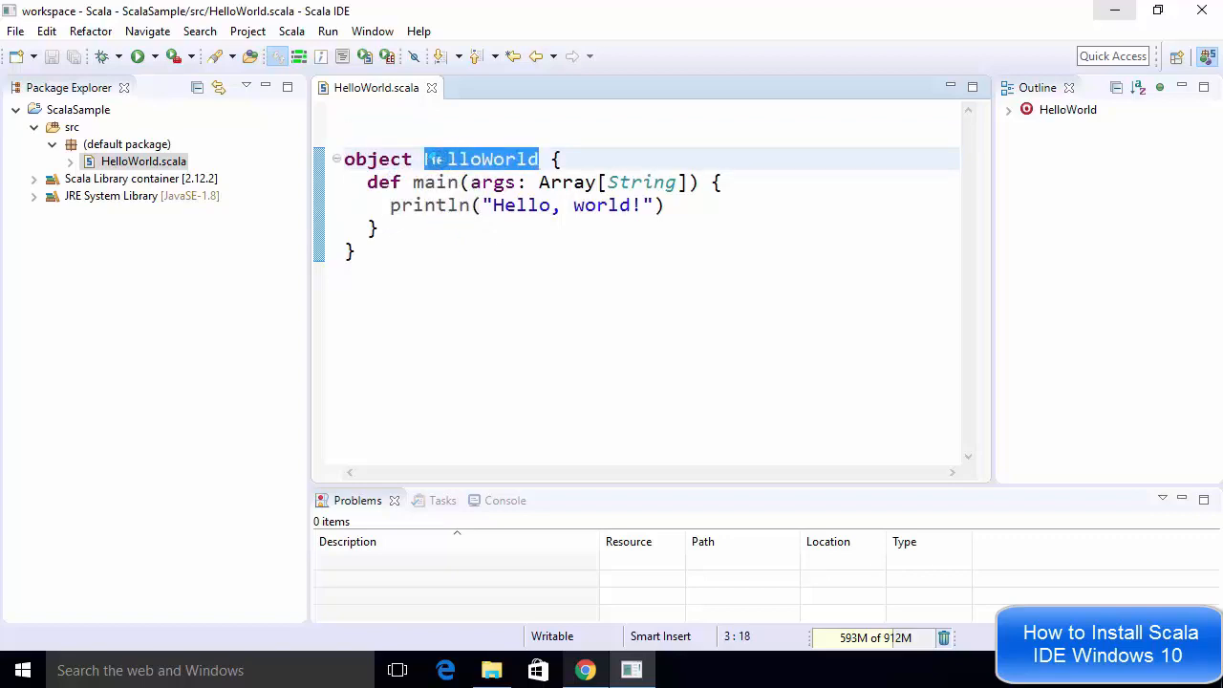
pyautogui.click(380, 205)
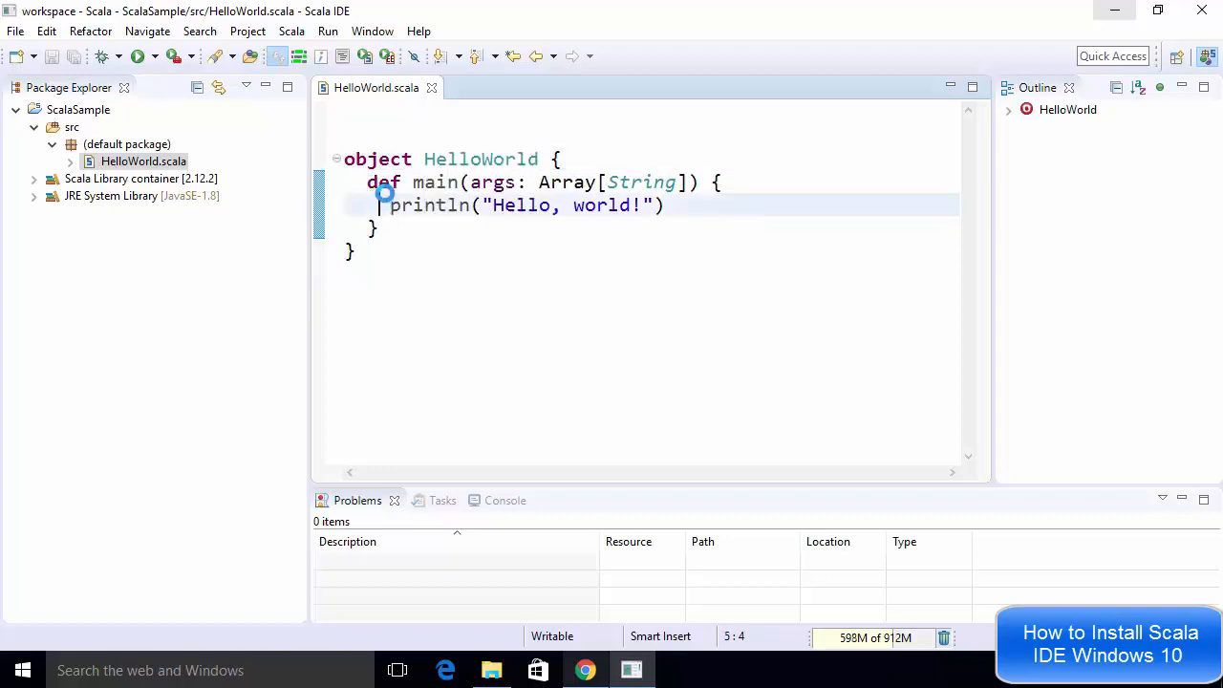
pyautogui.doubleClick(382, 183)
pyautogui.moveTo(383, 184)
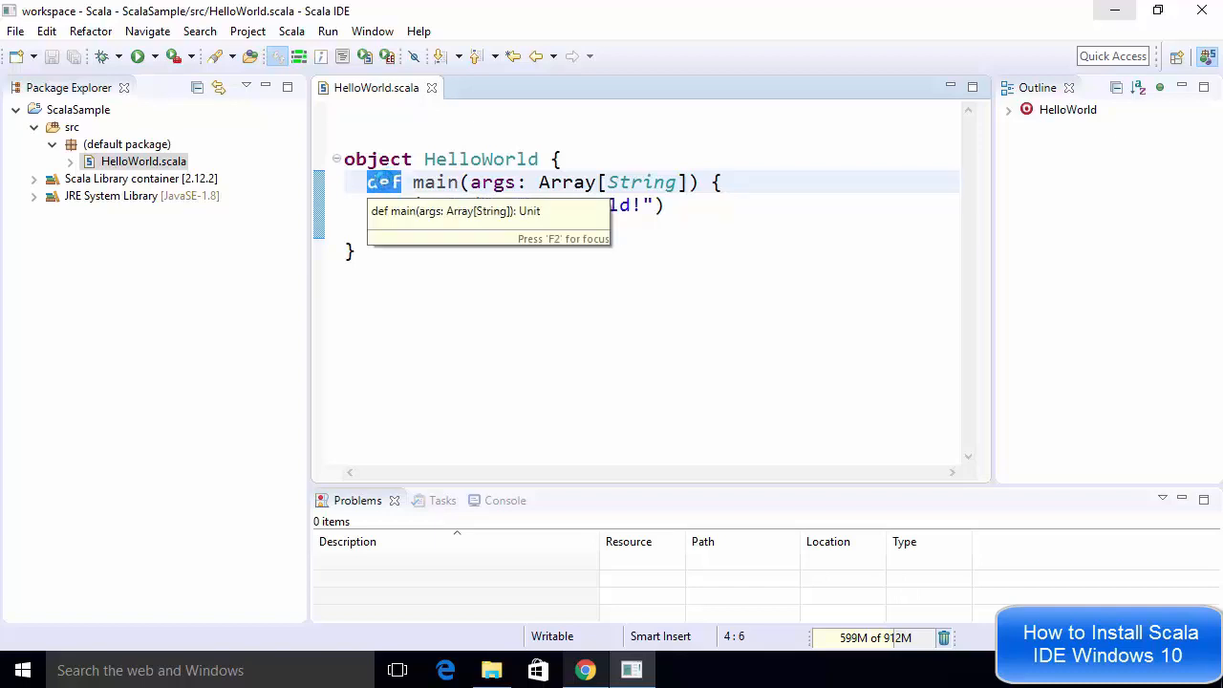
pyautogui.click(409, 253)
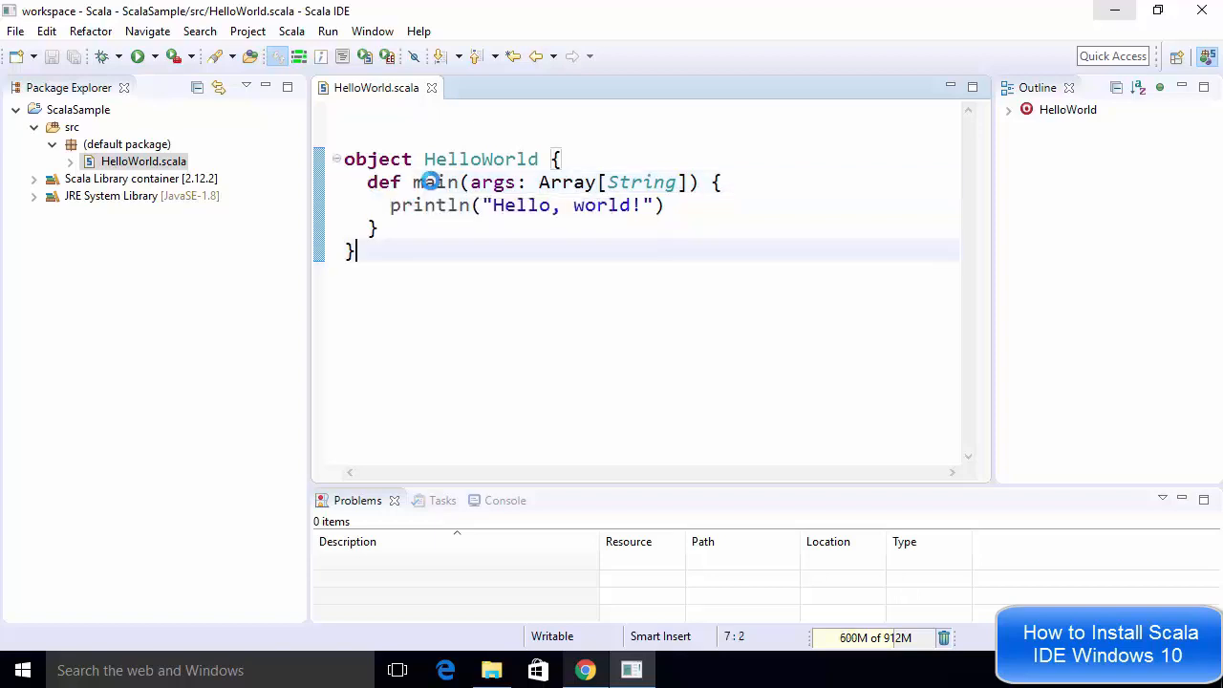
pyautogui.doubleClick(429, 181)
pyautogui.moveTo(429, 182)
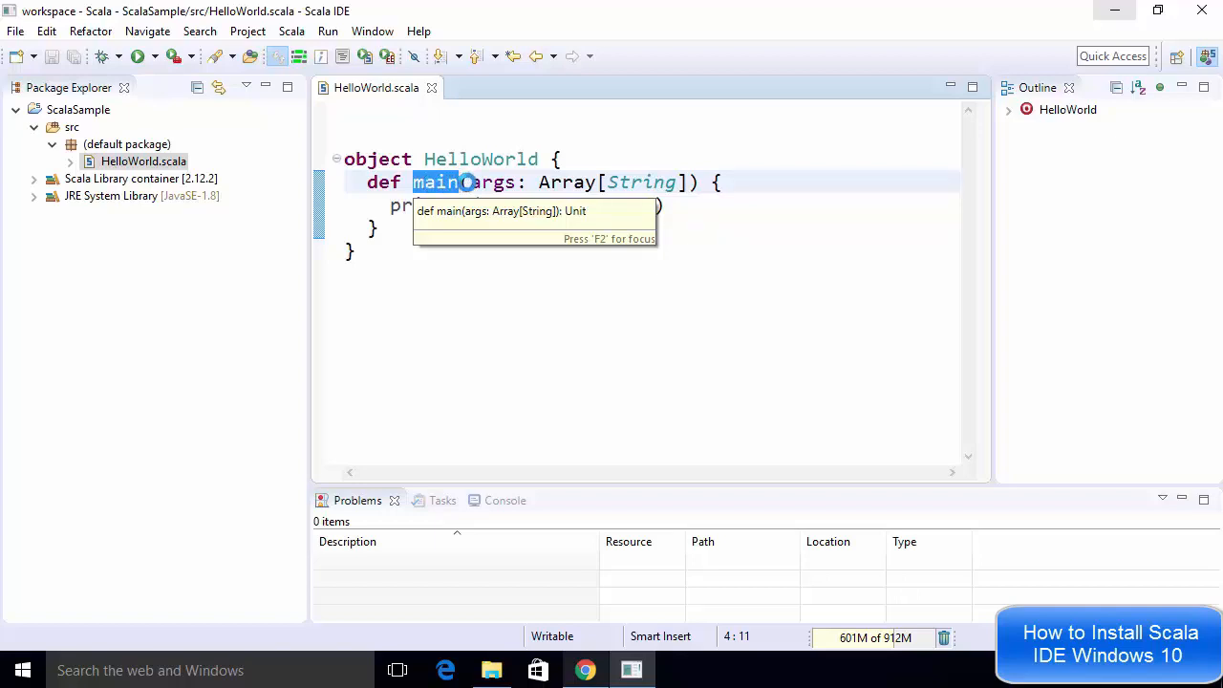
pyautogui.moveTo(468, 182); pyautogui.dragTo(689, 182)
pyautogui.click(687, 181)
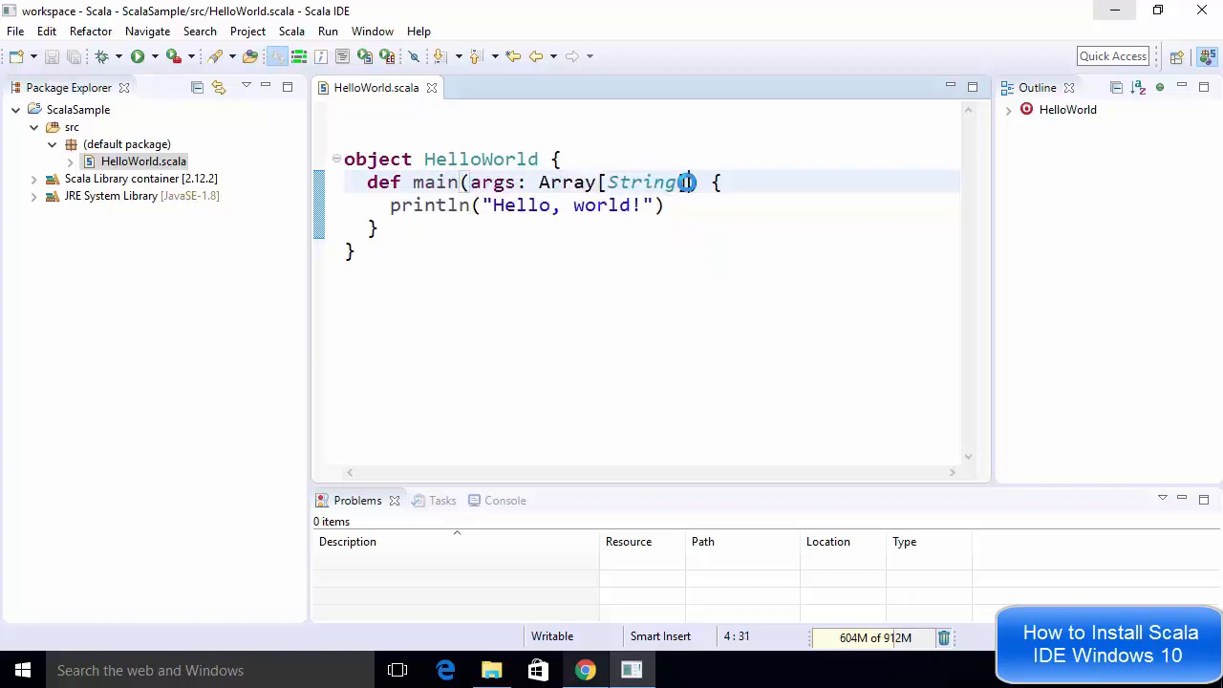
pyautogui.click(442, 217)
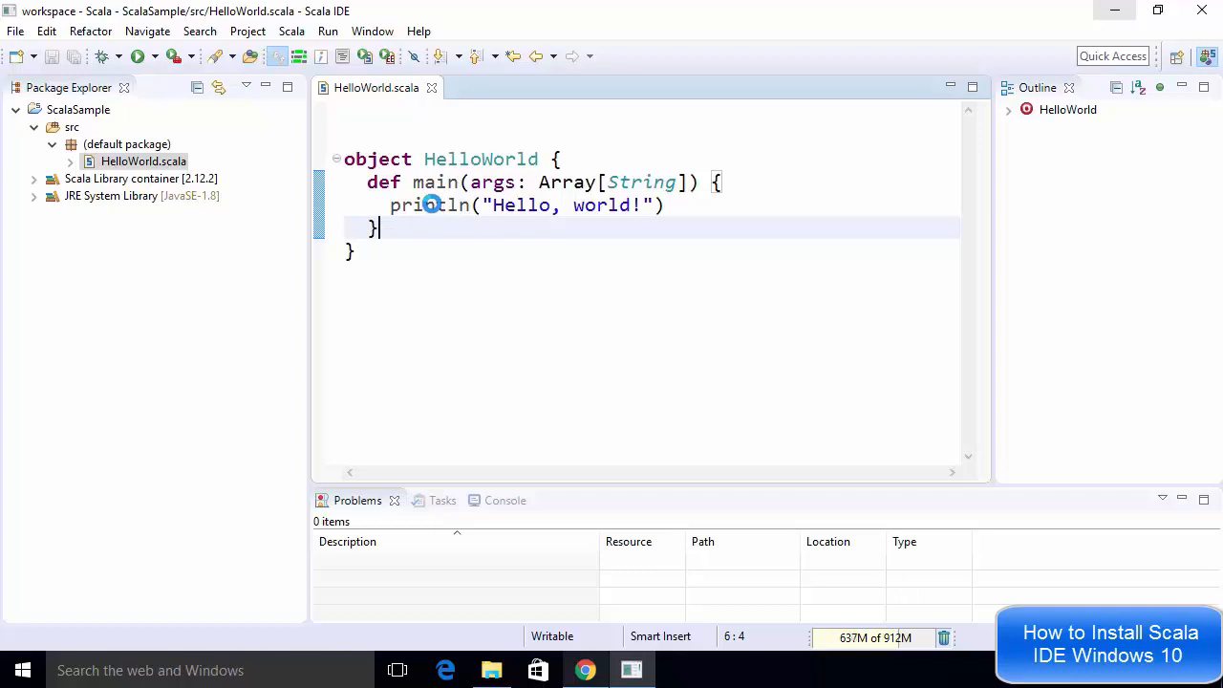
pyautogui.click(489, 257)
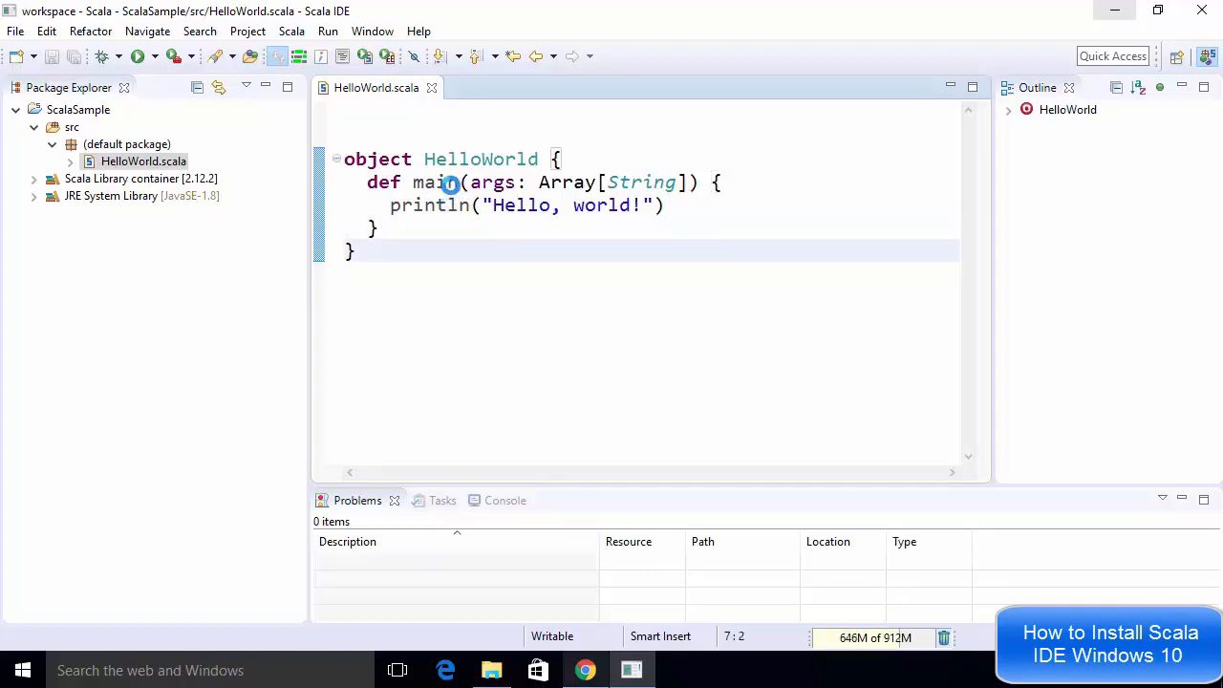
# Run the HelloWorld file as a Scala Application
pyautogui.rightClick(449, 183)
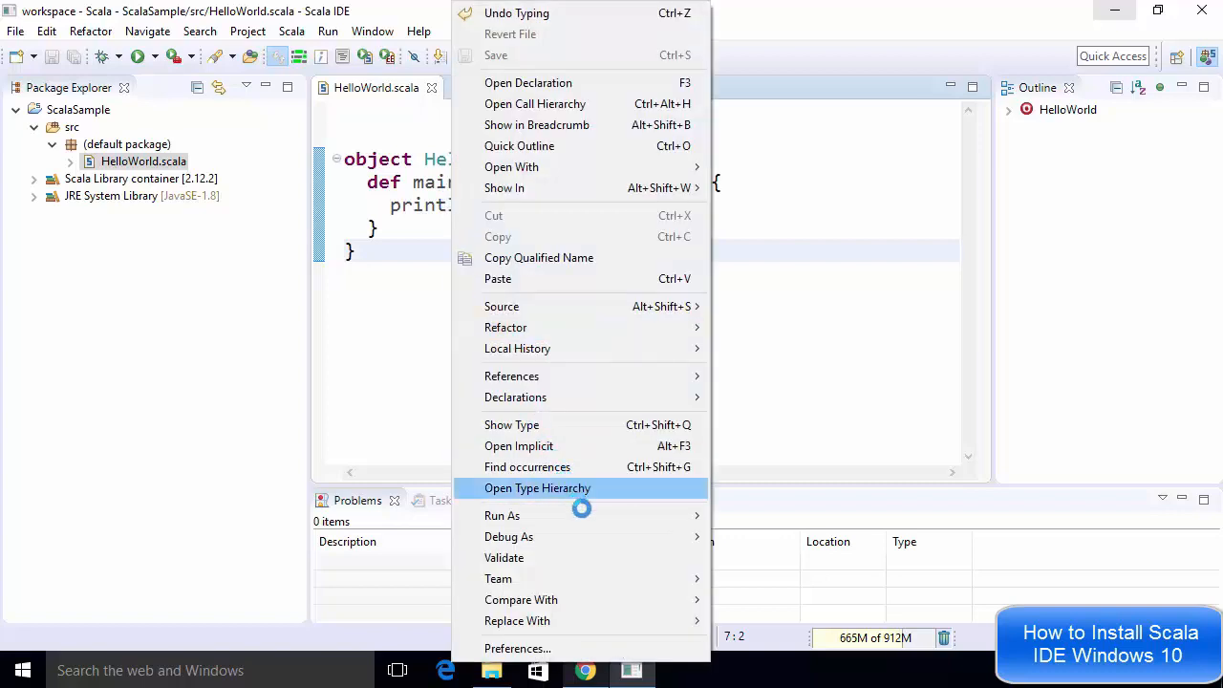
pyautogui.moveTo(614, 511)
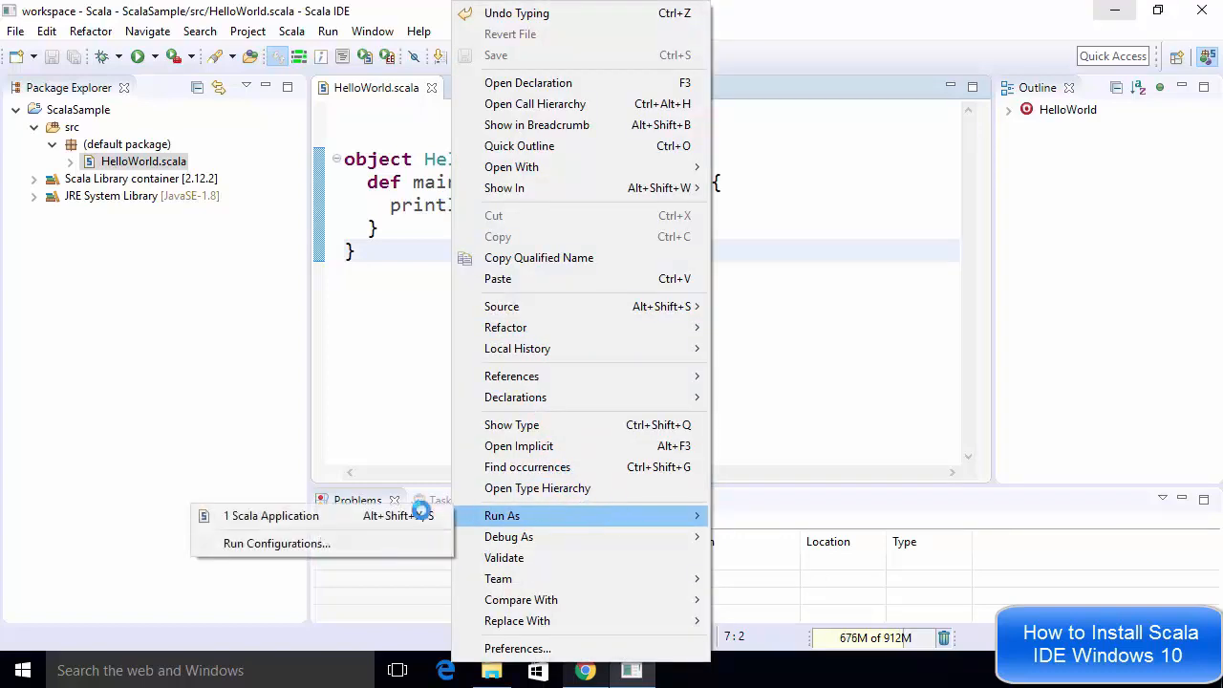
pyautogui.click(328, 516)
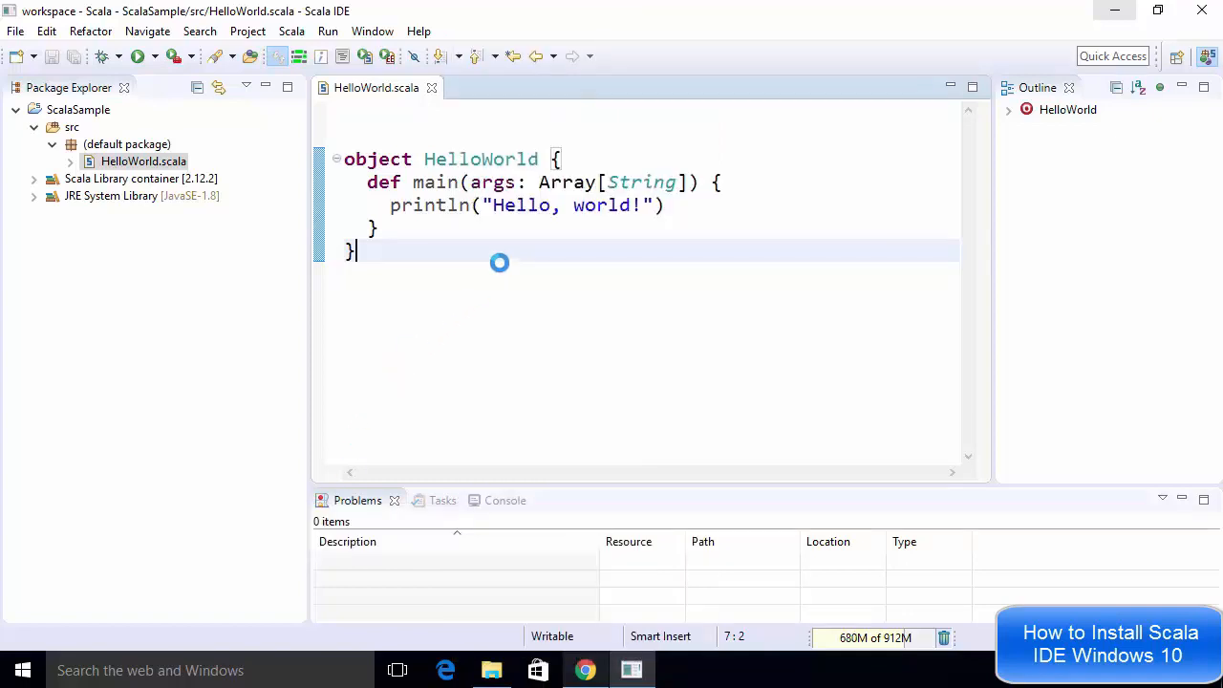
pyautogui.rightClick(500, 262)
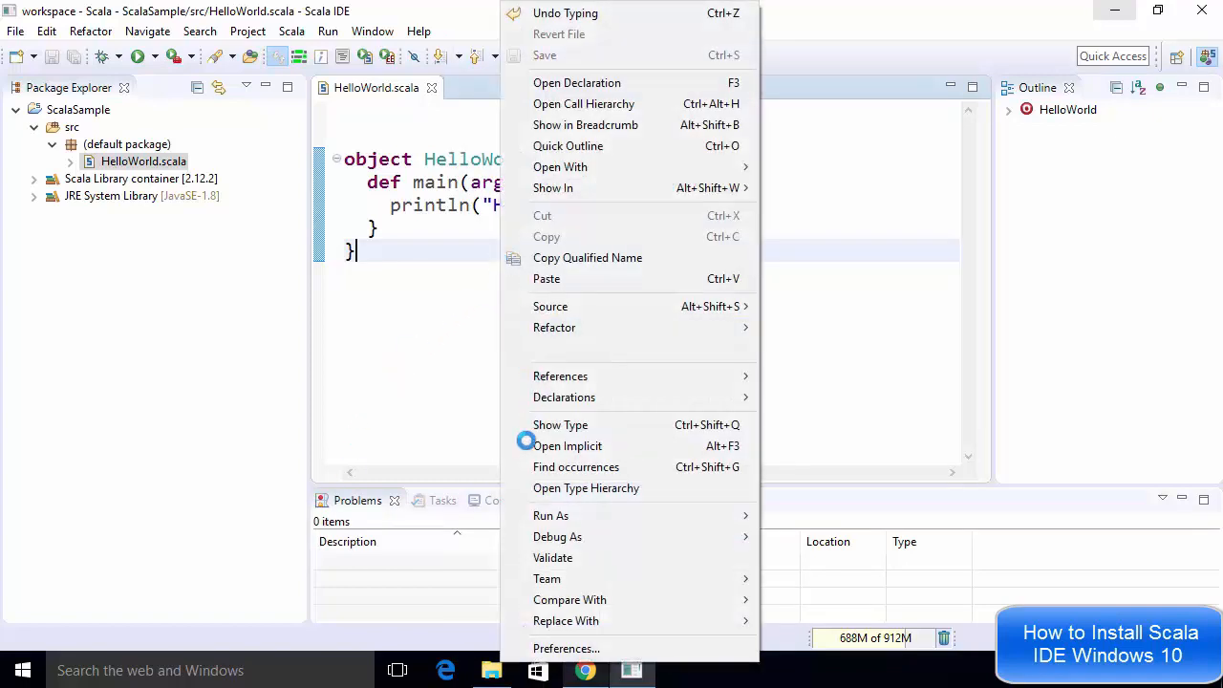
pyautogui.moveTo(529, 513)
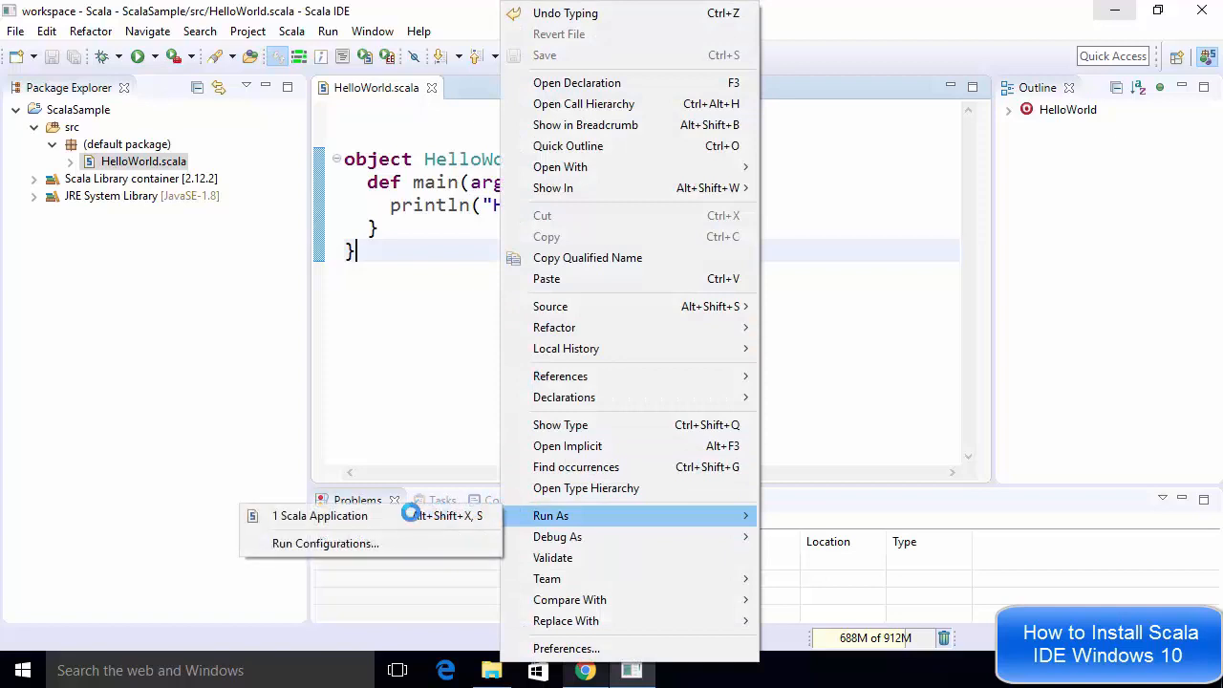
pyautogui.click(350, 516)
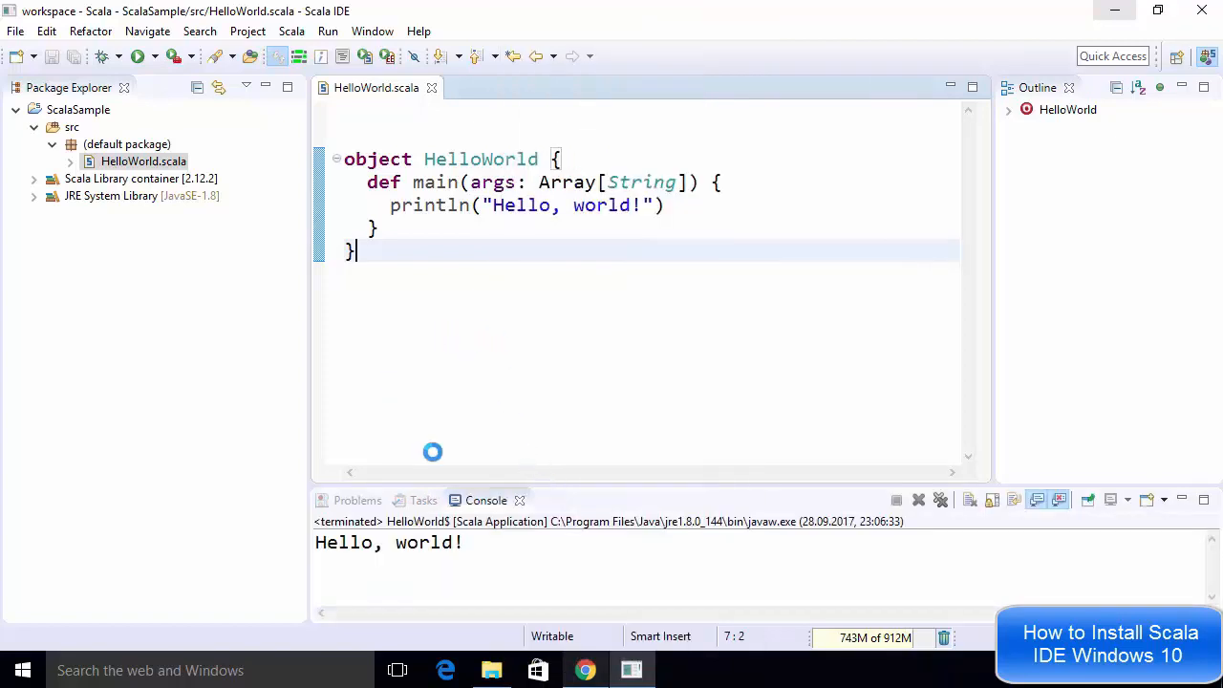
# Select the Hello, world! output line in the console and enlarge the console panel
pyautogui.moveTo(463, 542); pyautogui.dragTo(312, 537)
pyautogui.click(311, 537)
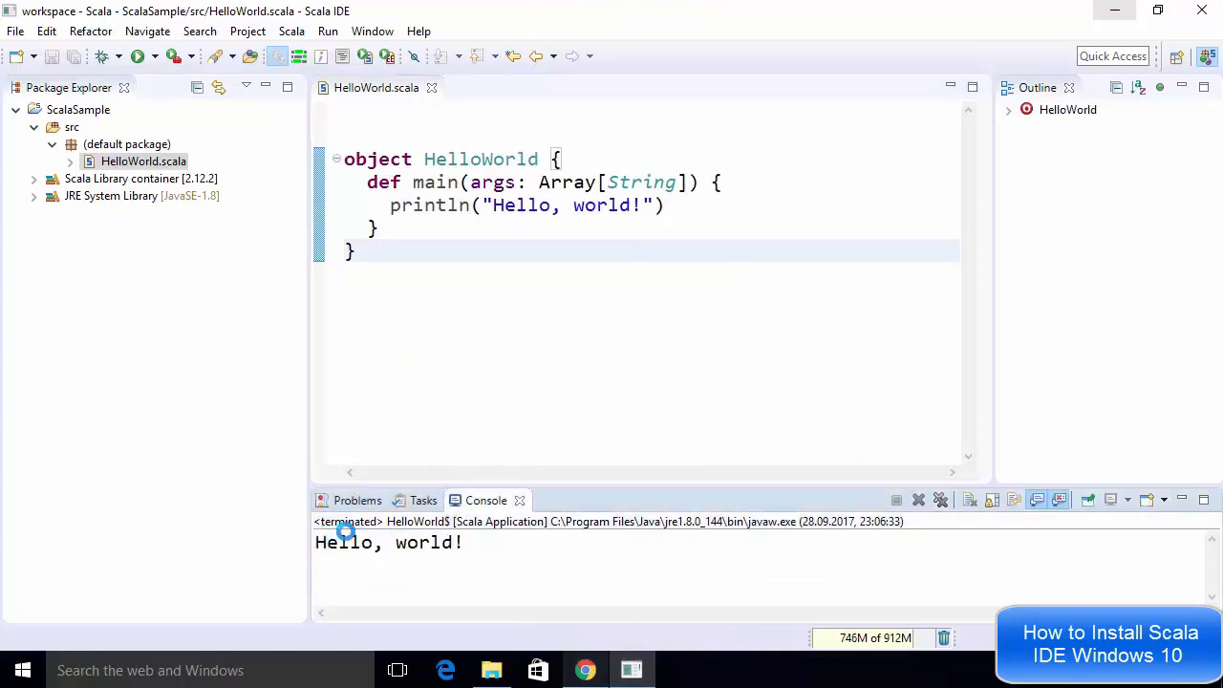
pyautogui.tripleClick(378, 542)
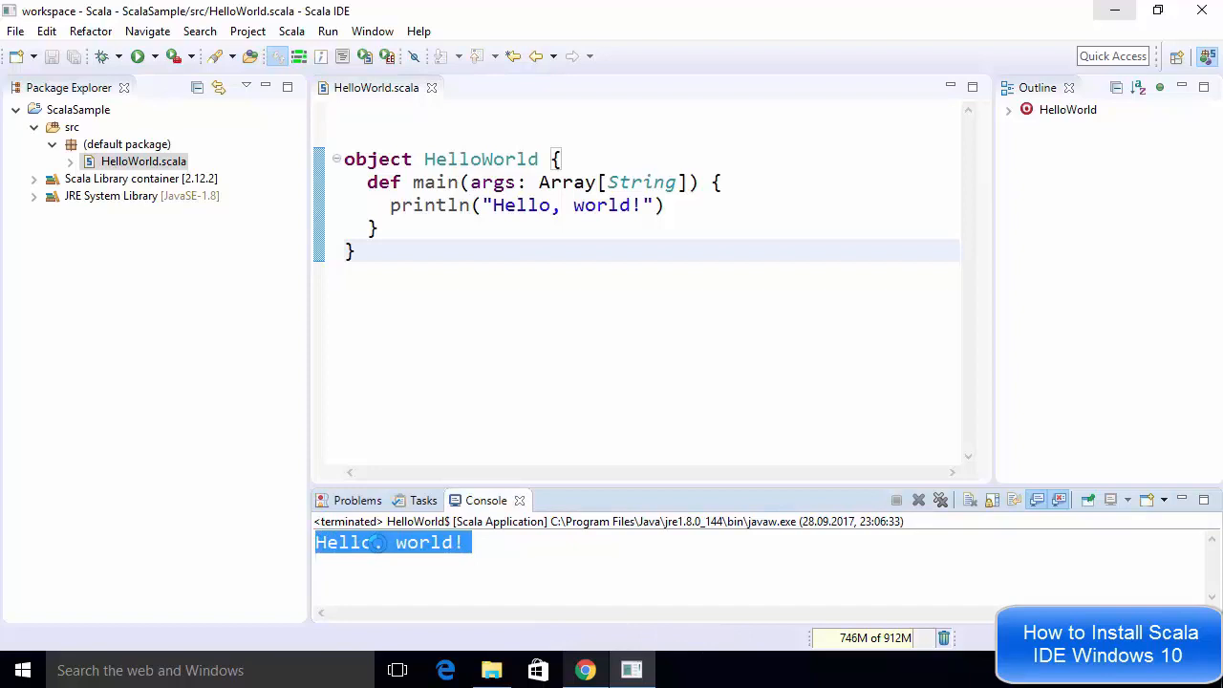
pyautogui.moveTo(597, 489); pyautogui.dragTo(566, 358)
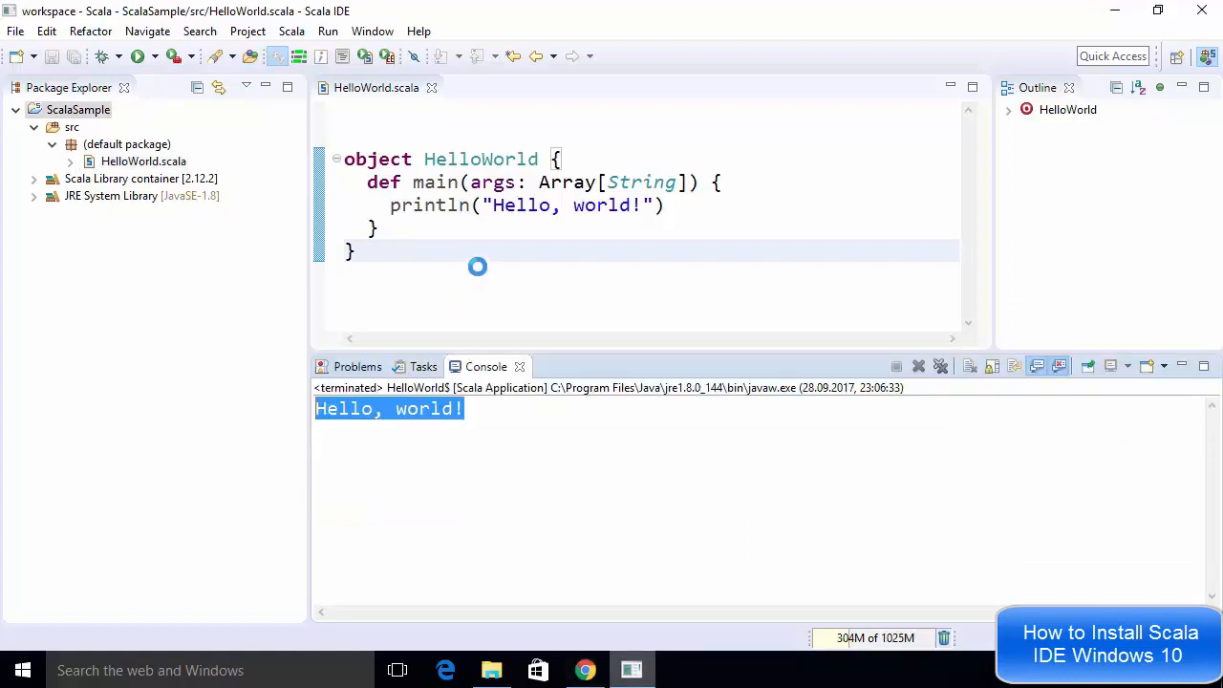
# Create a Scala interpreter for the ScalaSample project
pyautogui.click(478, 266)
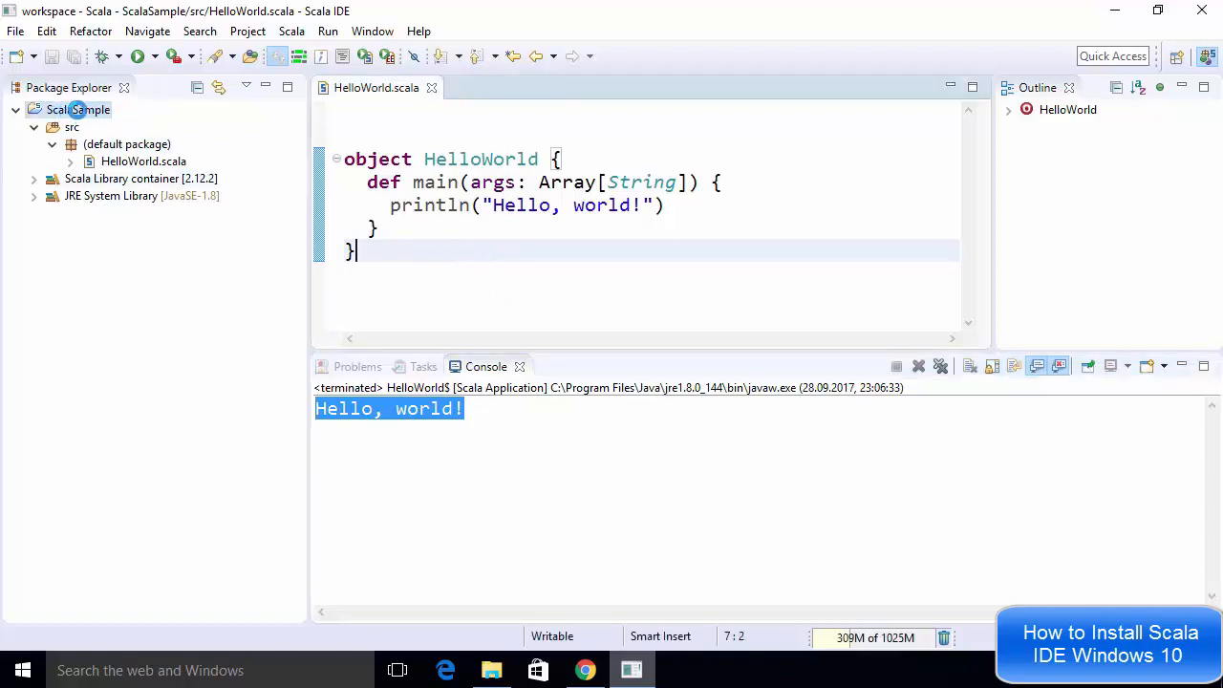
pyautogui.click(72, 109)
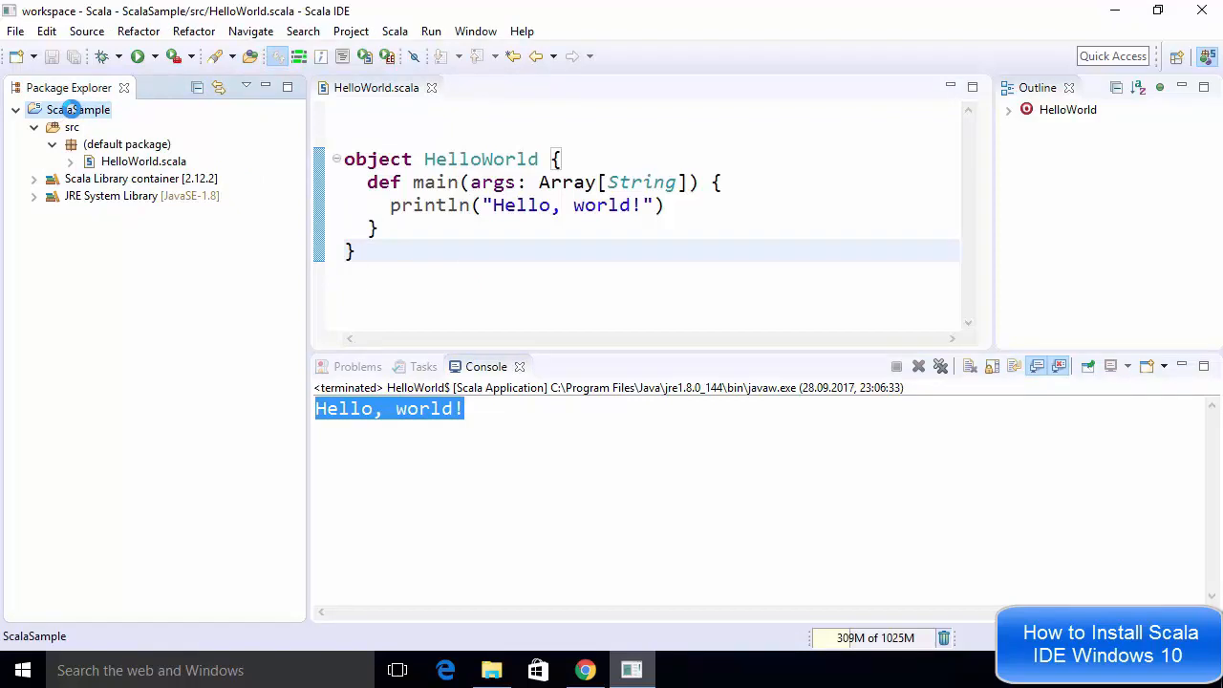
pyautogui.rightClick(71, 109)
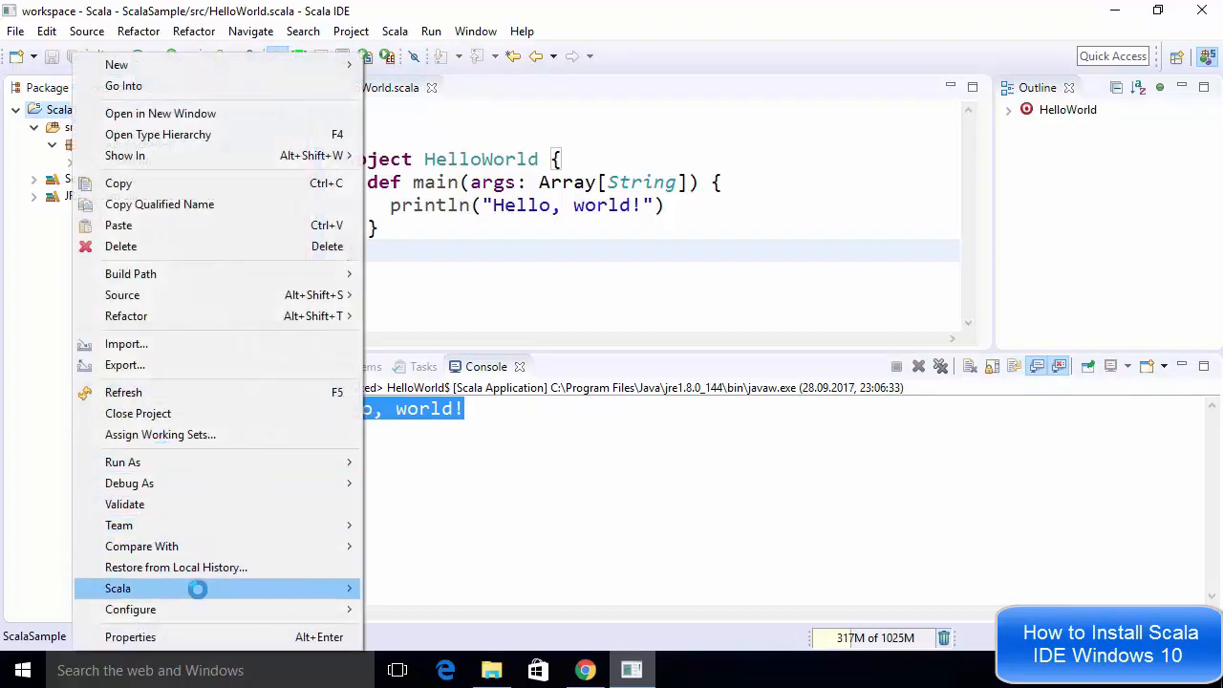
pyautogui.moveTo(227, 584)
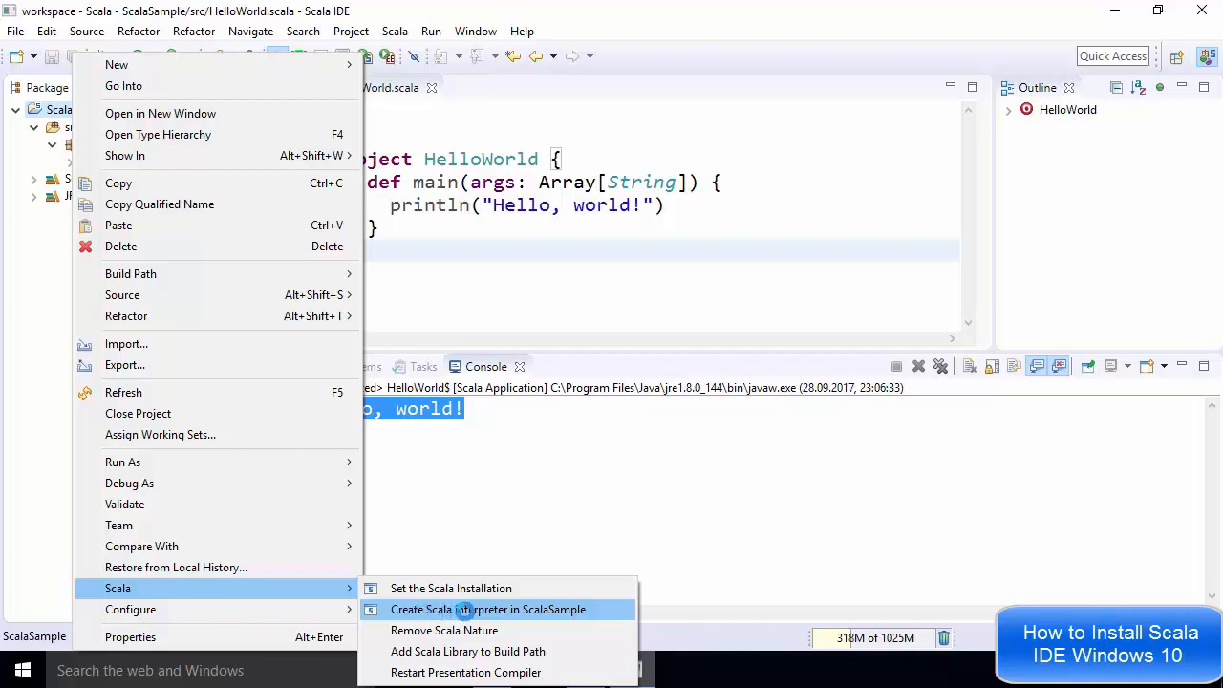
pyautogui.click(463, 610)
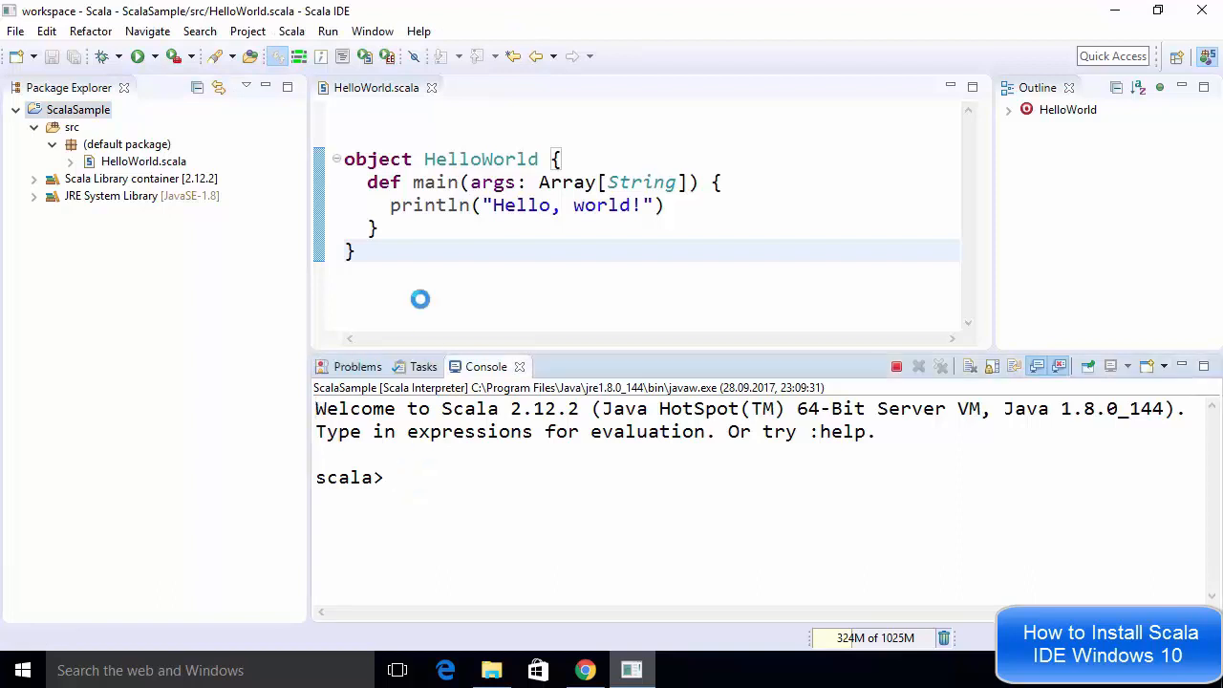
# Select all the HelloWorld code in the editor and paste it into the interpreter to define the object
pyautogui.moveTo(384, 253); pyautogui.dragTo(339, 160)
pyautogui.hotkey('ctrl', 'c')
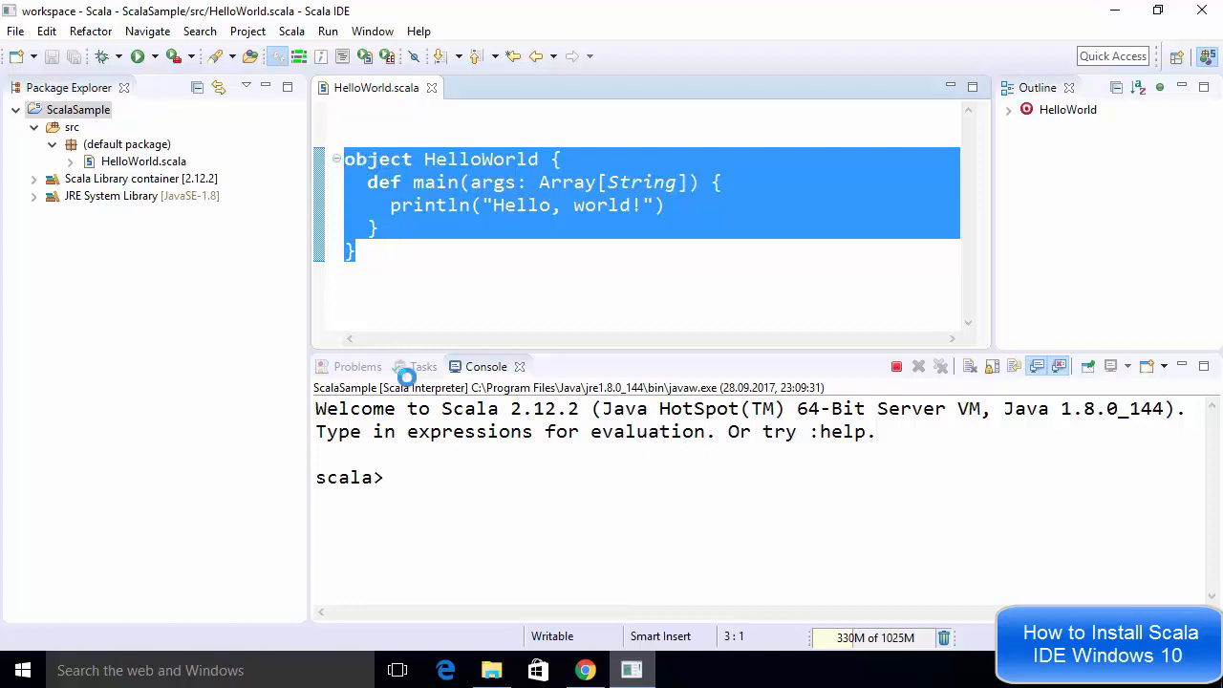
pyautogui.click(395, 478)
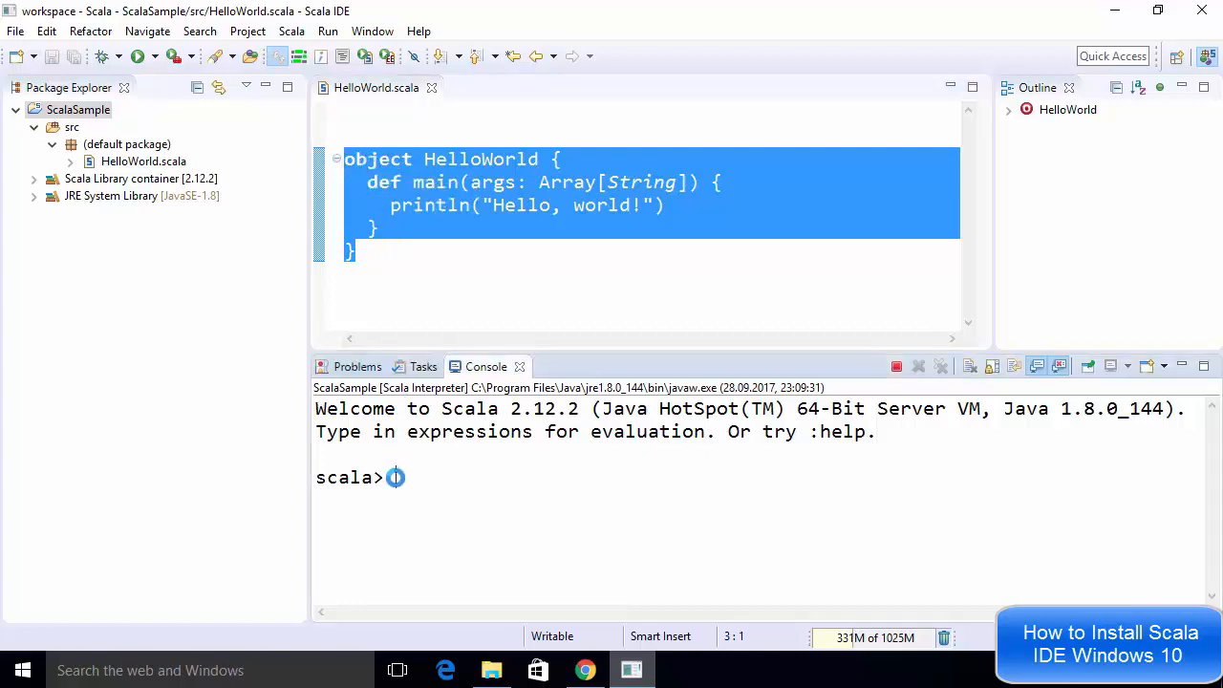
pyautogui.hotkey('ctrl', 'v')
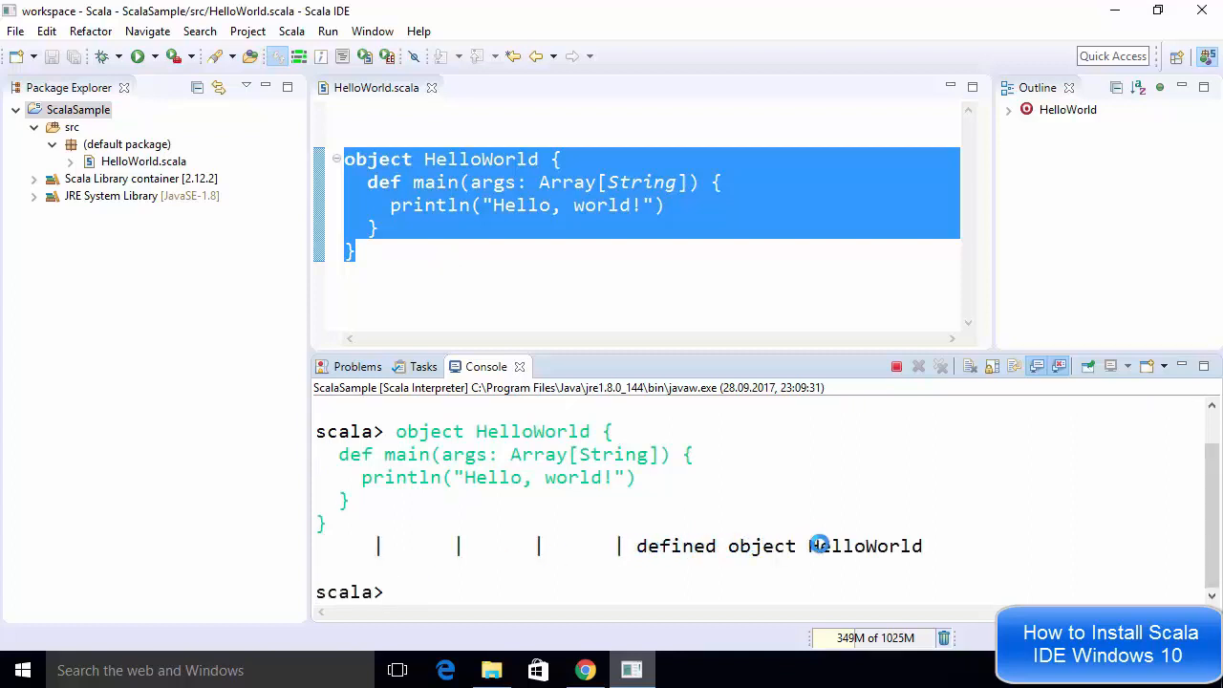
# Enter HelloWorld.main at the interpreter prompt
pyautogui.doubleClick(860, 545)
pyautogui.doubleClick(437, 431)
pyautogui.doubleClick(506, 431)
pyautogui.hotkey('ctrl', 'c')
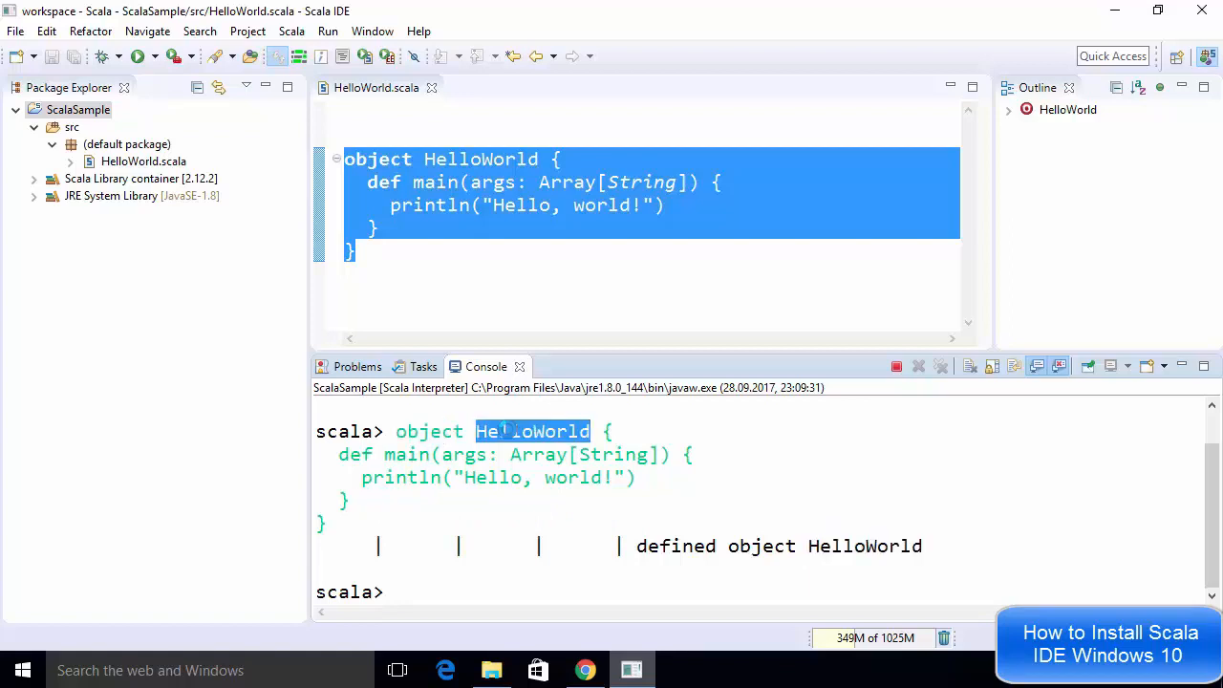
pyautogui.click(454, 590)
pyautogui.hotkey('ctrl', 'v')
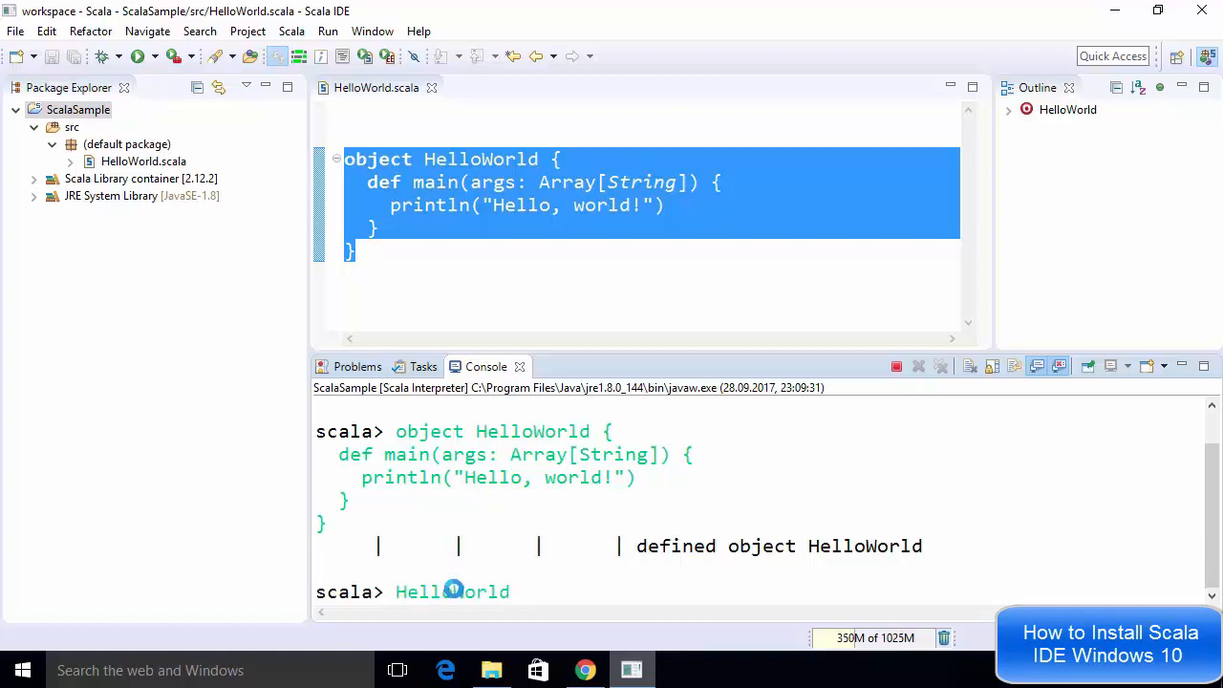
pyautogui.write('.main')
# Add an Array() argument to the HelloWorld.main call at the prompt
pyautogui.doubleClick(510, 429)
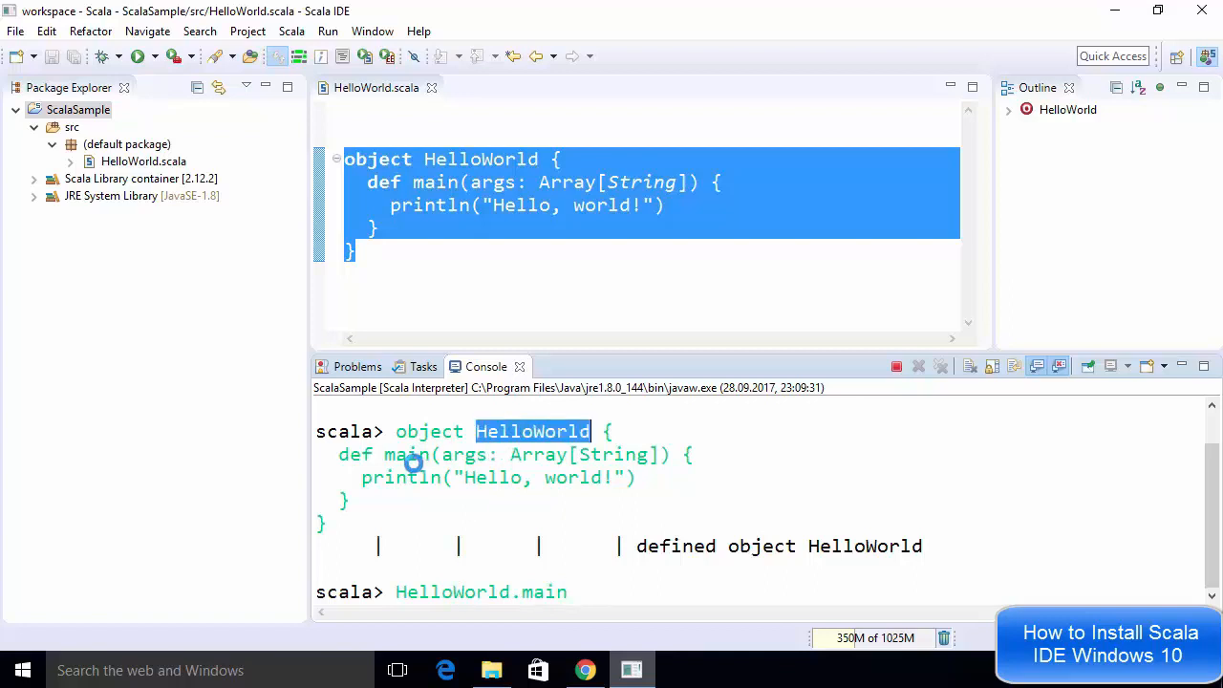
pyautogui.doubleClick(411, 457)
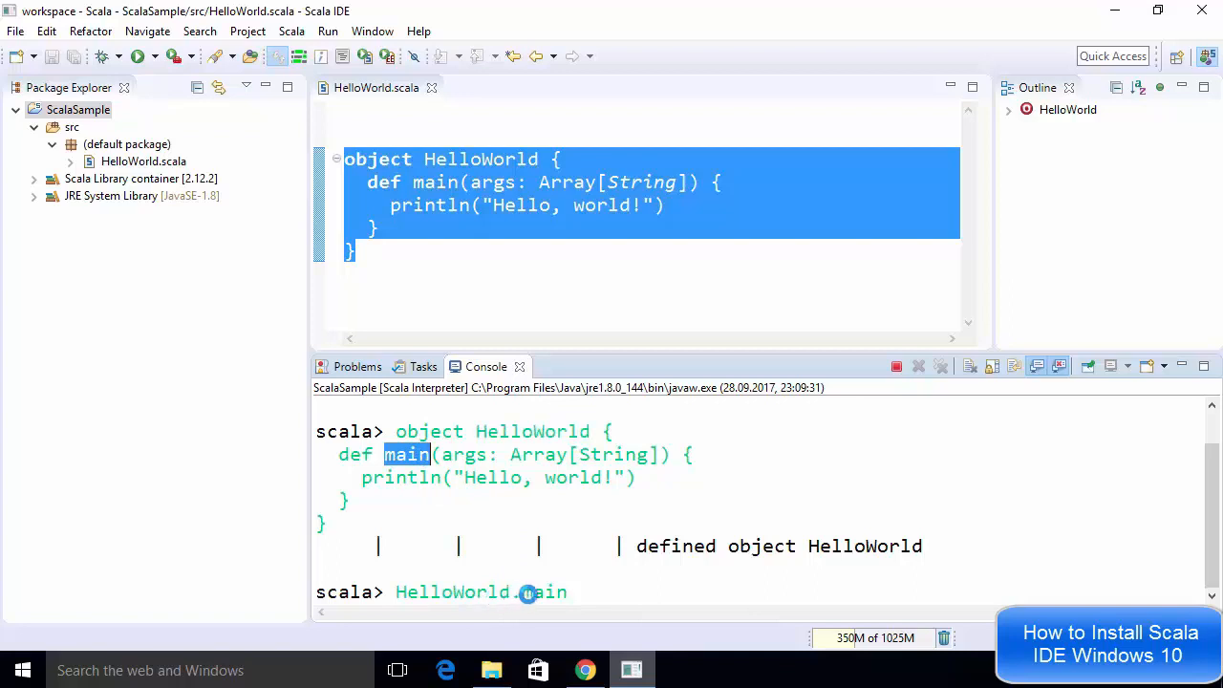
pyautogui.doubleClick(472, 594)
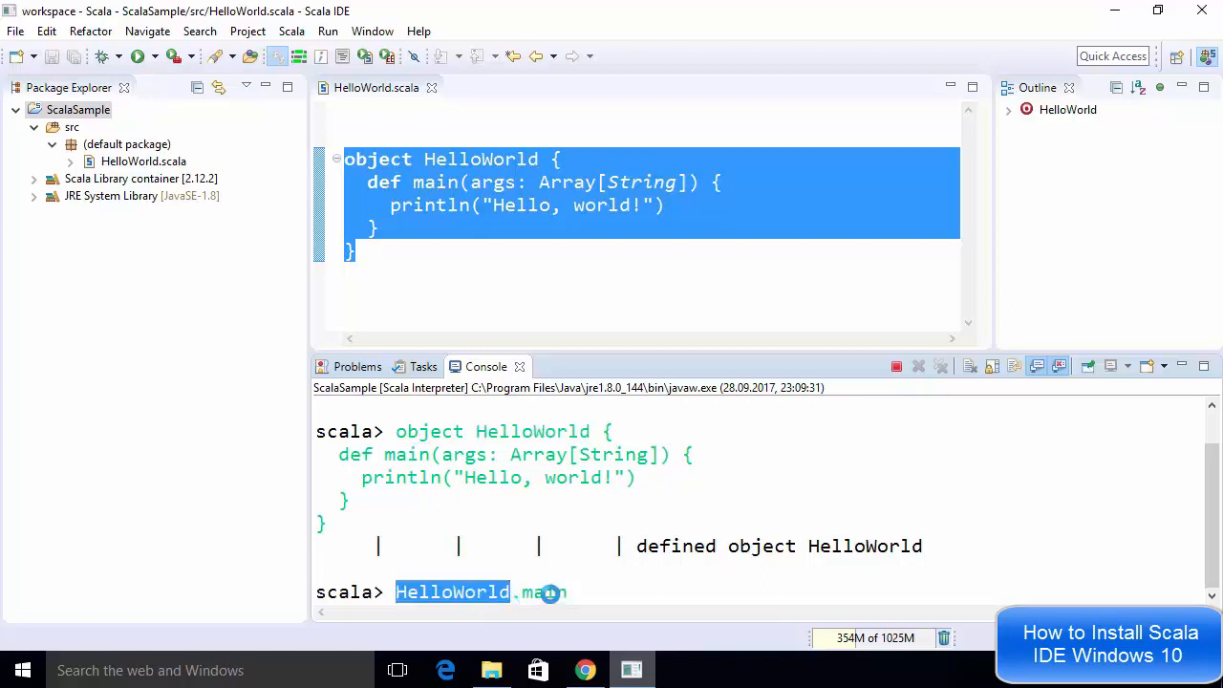
pyautogui.click(572, 593)
pyautogui.write('()')
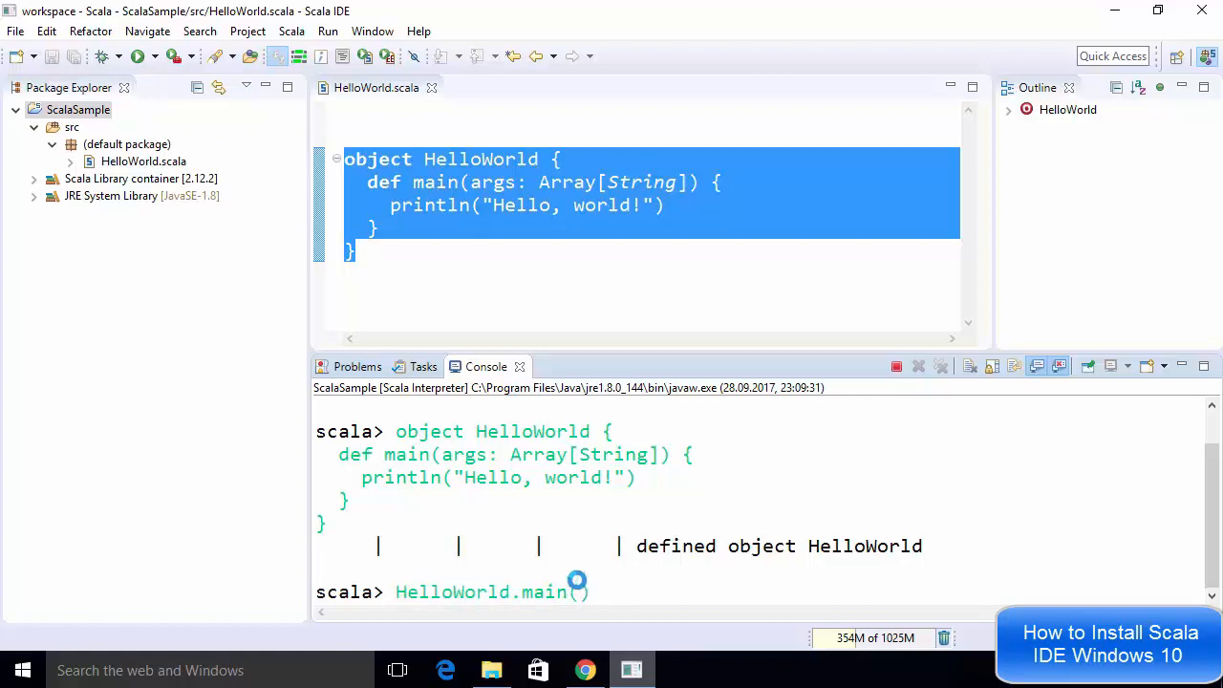
pyautogui.doubleClick(562, 455)
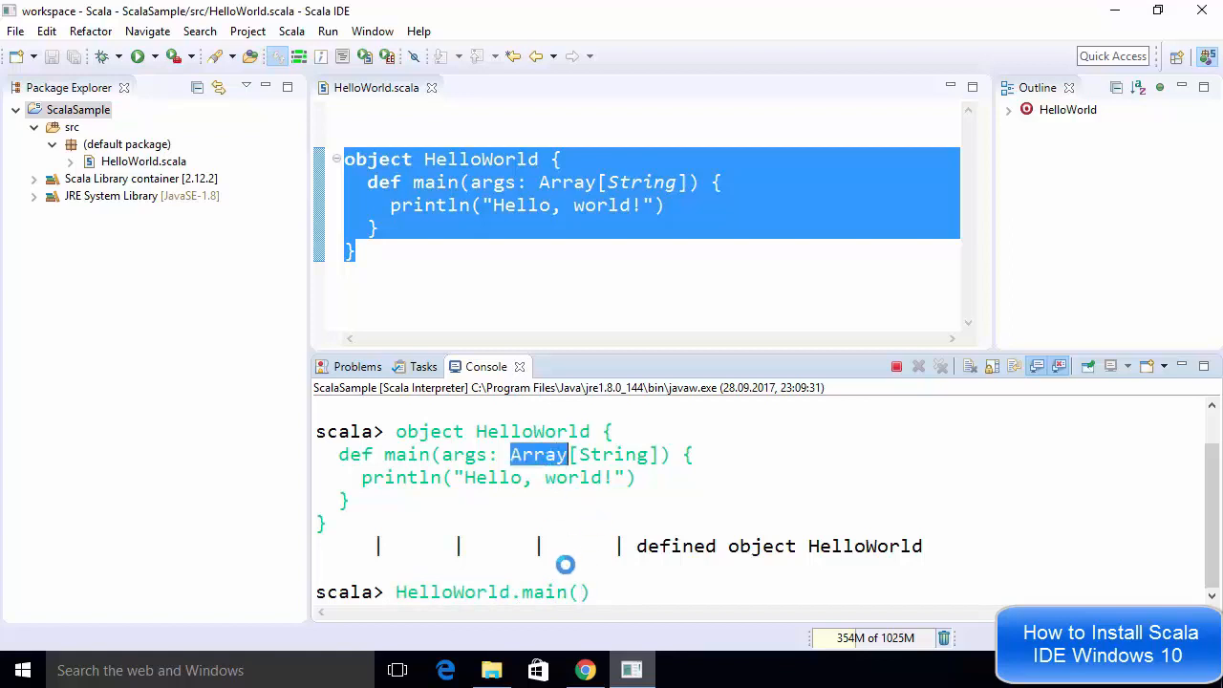
pyautogui.click(579, 593)
pyautogui.write('Array')
pyautogui.write('()')
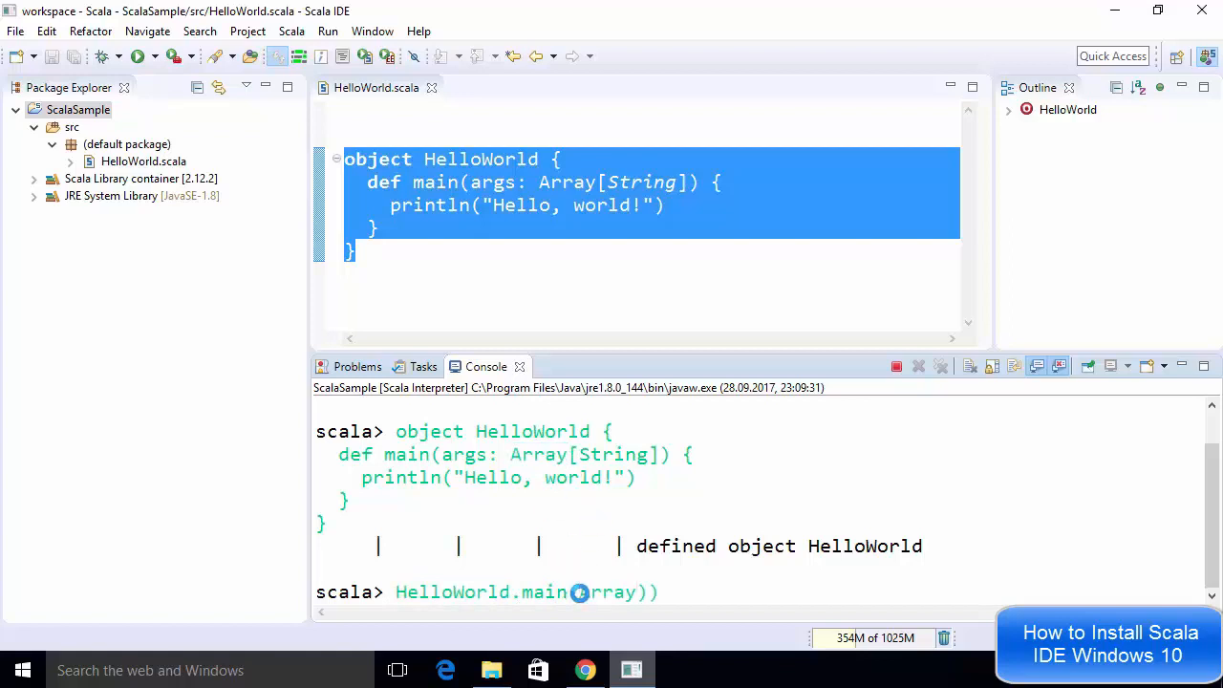
# Complete the call as HelloWorld.main(Array(" ")), execute it, and highlight the printed output
pyautogui.press('Left')
pyautogui.write('""')
pyautogui.press('Left')
pyautogui.click(756, 598)
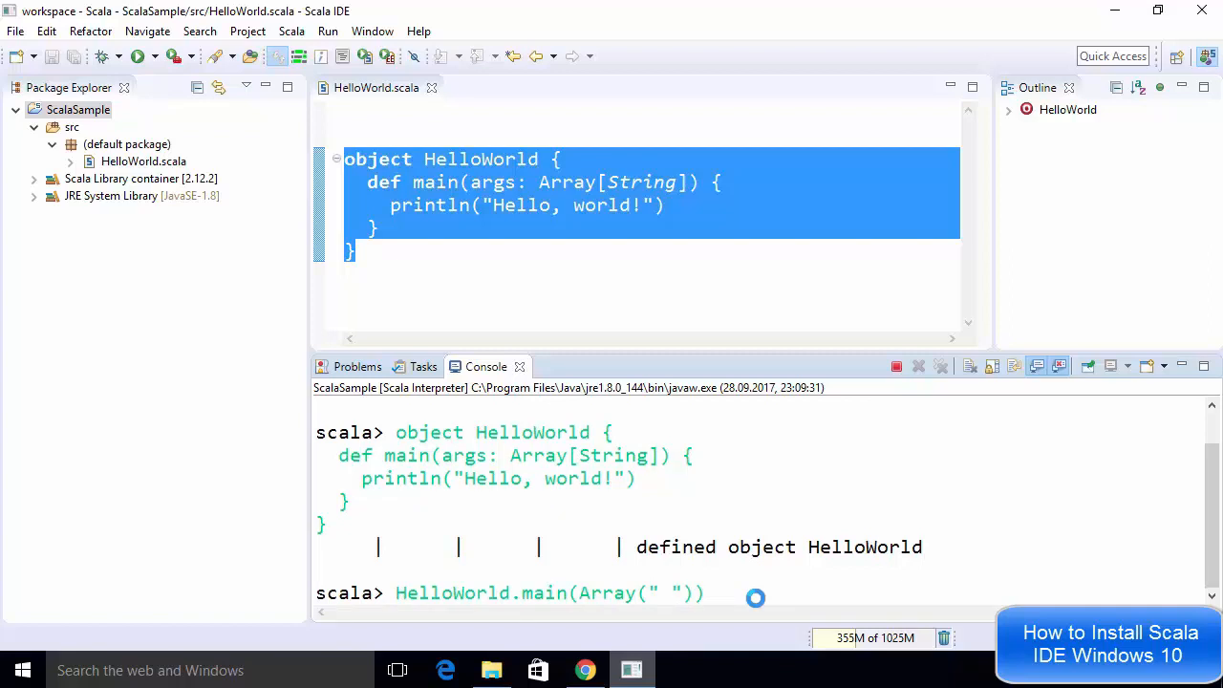
pyautogui.press('Return')
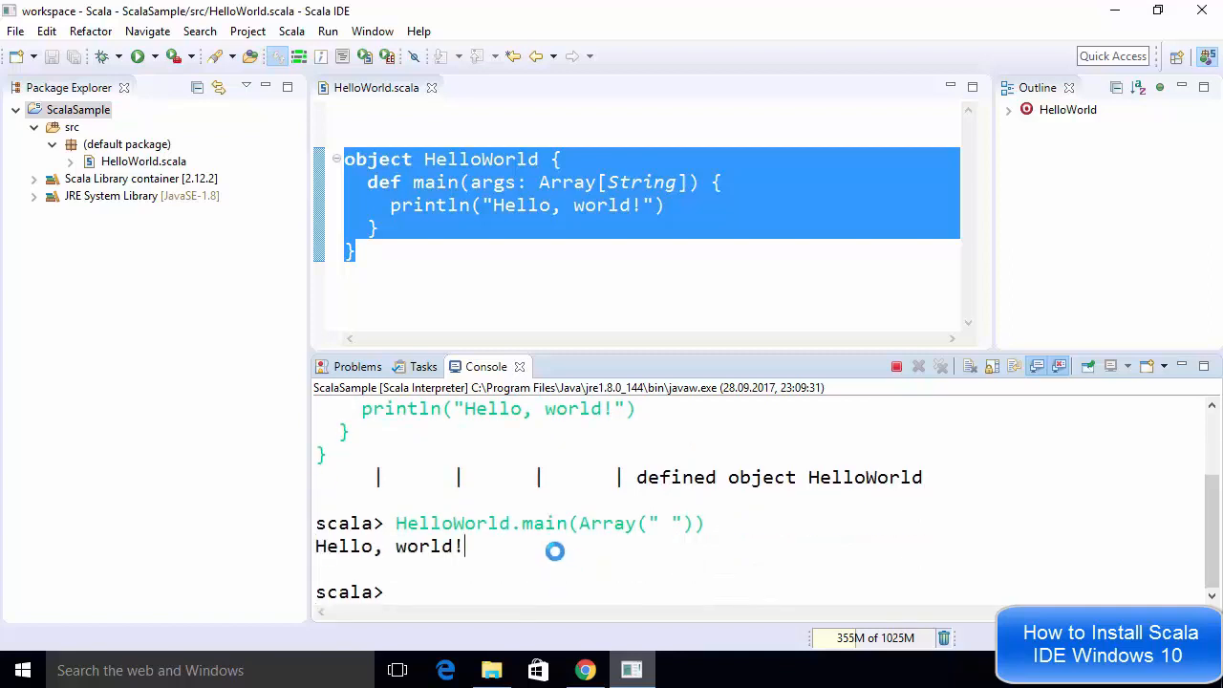
pyautogui.moveTo(468, 547); pyautogui.dragTo(308, 541)
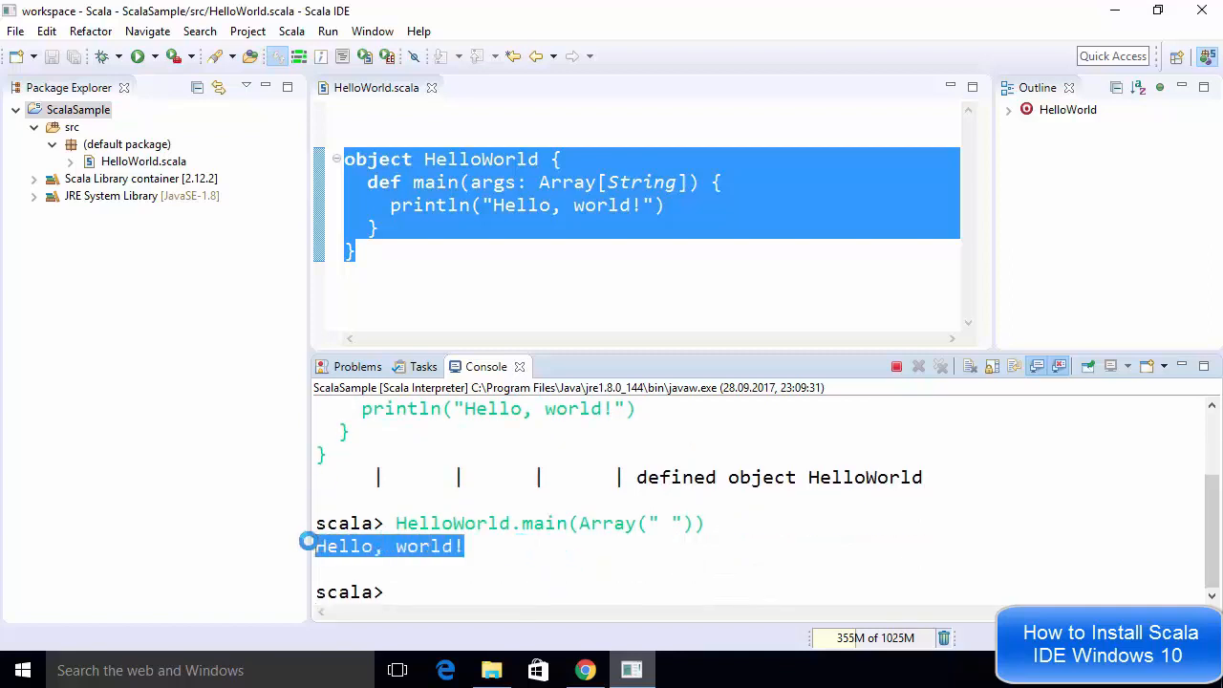
pyautogui.click(469, 547)
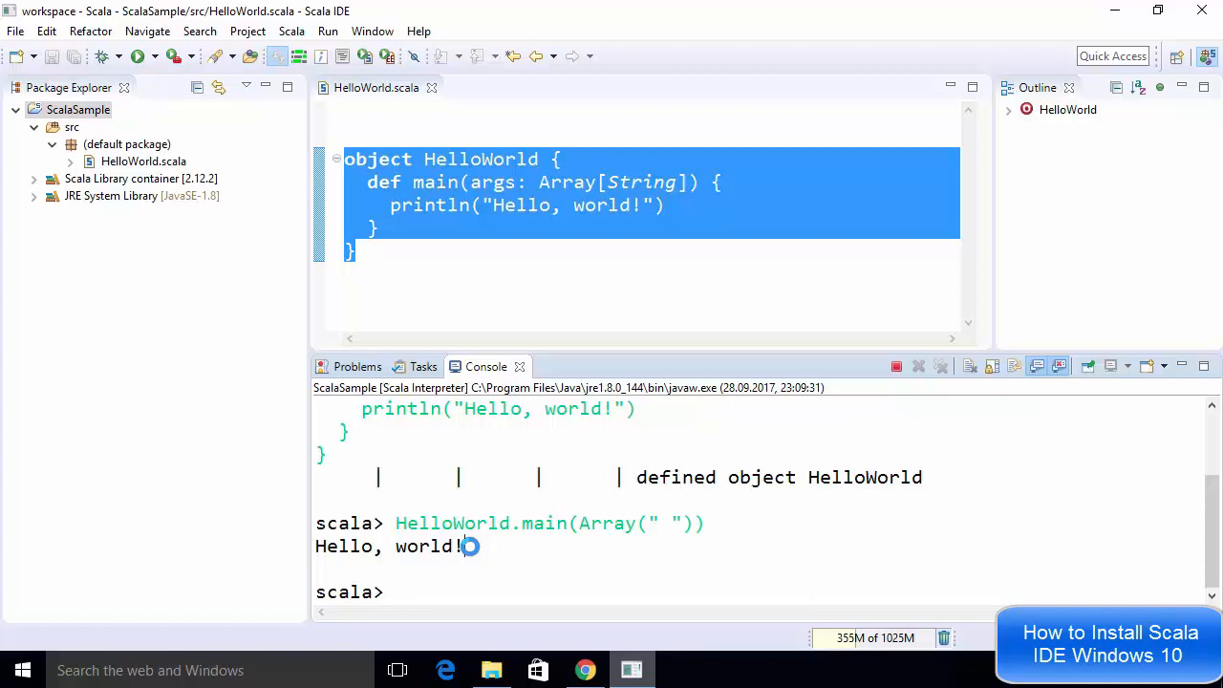